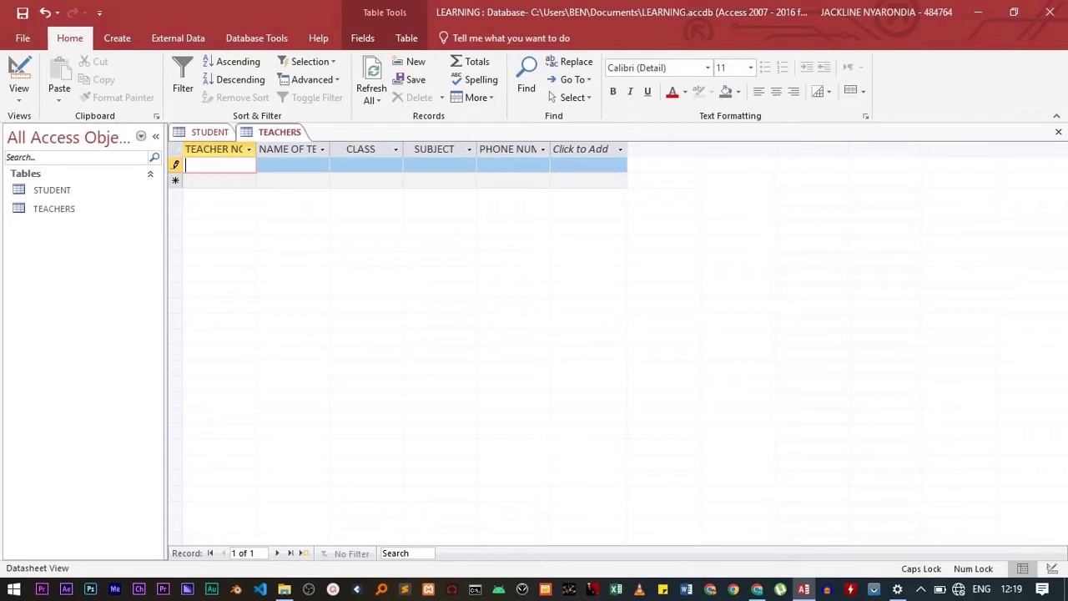
Start the Form Wizard on the STUDENT table and include all of its fields in the form
{"action": "left_click", "coordinate": [217, 133]}
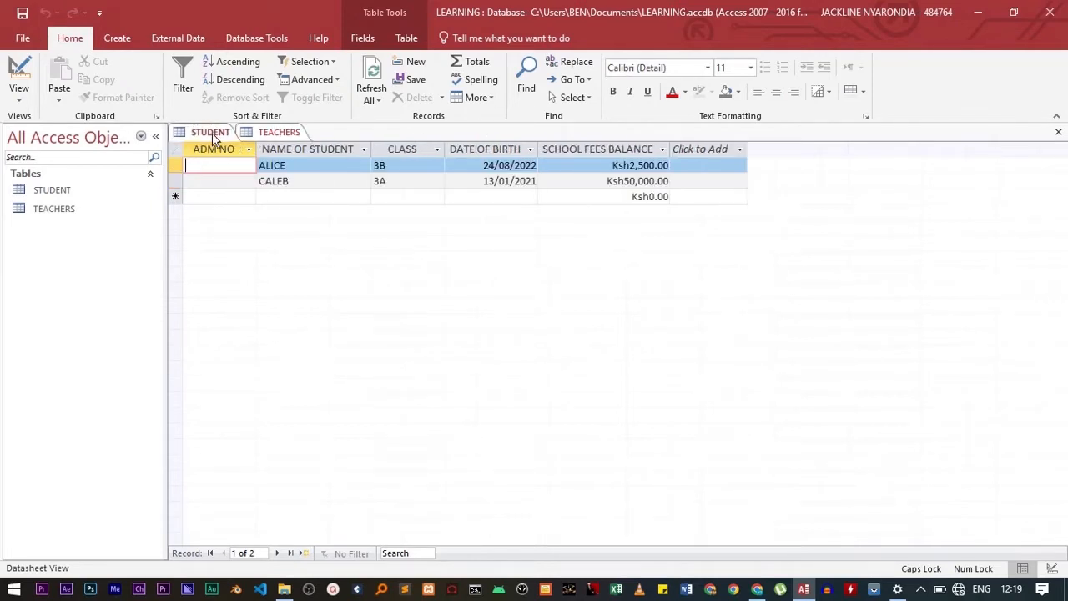
{"action": "left_click", "coordinate": [115, 42]}
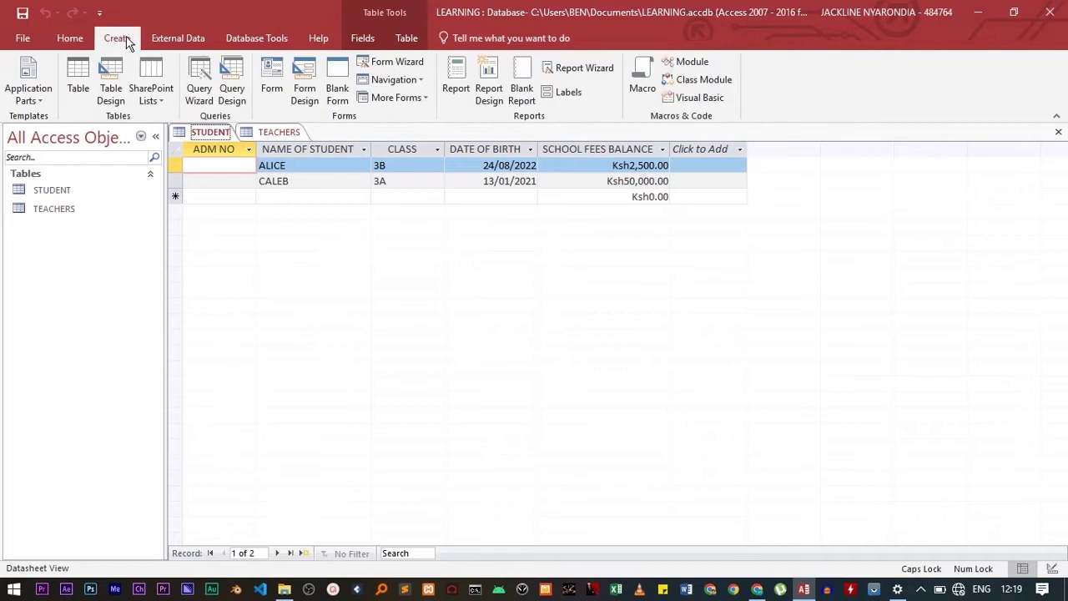
{"action": "left_click", "coordinate": [394, 63]}
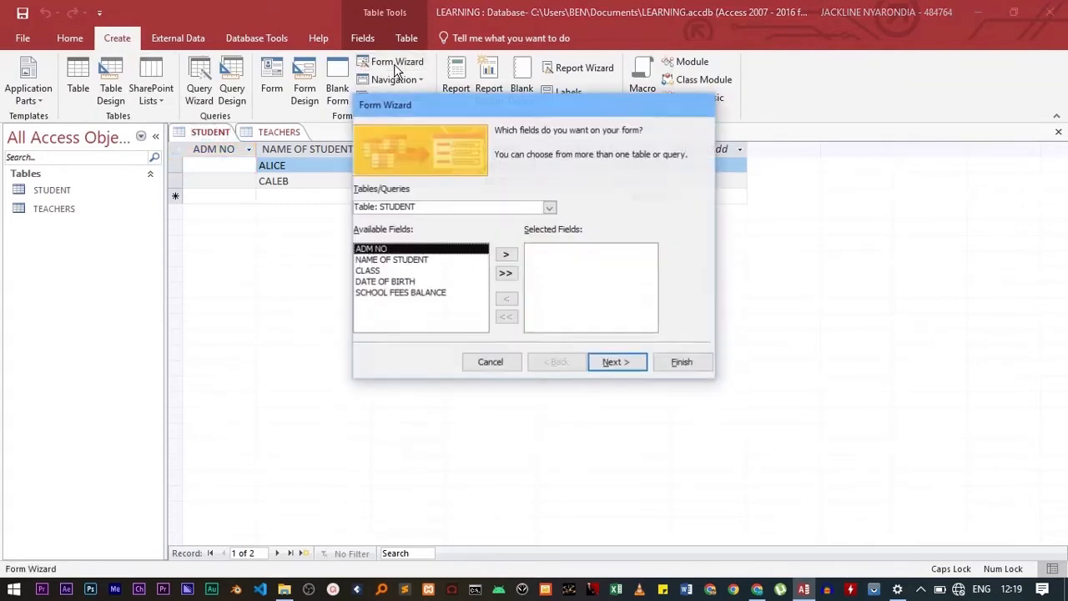
{"action": "left_click_drag", "start_coordinate": [446, 106], "coordinate": [332, 100]}
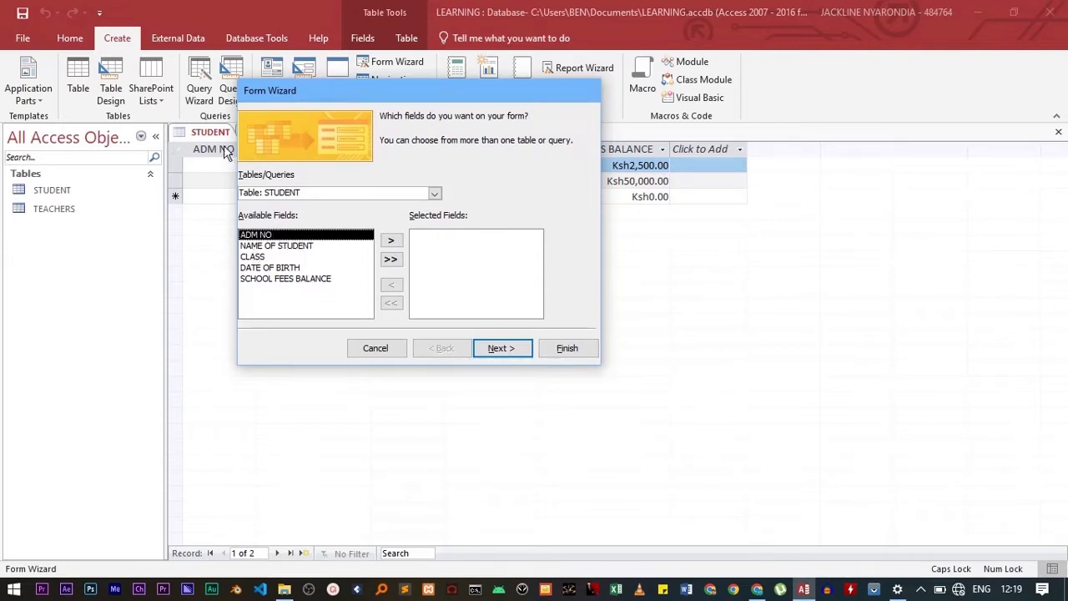
{"action": "left_click", "coordinate": [390, 242]}
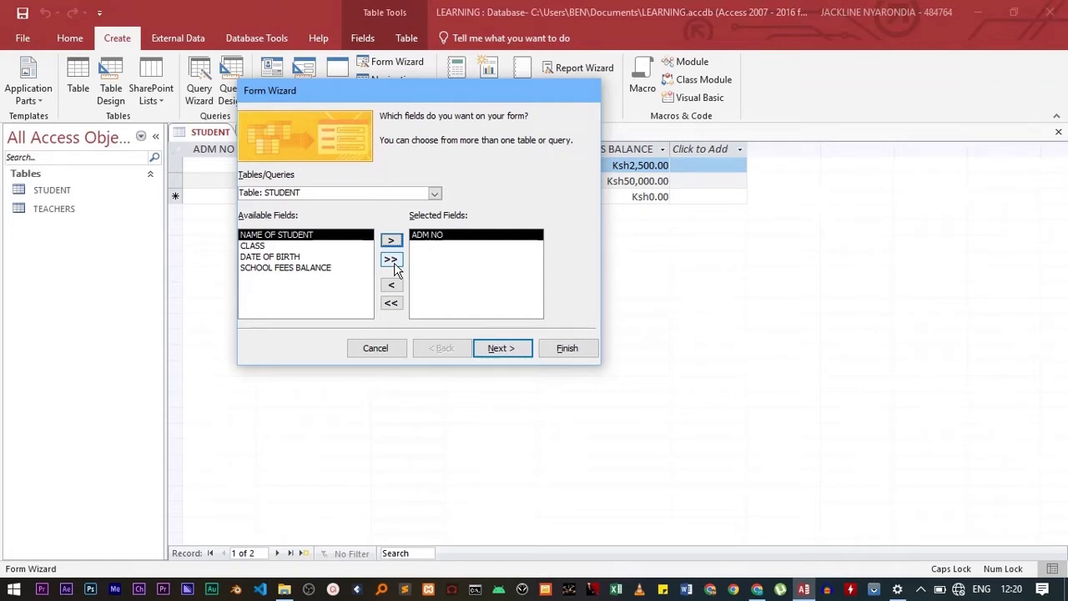
{"action": "left_click", "coordinate": [391, 260]}
{"action": "left_click", "coordinate": [491, 349]}
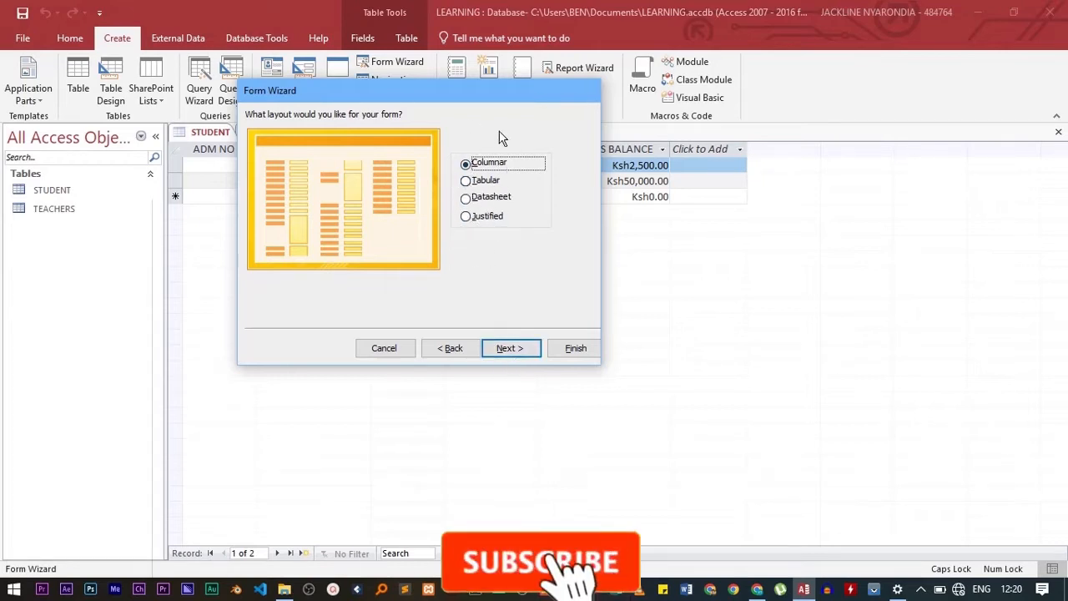
Keep the Columnar layout, title the form STUDENT FORM, and finish creating it
{"action": "left_click", "coordinate": [511, 348]}
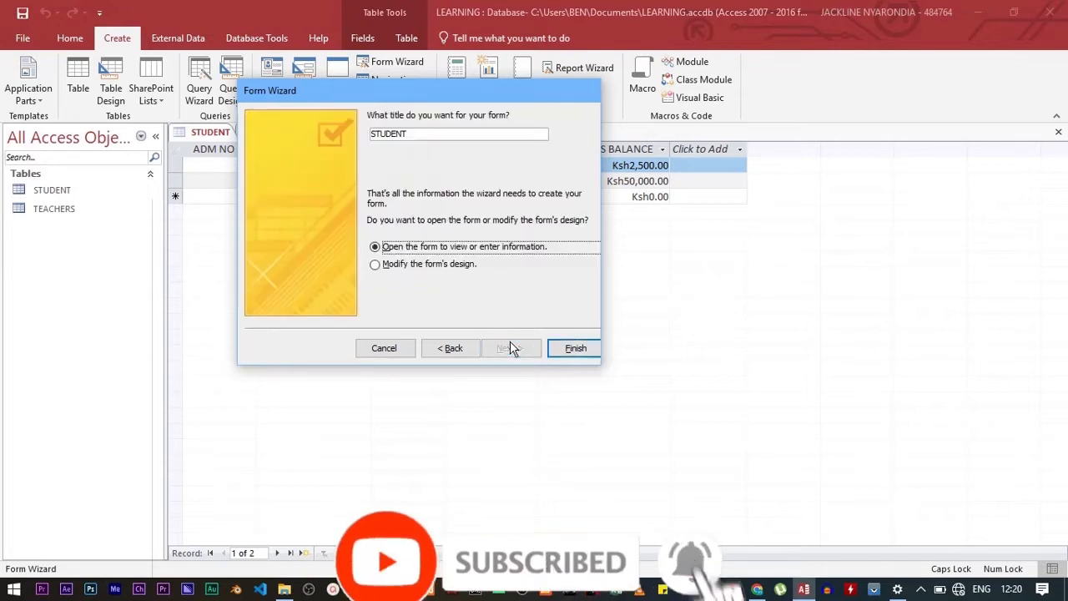
{"action": "left_click", "coordinate": [424, 134]}
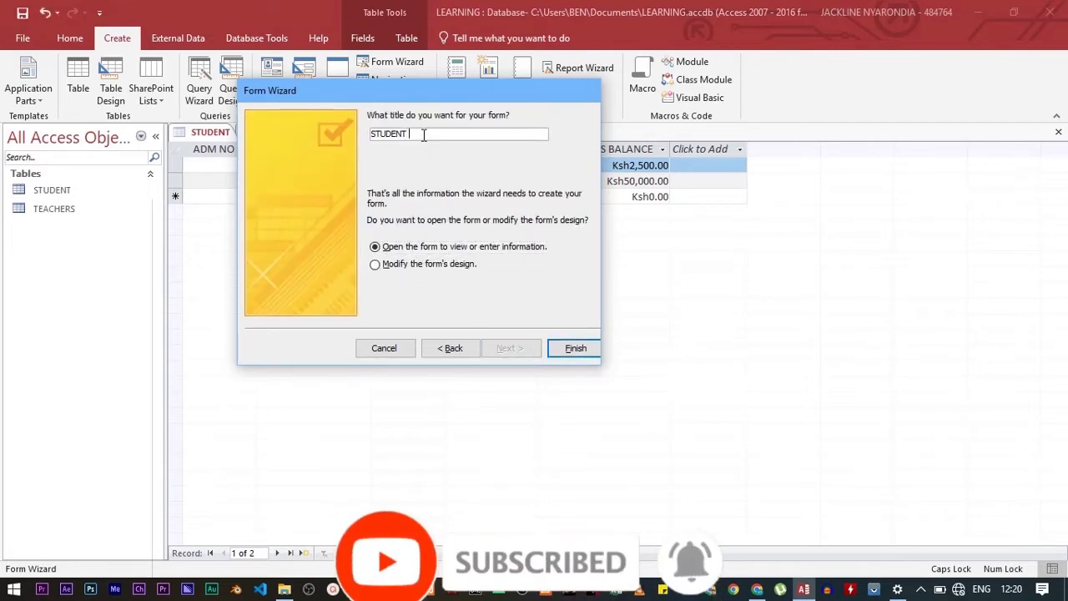
{"action": "type", "text": "FORM"}
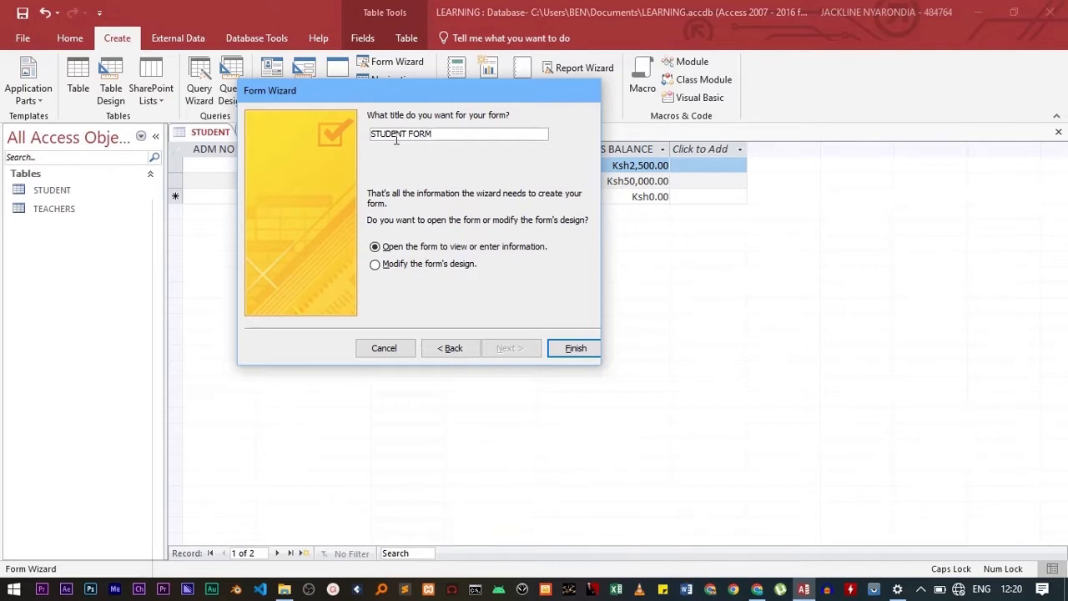
{"action": "left_click", "coordinate": [576, 348]}
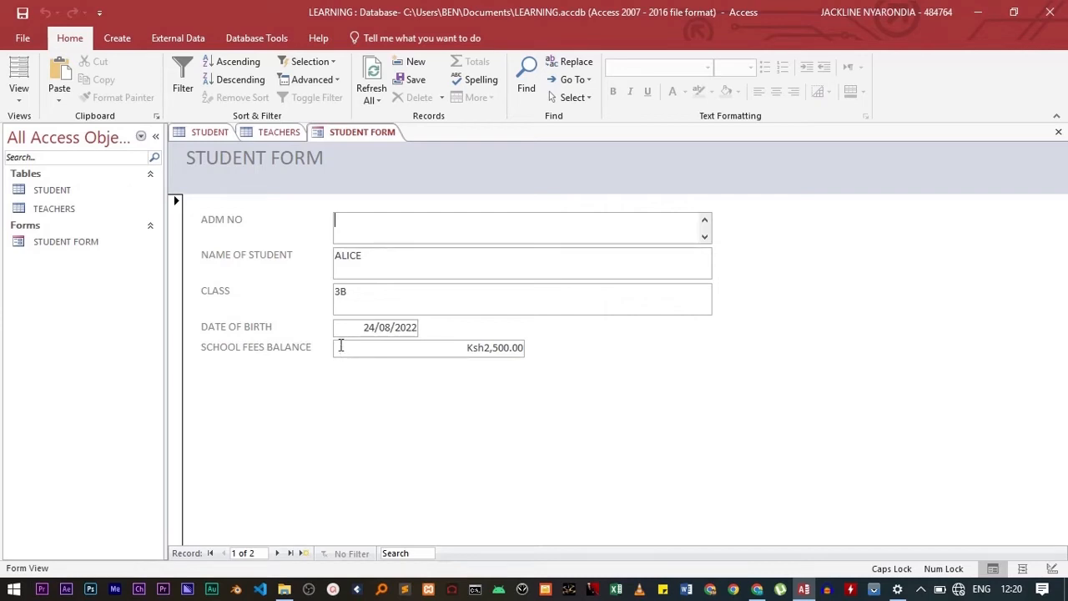
{"action": "right_click", "coordinate": [356, 419]}
{"action": "left_click", "coordinate": [397, 290]}
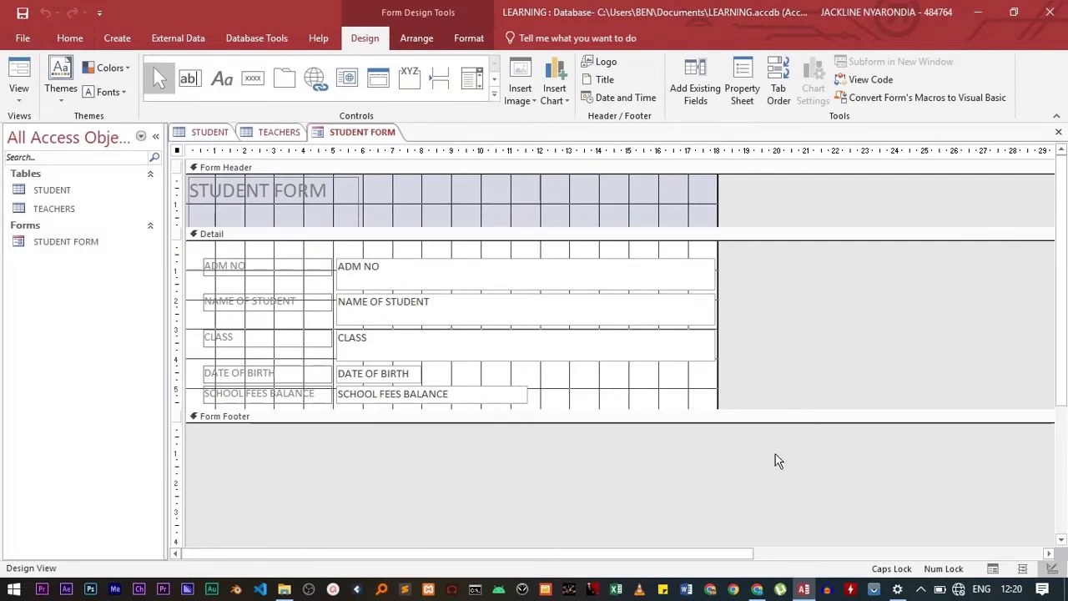
{"action": "left_click", "coordinate": [991, 571]}
Switch the form to Design View, widen it to about 29 cm and extend the Detail section to about 10 cm high
{"action": "right_click", "coordinate": [678, 362]}
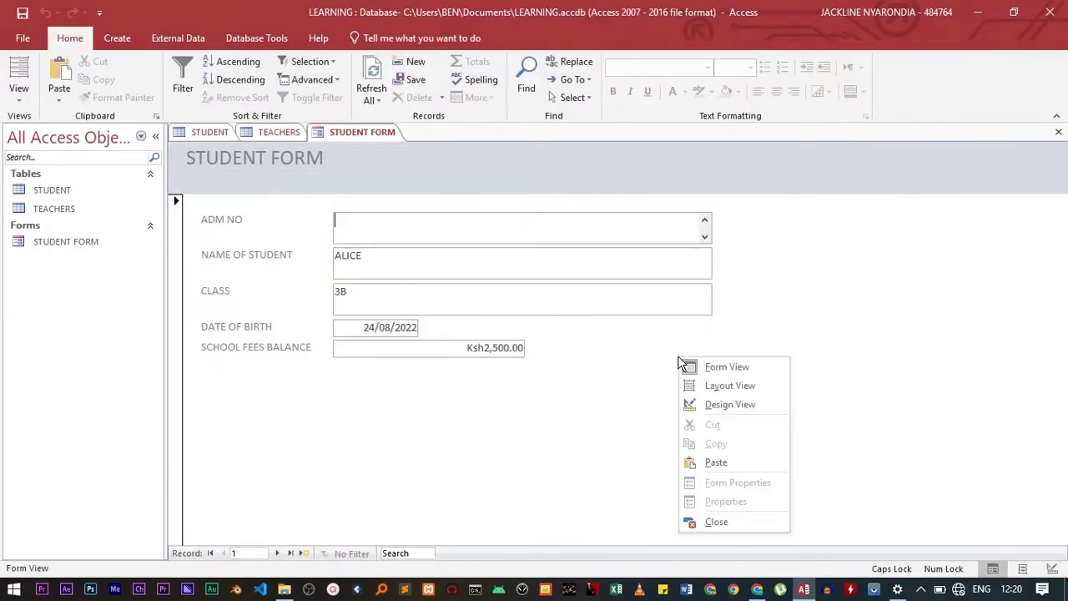
{"action": "left_click", "coordinate": [715, 408]}
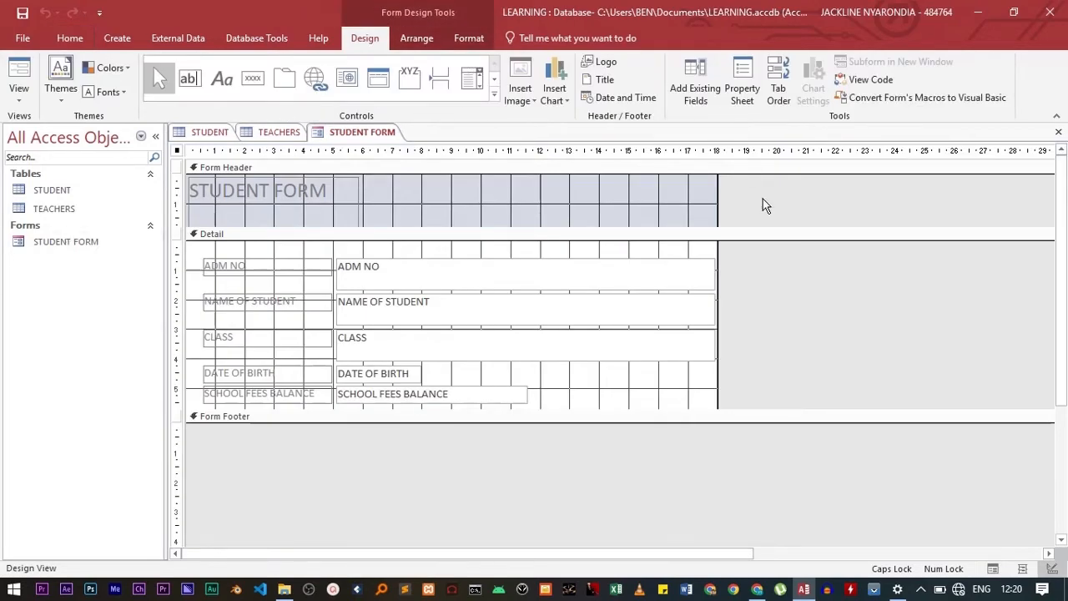
{"action": "left_click_drag", "start_coordinate": [717, 184], "coordinate": [1045, 198]}
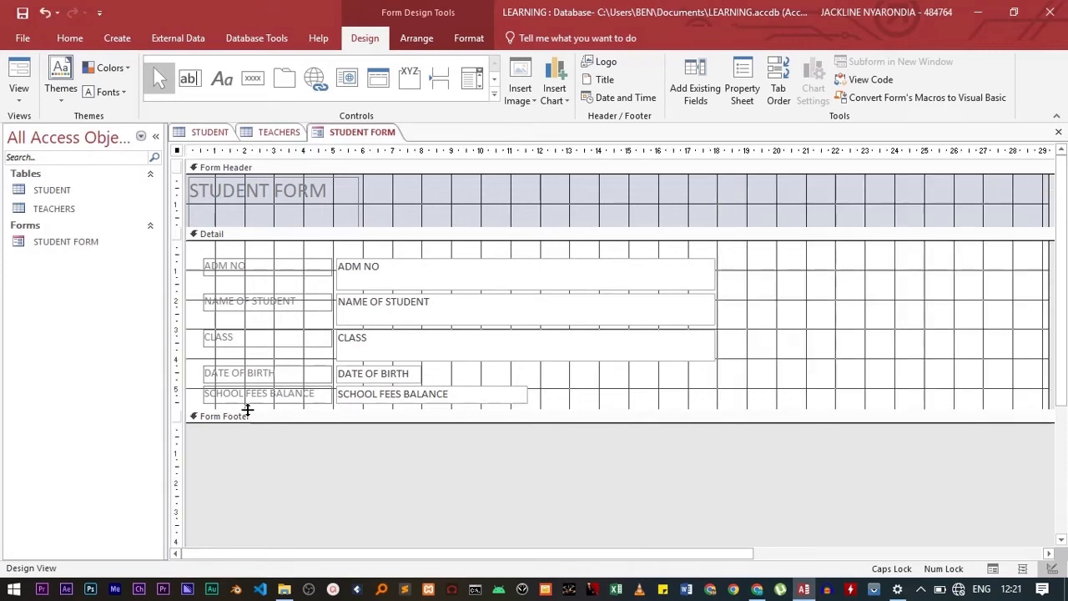
{"action": "left_click_drag", "start_coordinate": [247, 410], "coordinate": [242, 545]}
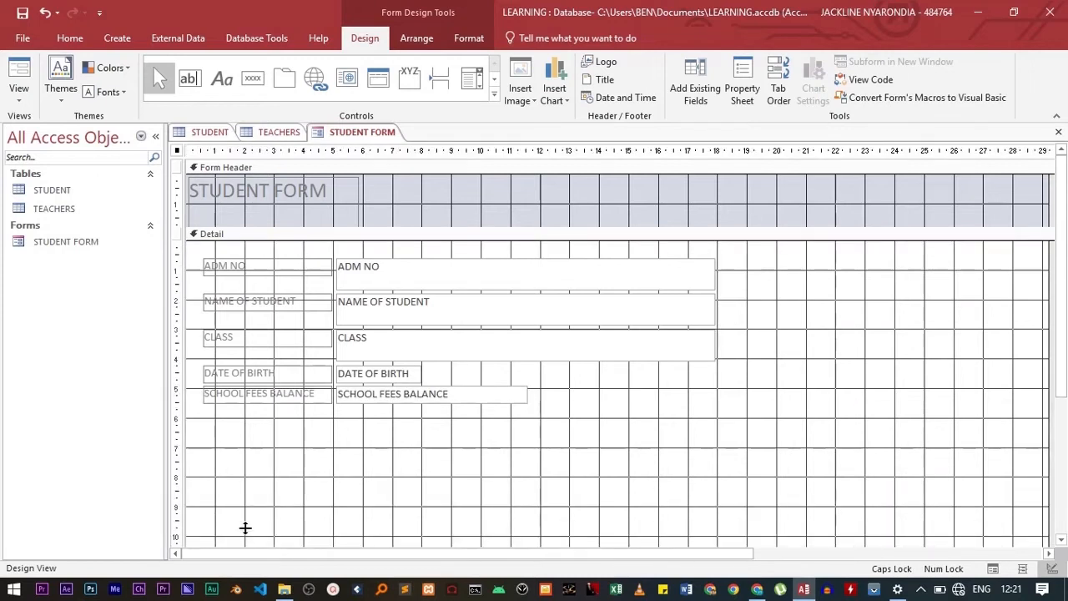
Move the STUDENT FORM title to the middle of the form header and make it bold at size 25
{"action": "left_click", "coordinate": [243, 201]}
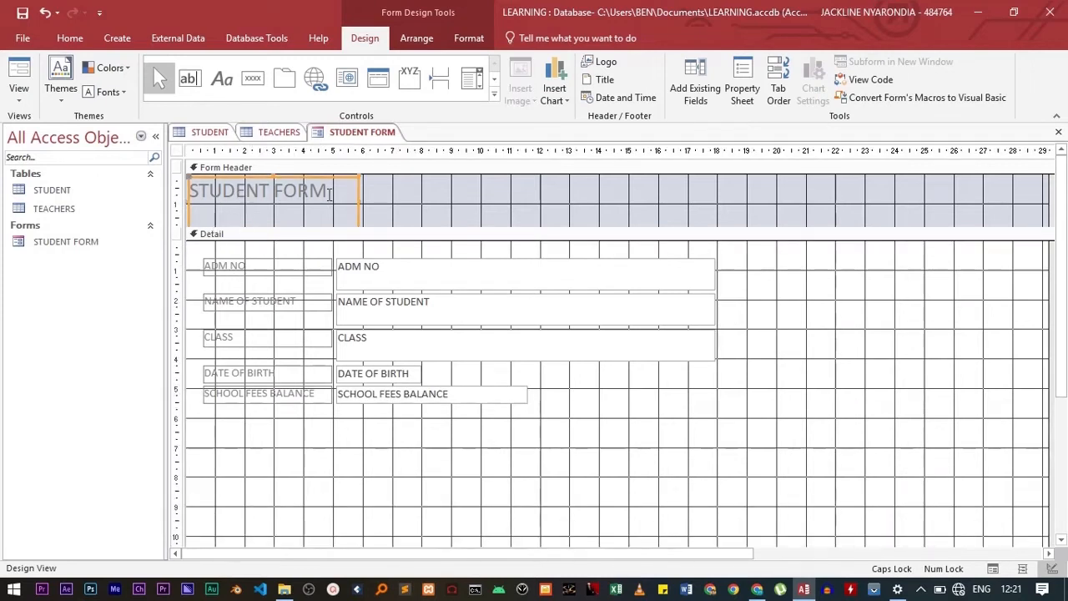
{"action": "left_click_drag", "start_coordinate": [361, 190], "coordinate": [684, 187]}
{"action": "double_click", "coordinate": [639, 198]}
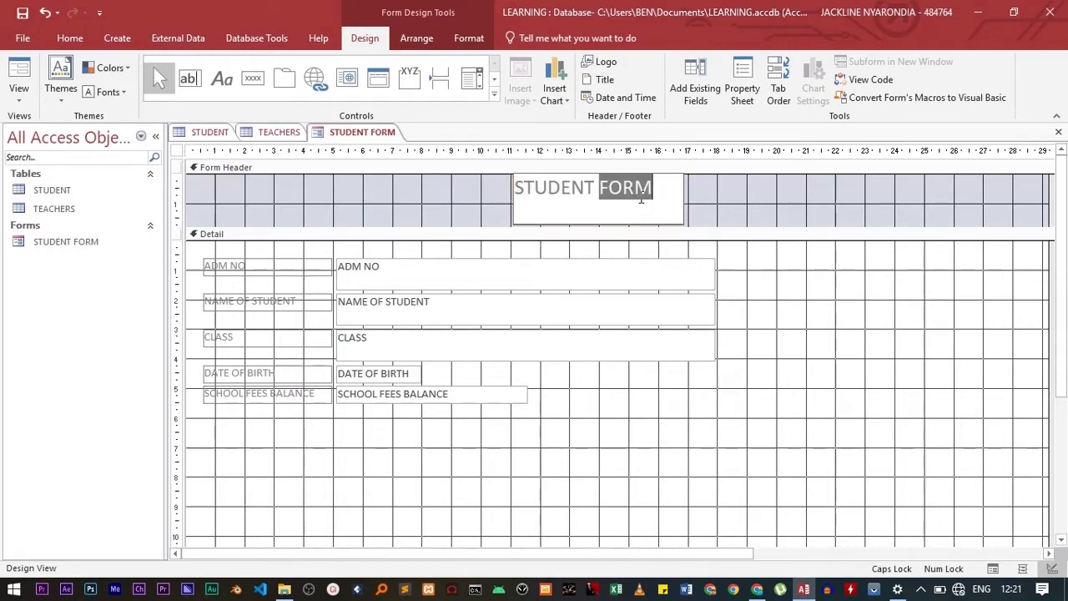
{"action": "left_click_drag", "start_coordinate": [515, 191], "coordinate": [649, 204]}
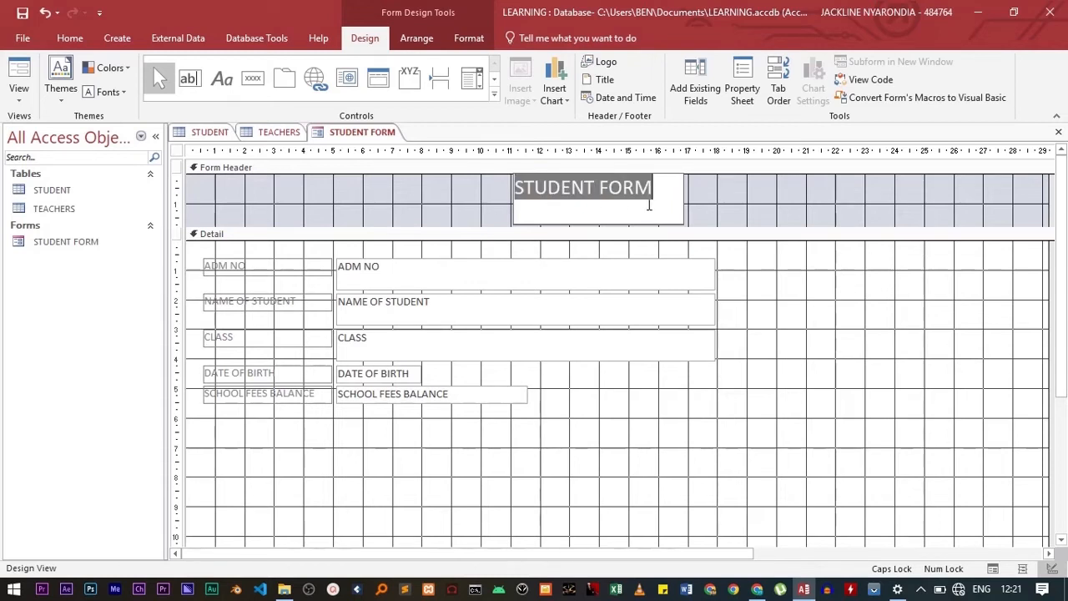
{"action": "left_click", "coordinate": [481, 43]}
{"action": "left_click", "coordinate": [111, 92]}
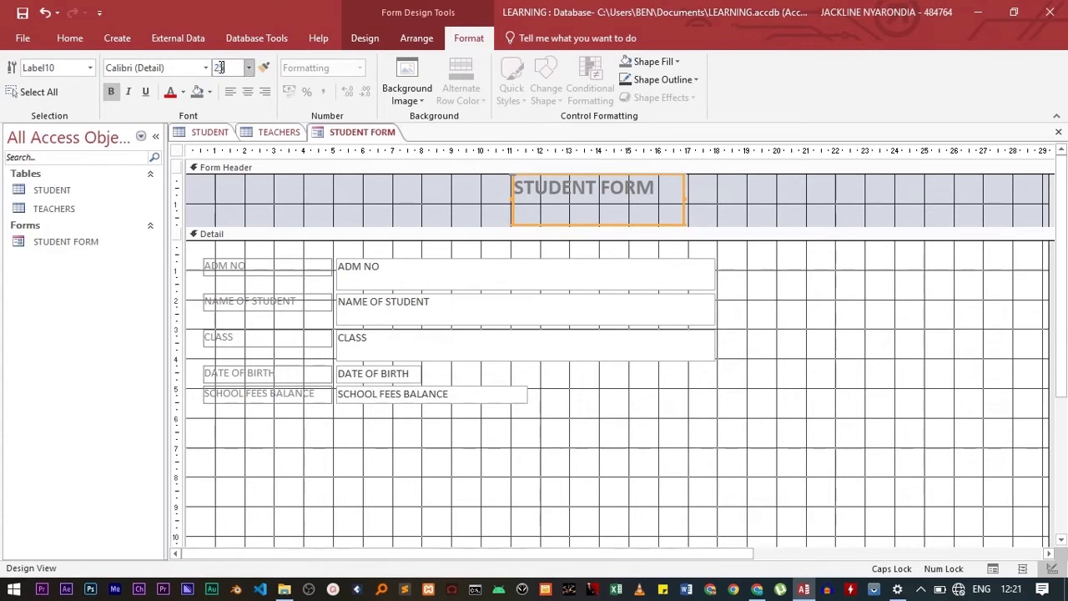
{"action": "type", "text": "5"}
{"action": "key", "text": "Return"}
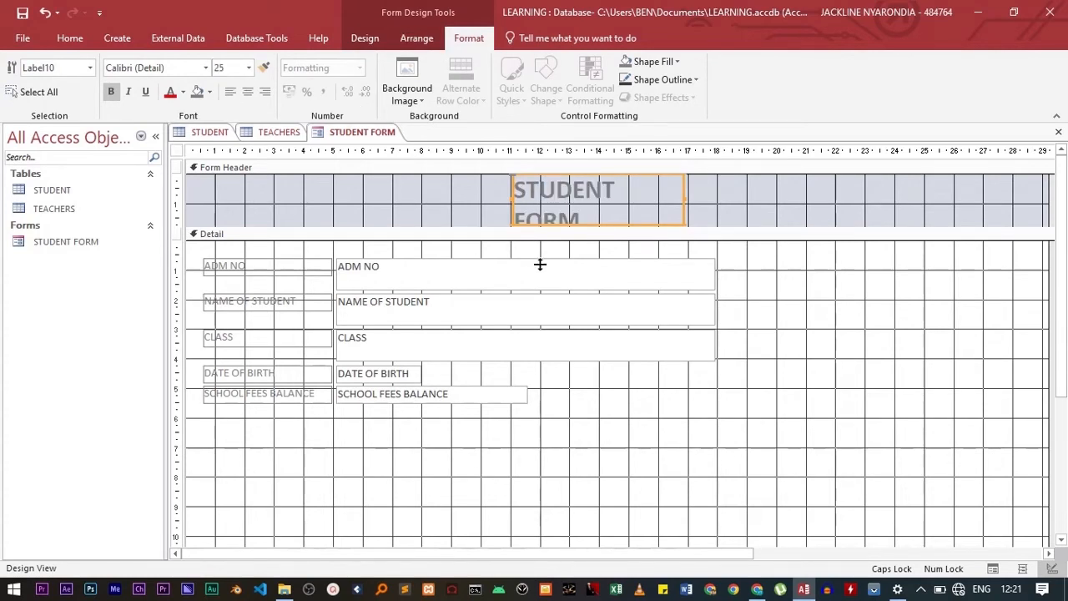
Set the title's font to Algerian and resize its label so the text fits on one line
{"action": "left_click", "coordinate": [512, 201]}
{"action": "left_click_drag", "start_coordinate": [514, 199], "coordinate": [496, 199]}
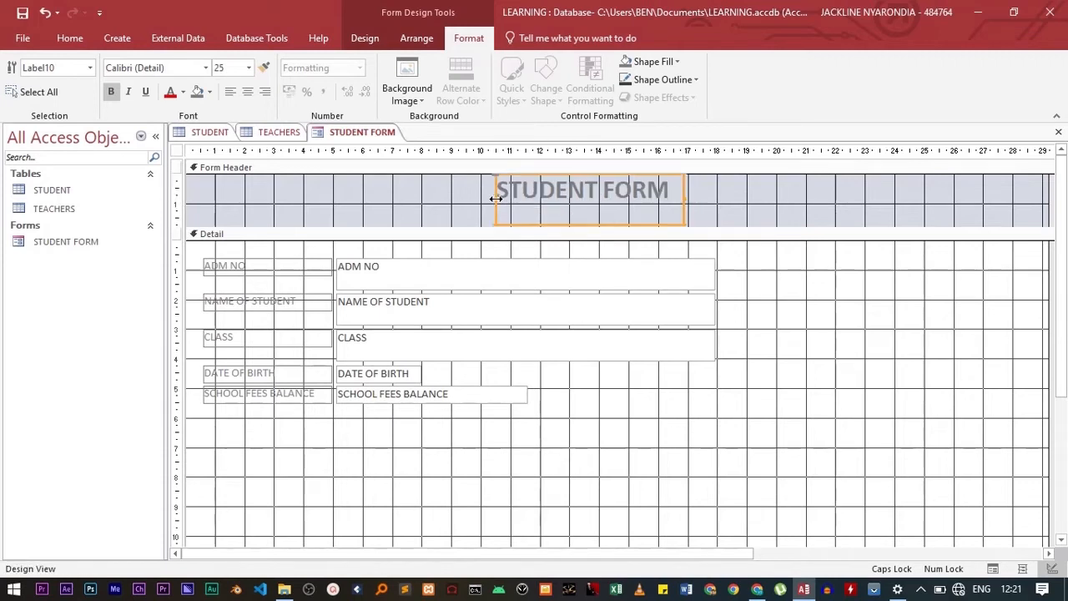
{"action": "left_click", "coordinate": [208, 69]}
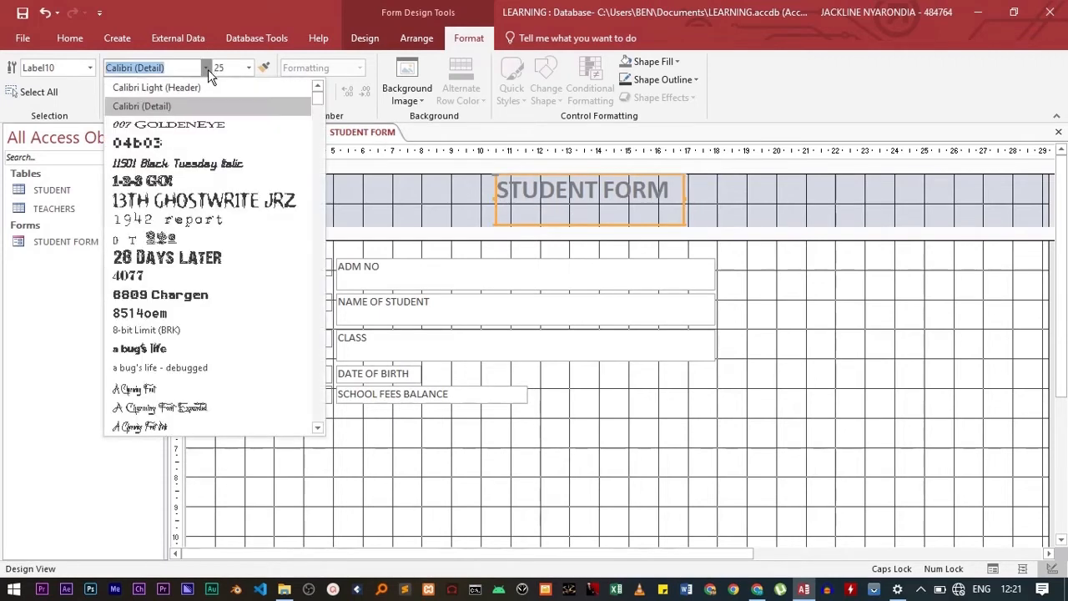
{"action": "type", "text": "Algerian"}
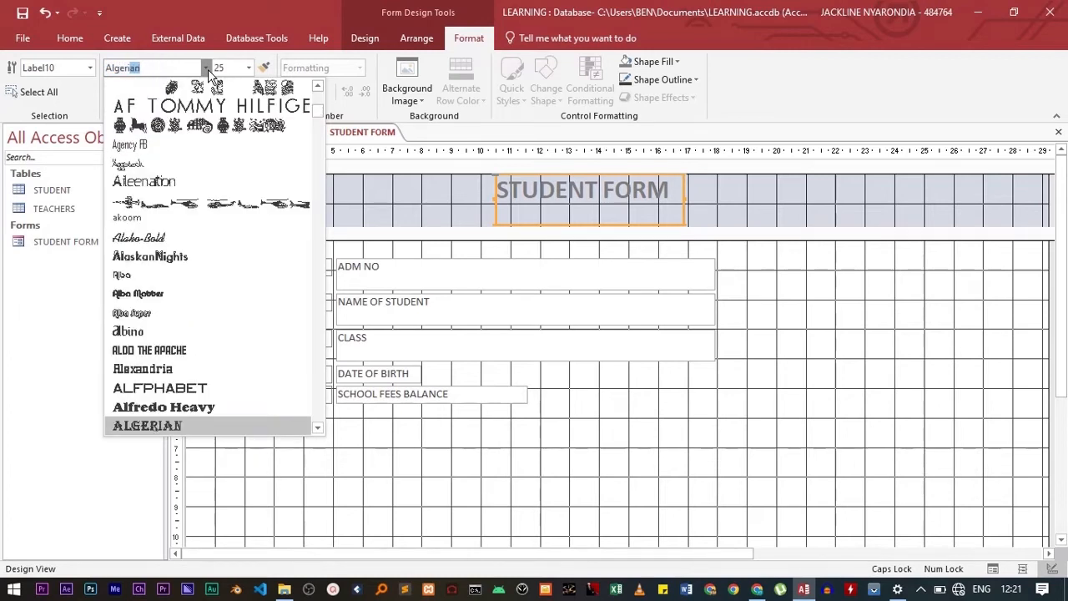
{"action": "key", "text": "Return"}
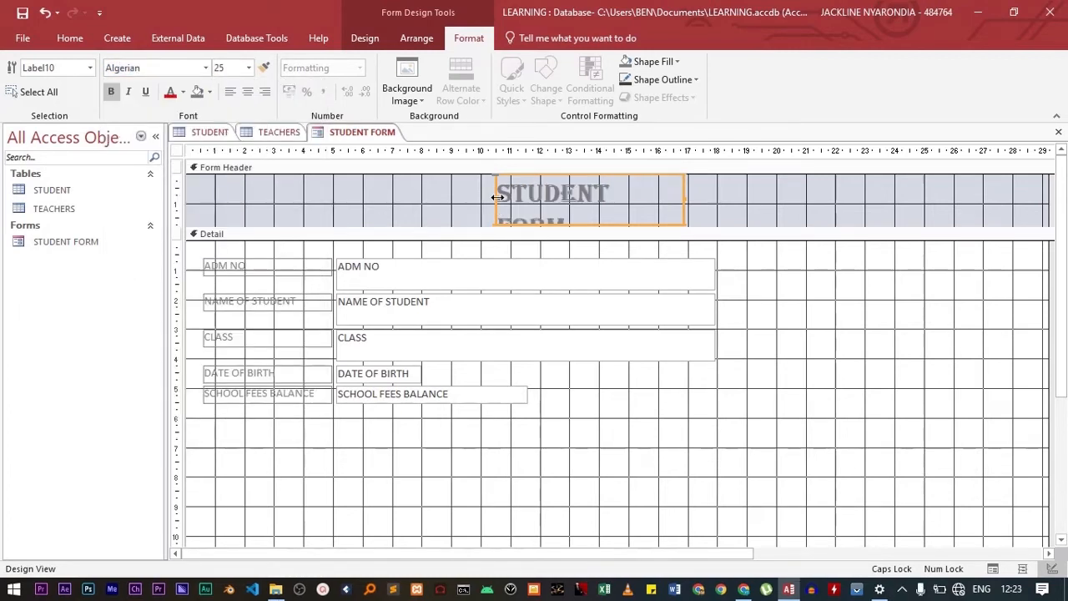
{"action": "left_click_drag", "start_coordinate": [497, 197], "coordinate": [452, 198]}
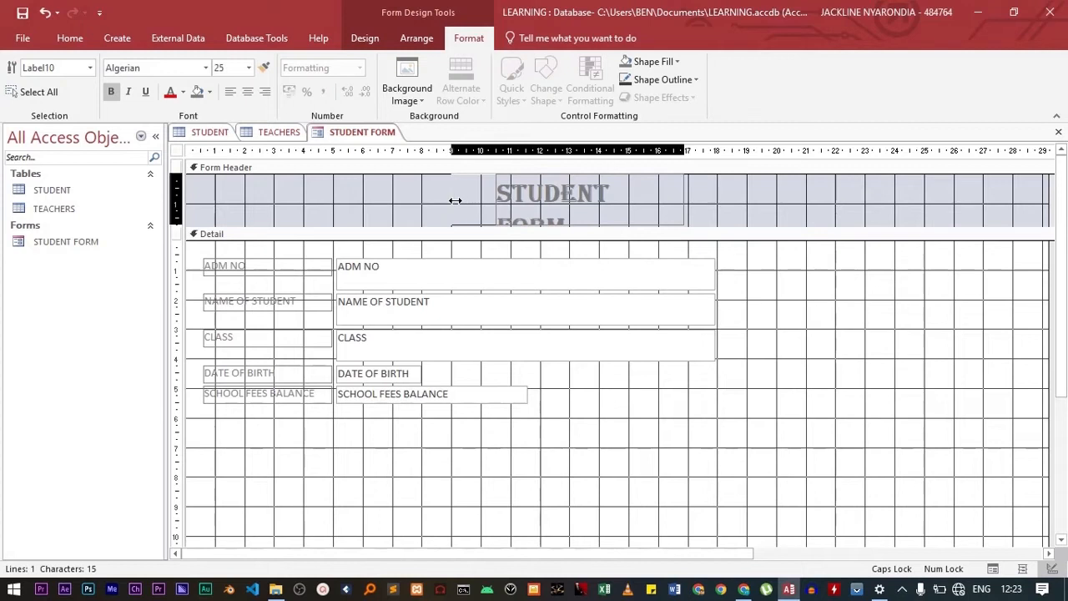
{"action": "left_click_drag", "start_coordinate": [568, 222], "coordinate": [567, 212]}
Change the font colour of the STUDENT FORM title to dark blue from the standard colours
{"action": "double_click", "coordinate": [570, 199]}
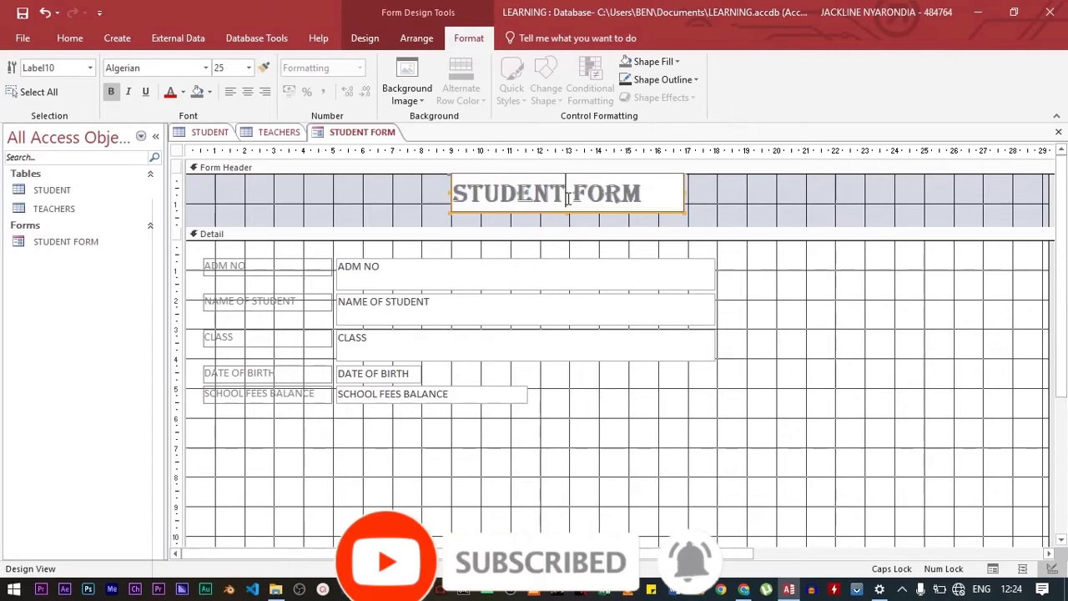
{"action": "left_click_drag", "start_coordinate": [643, 195], "coordinate": [452, 197]}
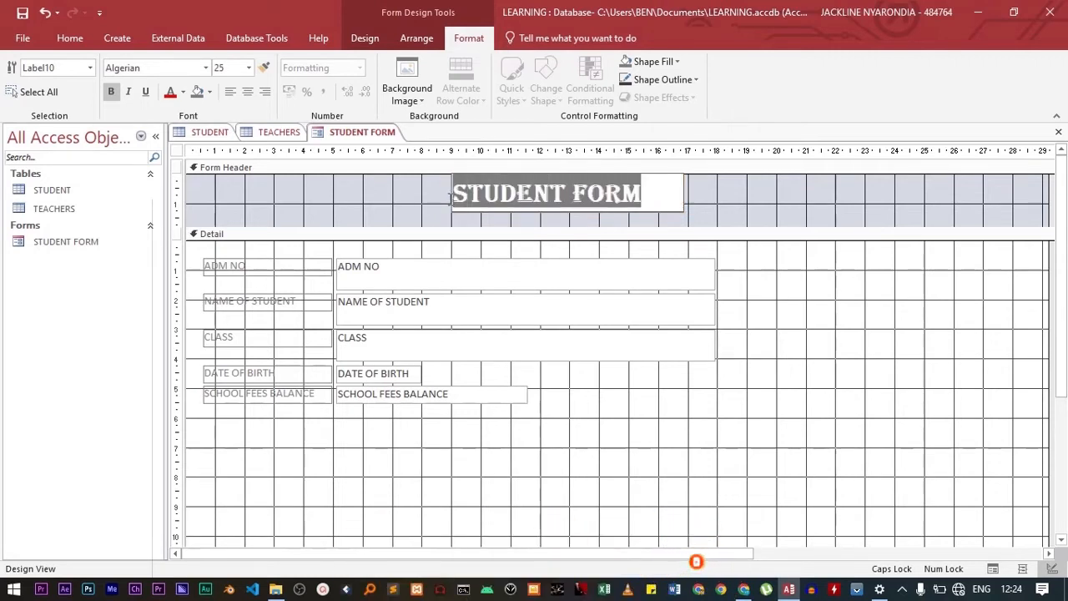
{"action": "left_click", "coordinate": [182, 93]}
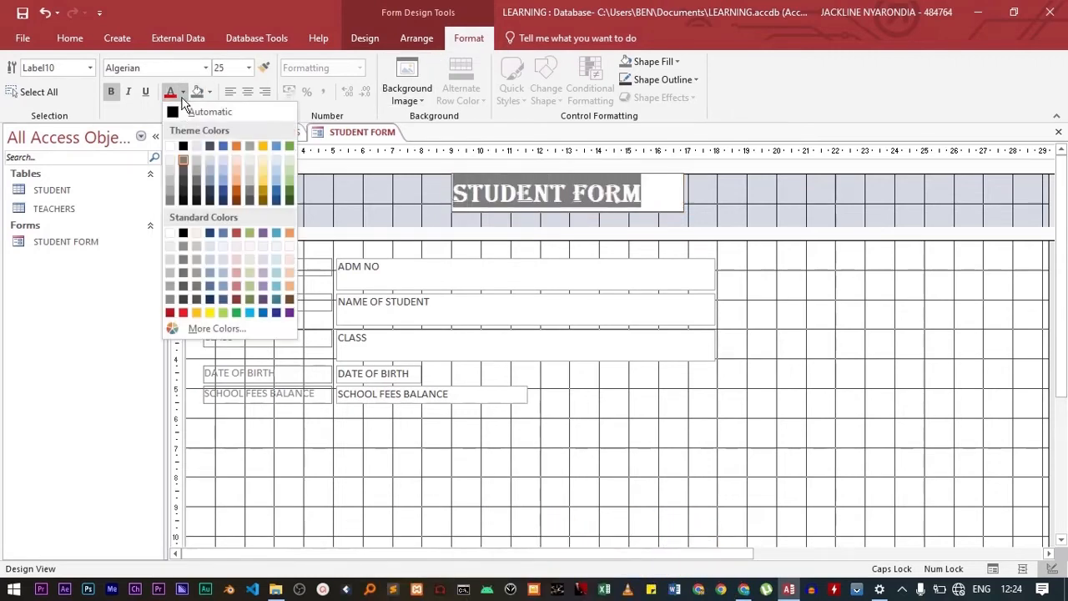
{"action": "left_click", "coordinate": [213, 234]}
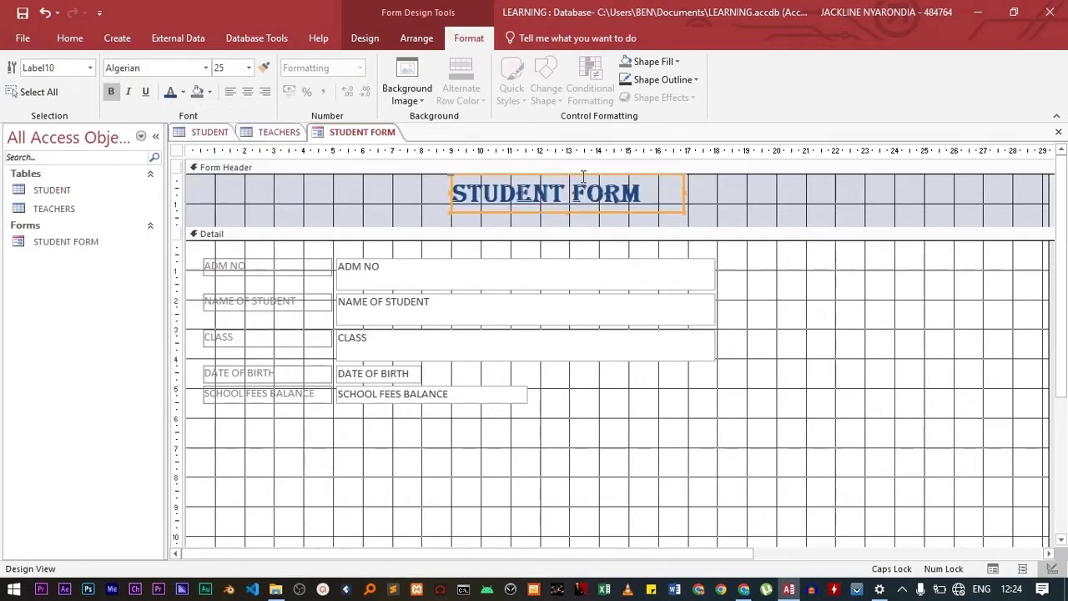
Apply the dark blue font colour to the ADM NO and NAME OF STUDENT labels
{"action": "left_click", "coordinate": [257, 271]}
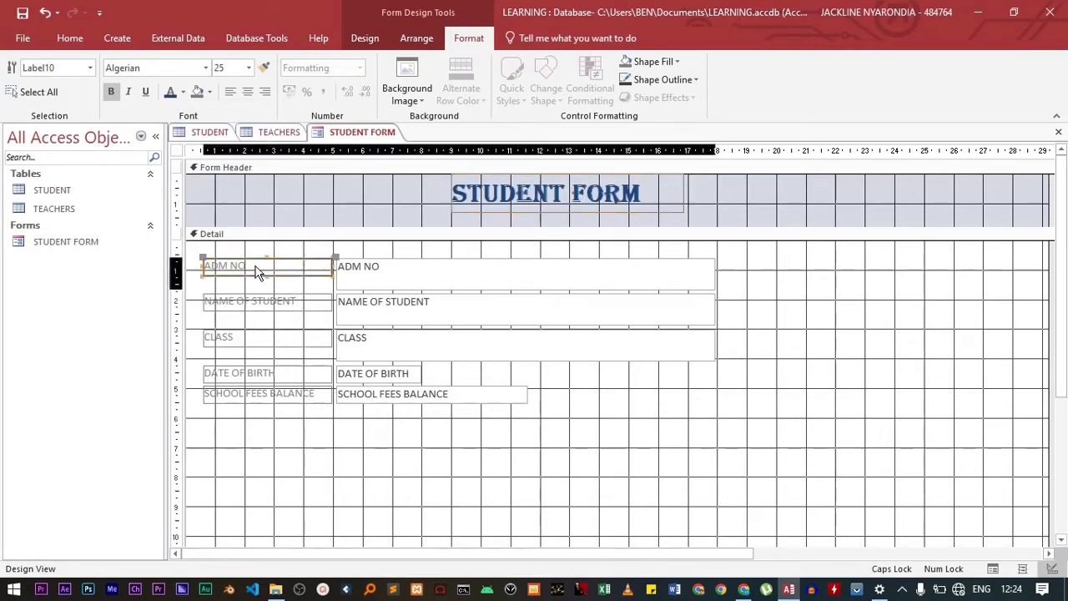
{"action": "left_click", "coordinate": [171, 94]}
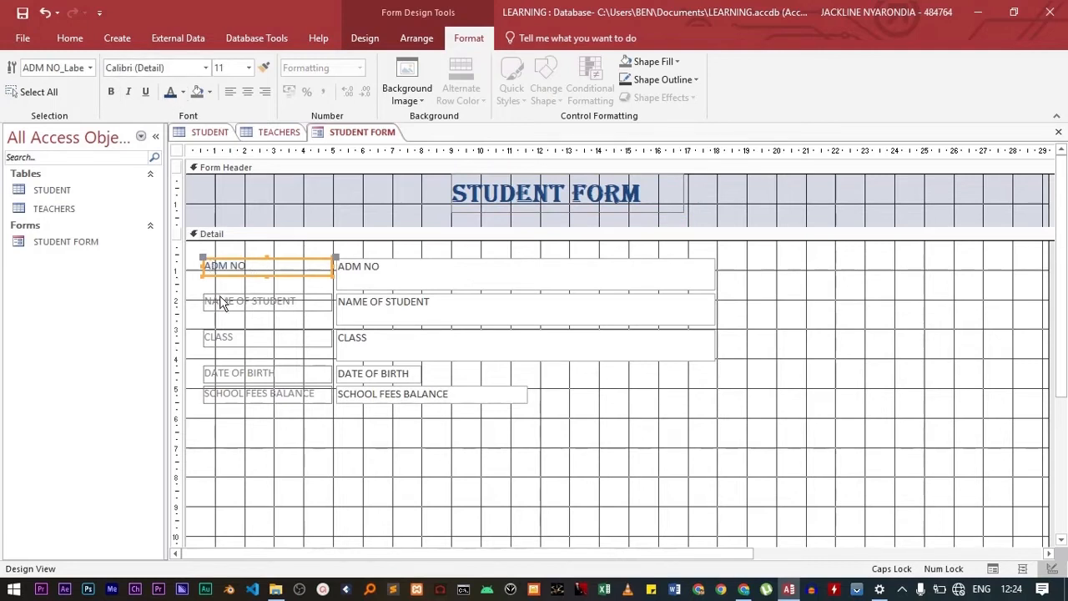
{"action": "left_click", "coordinate": [222, 302]}
{"action": "left_click", "coordinate": [171, 93]}
Make the CLASS, DATE OF BIRTH and SCHOOL FEES BALANCE labels bold with the dark blue font colour
{"action": "left_click", "coordinate": [253, 338]}
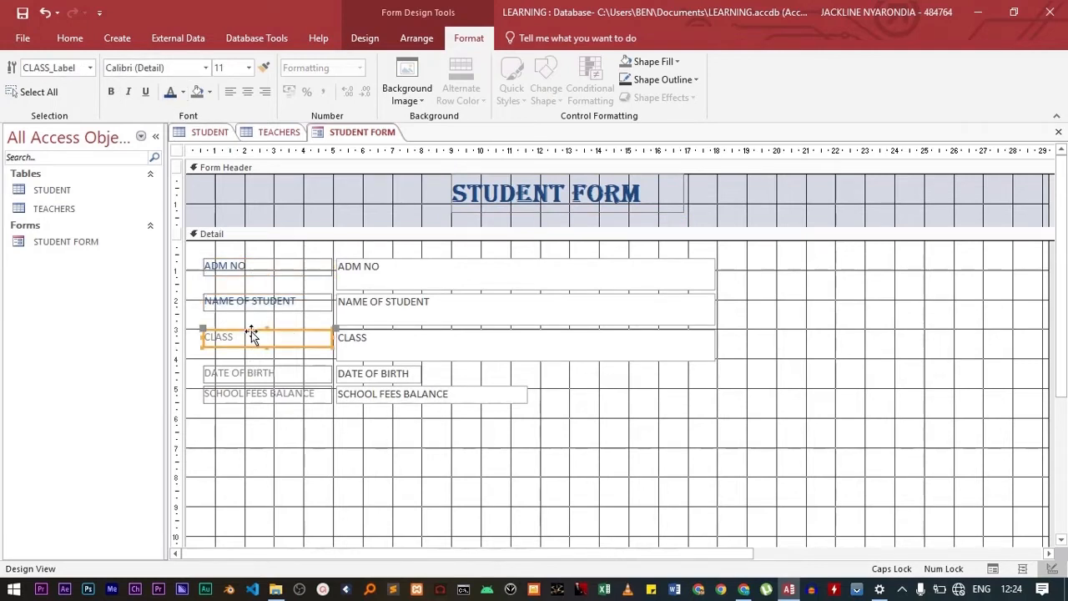
{"action": "left_click", "coordinate": [172, 93]}
{"action": "left_click", "coordinate": [111, 92]}
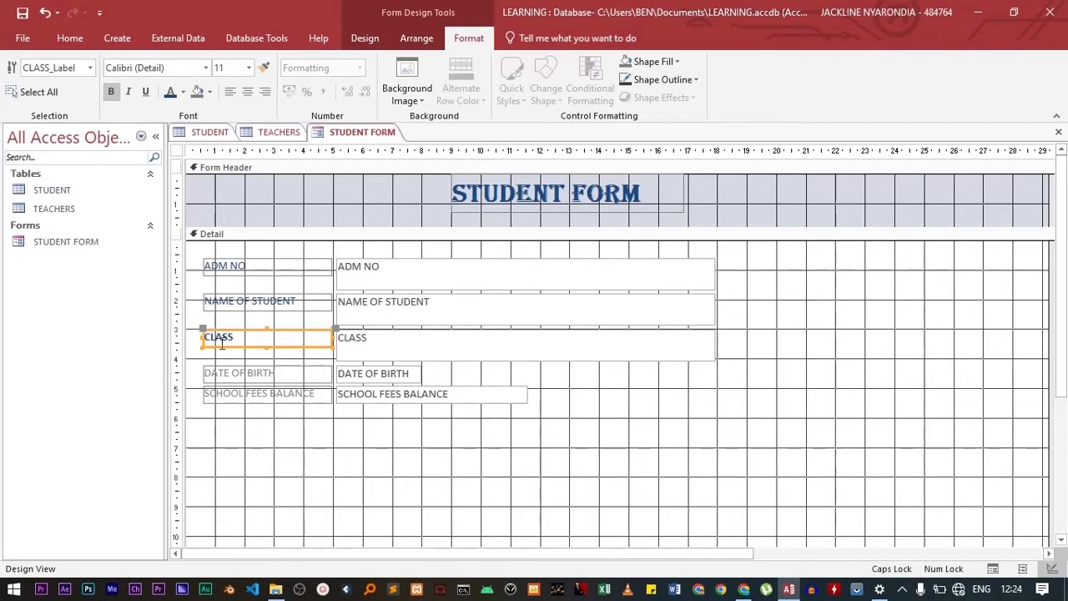
{"action": "left_click", "coordinate": [236, 375]}
{"action": "left_click", "coordinate": [111, 92]}
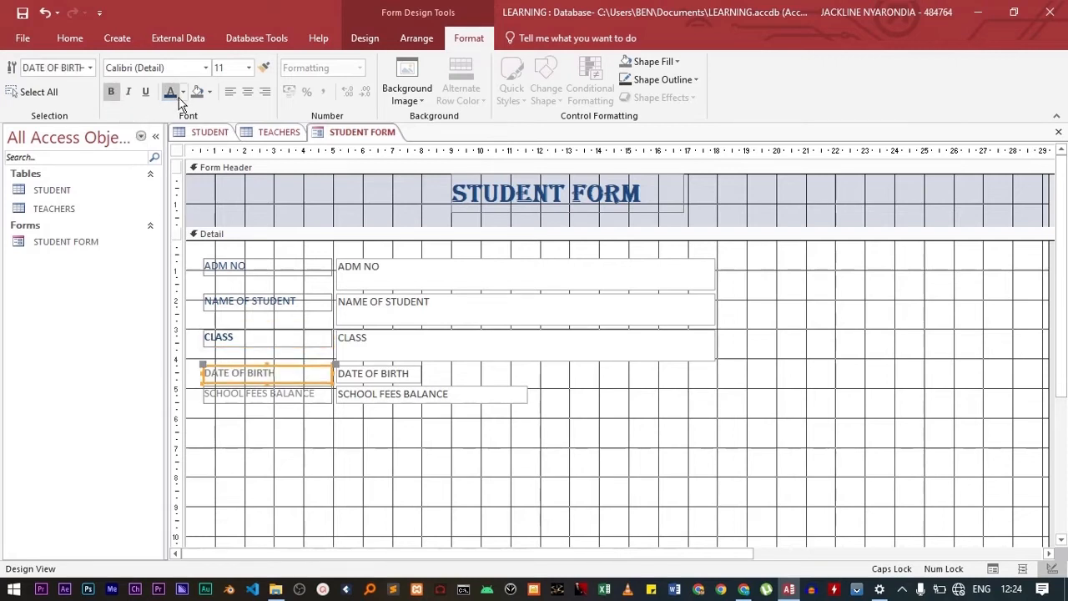
{"action": "left_click", "coordinate": [171, 93]}
{"action": "left_click", "coordinate": [264, 399]}
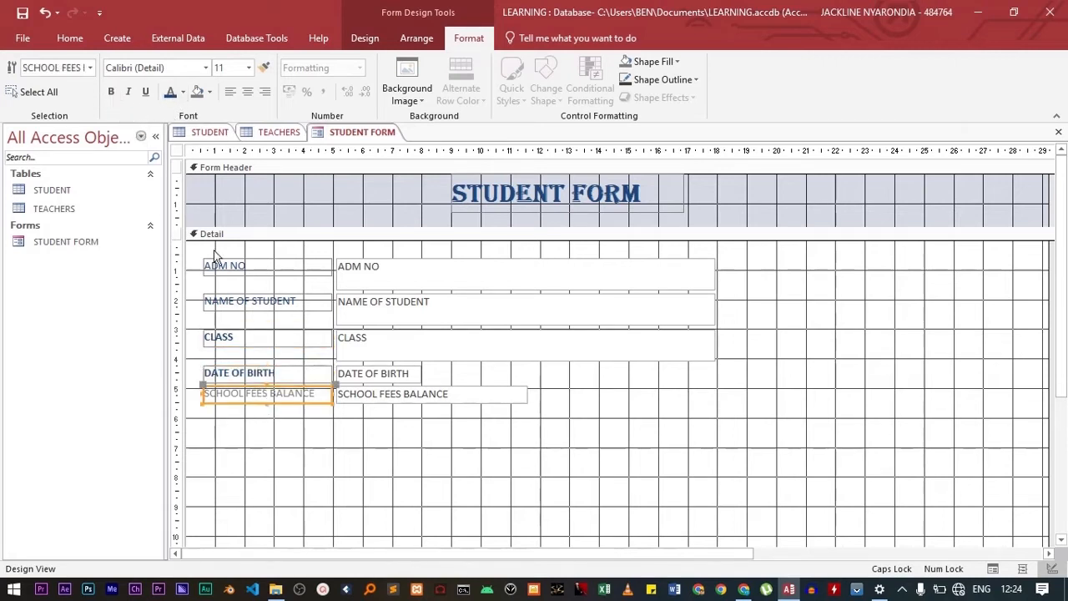
{"action": "left_click", "coordinate": [171, 94]}
{"action": "left_click", "coordinate": [111, 92]}
Make the ADM NO and NAME OF STUDENT labels bold in dark blue to match the other labels
{"action": "left_click", "coordinate": [244, 267]}
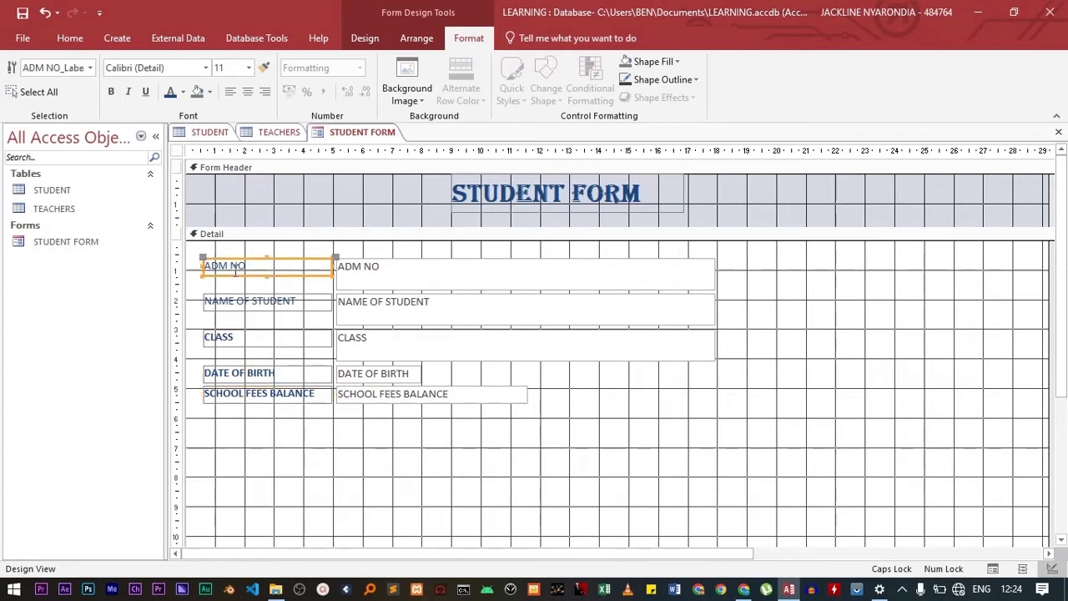
{"action": "left_click", "coordinate": [171, 93]}
{"action": "left_click", "coordinate": [111, 92]}
{"action": "left_click", "coordinate": [242, 302]}
{"action": "left_click", "coordinate": [112, 92]}
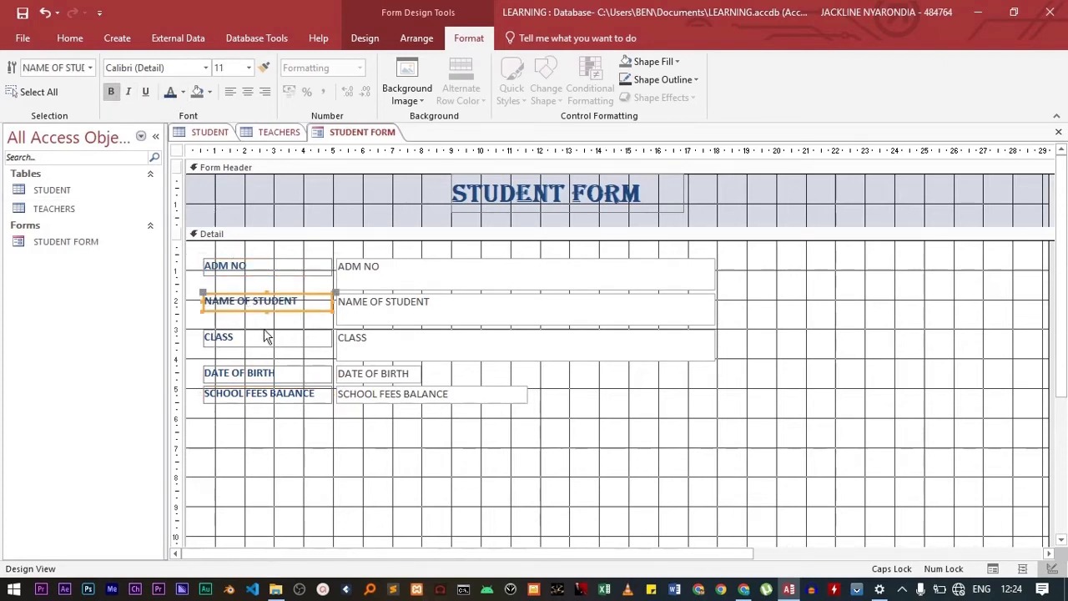
{"action": "left_click", "coordinate": [373, 287]}
{"action": "left_click", "coordinate": [236, 271]}
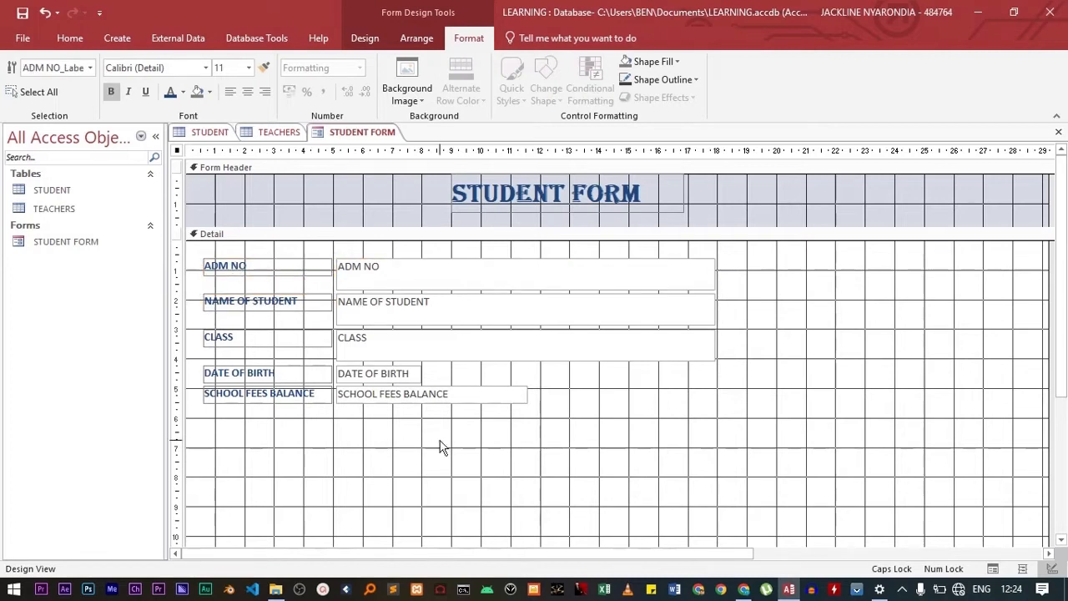
{"action": "left_click", "coordinate": [439, 446]}
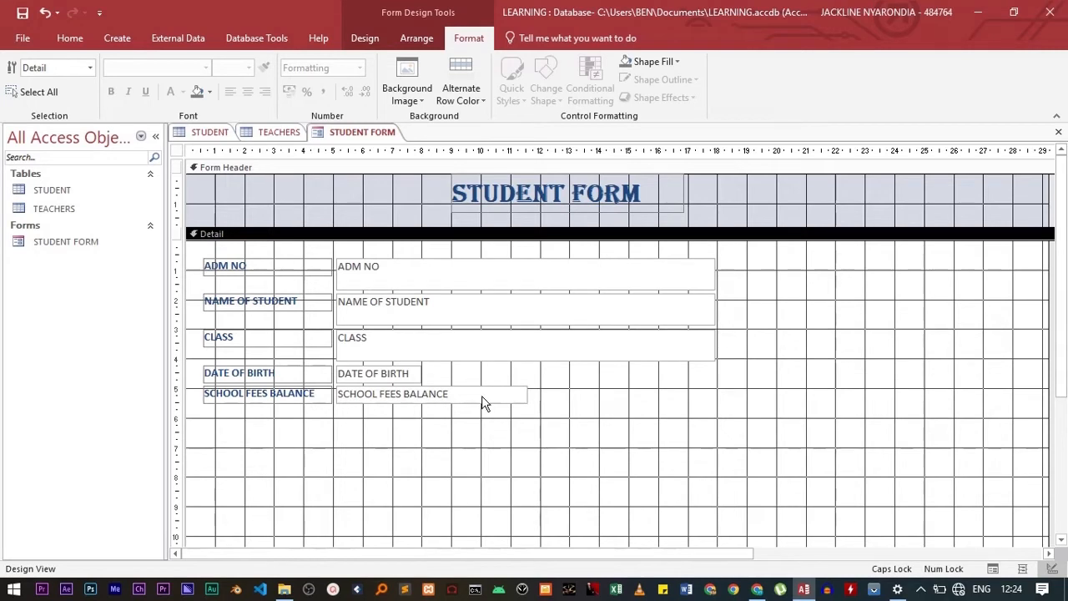
Set the form's background image to the red leaf picture 5cf73beba88a8b898d6866dd64f27a42-1024x576.jpg from the IMAGES folder in PROJECT on the Desktop
{"action": "left_click", "coordinate": [411, 103]}
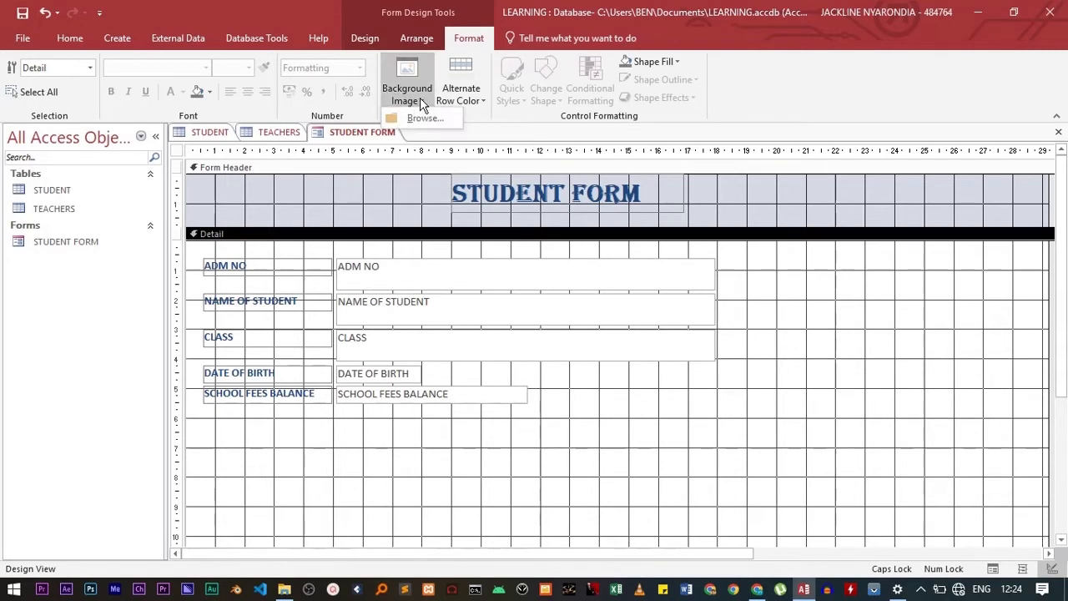
{"action": "left_click", "coordinate": [423, 101]}
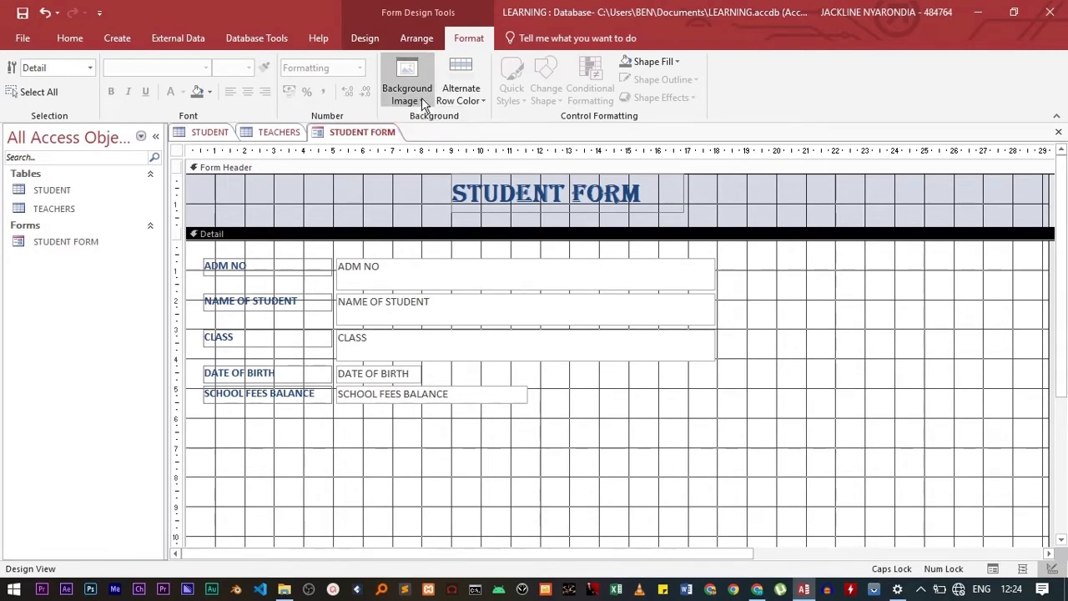
{"action": "left_click", "coordinate": [430, 102]}
{"action": "left_click", "coordinate": [420, 117]}
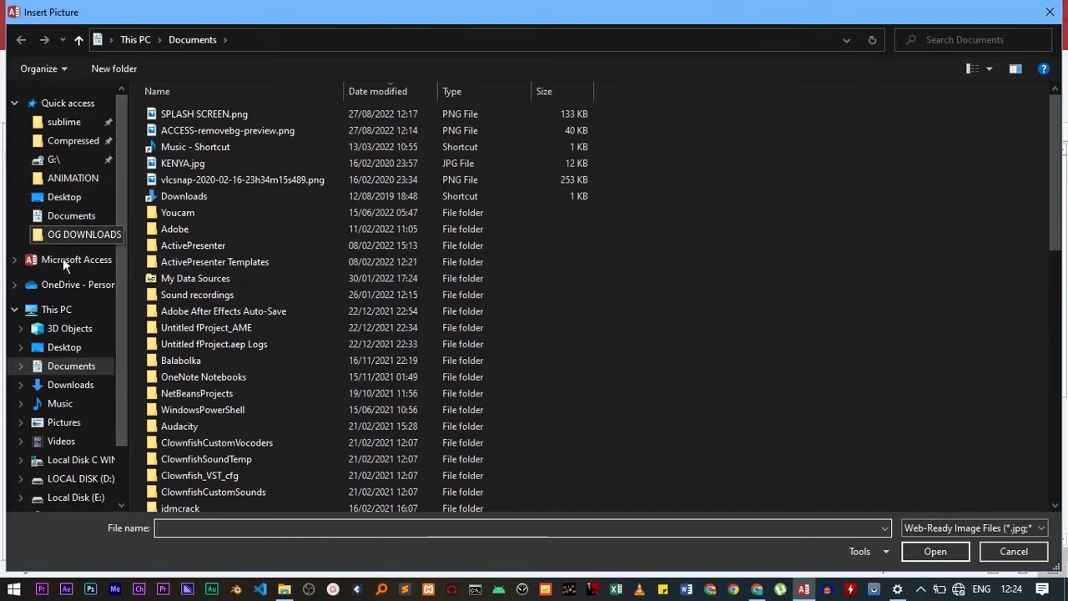
{"action": "left_click", "coordinate": [52, 347]}
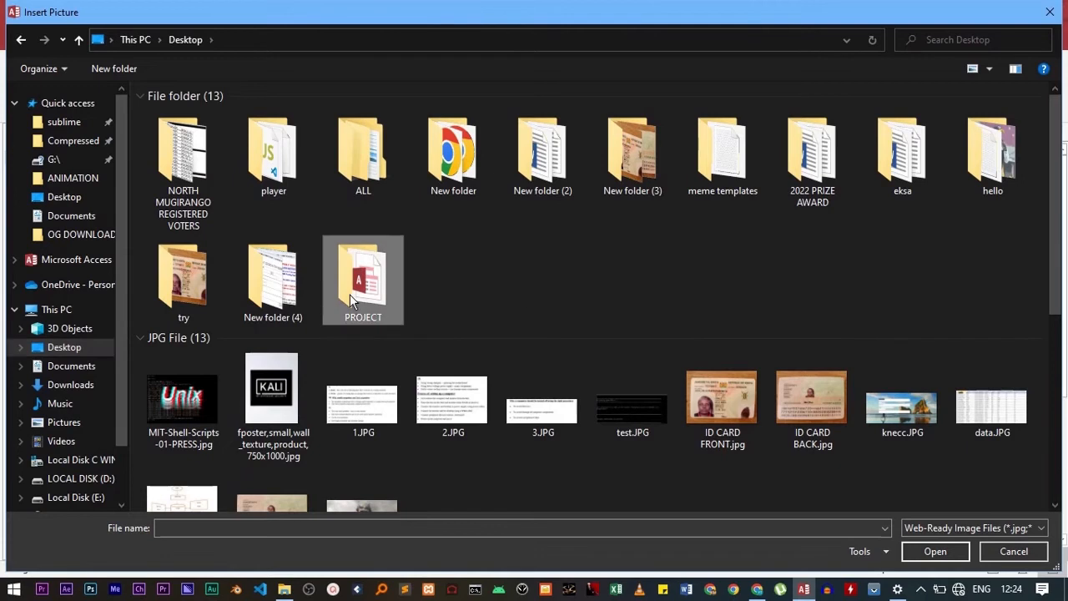
{"action": "double_click", "coordinate": [350, 293]}
{"action": "double_click", "coordinate": [160, 115]}
{"action": "left_click", "coordinate": [375, 150]}
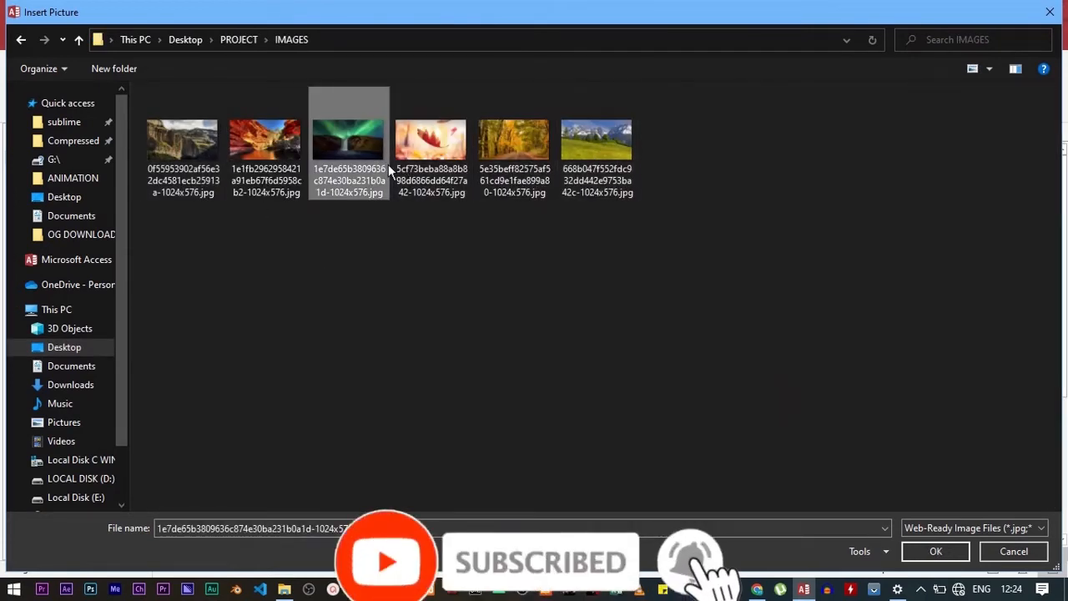
{"action": "left_click", "coordinate": [436, 168]}
{"action": "left_click", "coordinate": [935, 551]}
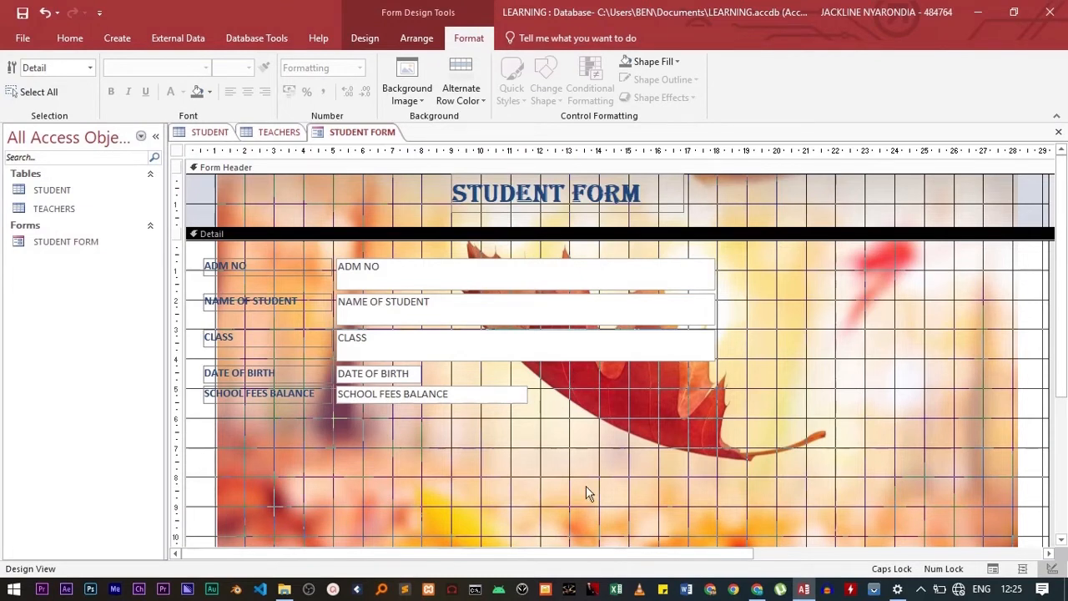
Preview the form in Form View with a narrower navigation pane, and return to Design View
{"action": "left_click", "coordinate": [990, 569]}
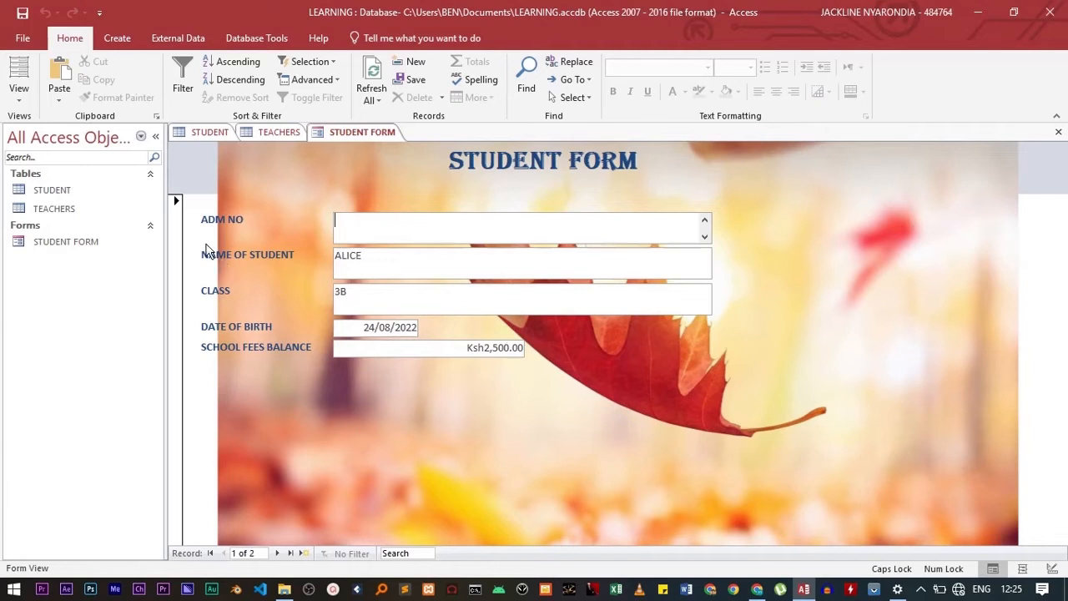
{"action": "left_click_drag", "start_coordinate": [88, 145], "coordinate": [142, 154]}
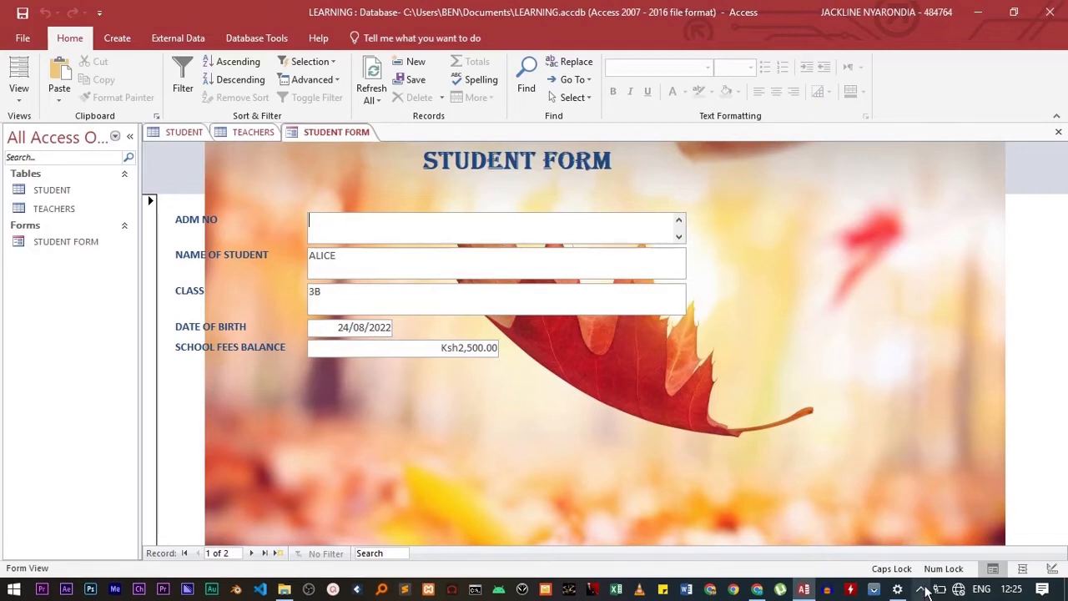
{"action": "left_click", "coordinate": [1052, 569]}
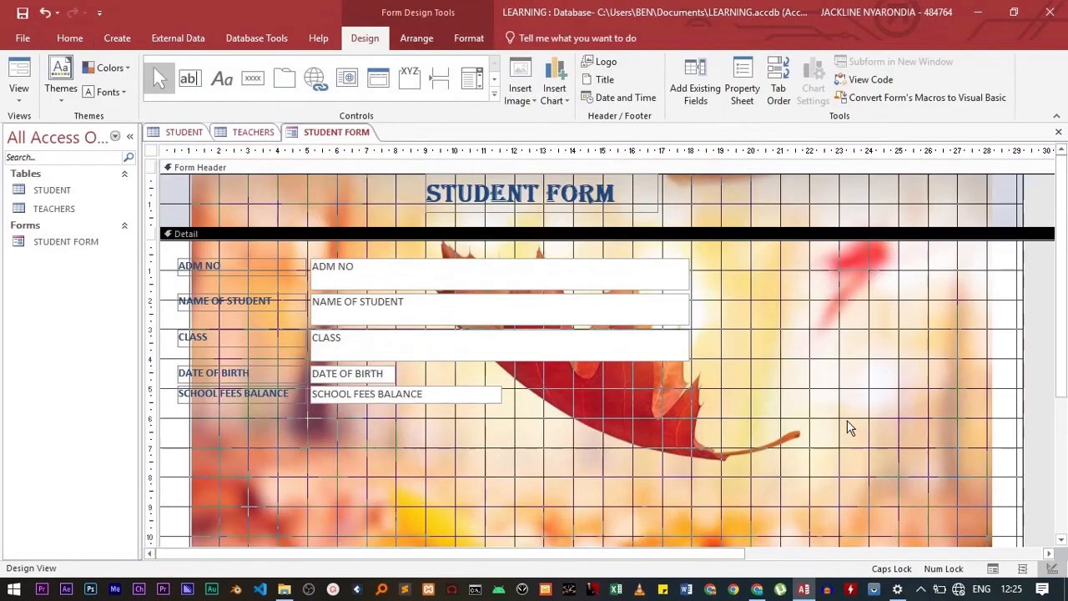
Try the autumn road picture 5e35beff82575af561cd9e1fae899a80-1024x576.jpg from the IMAGES folder as the form's background
{"action": "left_click", "coordinate": [484, 43]}
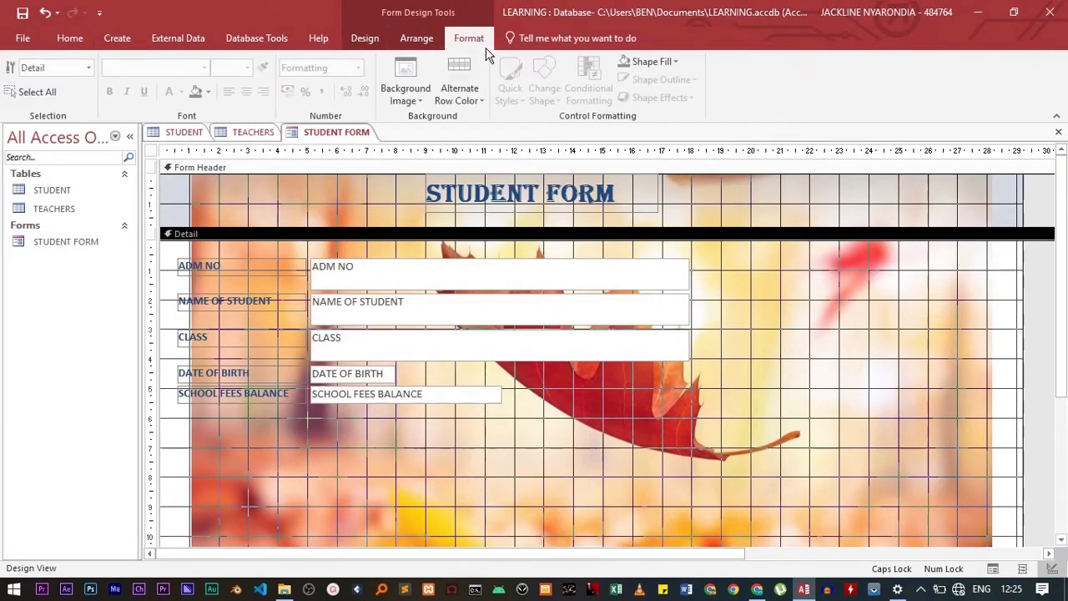
{"action": "left_click", "coordinate": [405, 93]}
{"action": "left_click", "coordinate": [424, 187]}
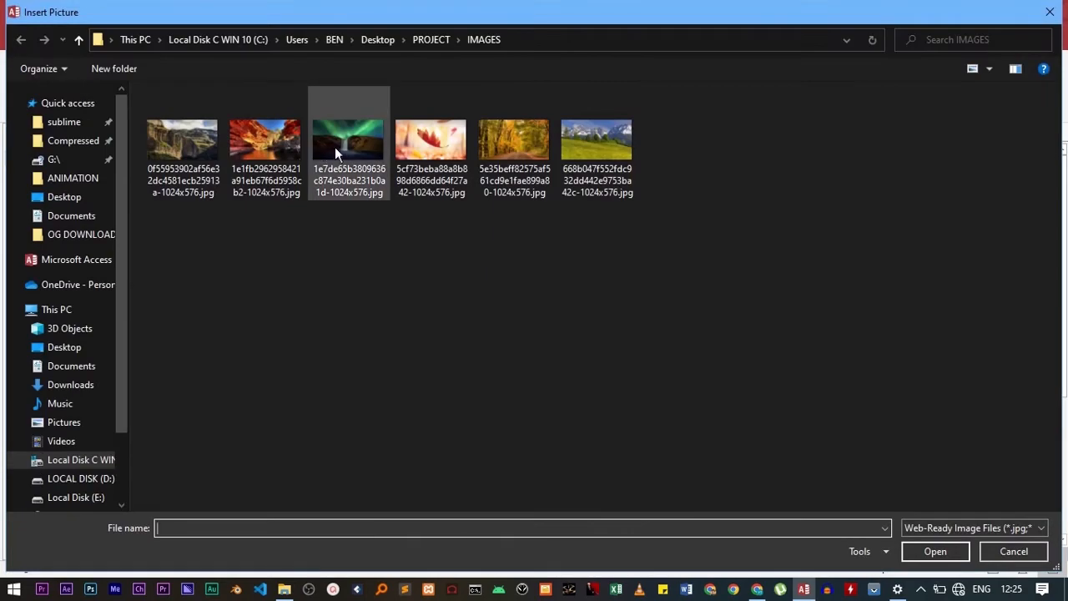
{"action": "left_click", "coordinate": [494, 149]}
{"action": "left_click", "coordinate": [928, 552]}
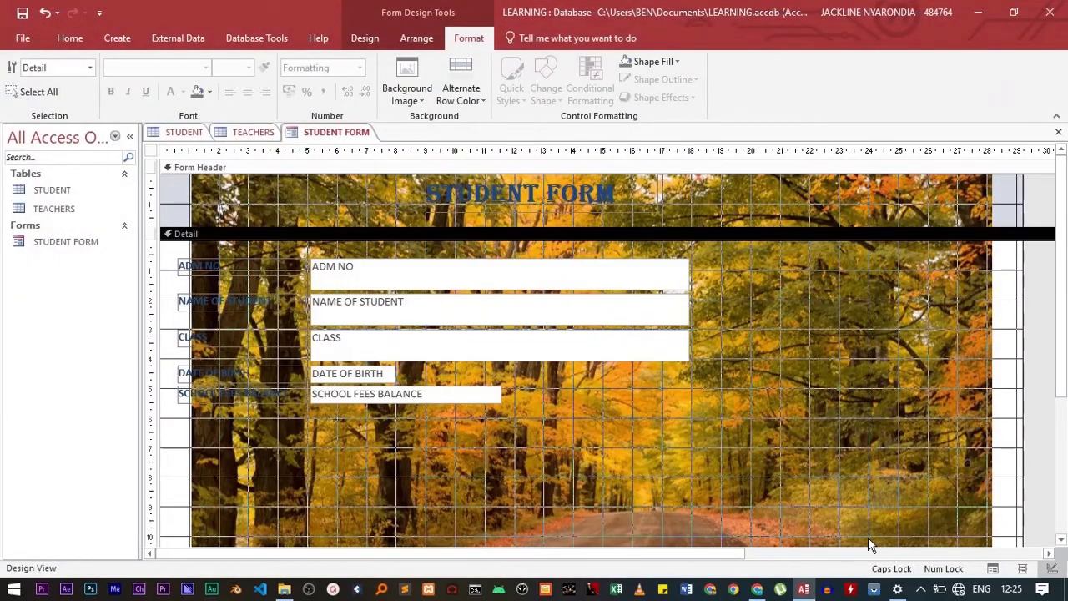
Try the northern lights waterfall picture 1e7de65b3809636c874e30ba231b0a1d-1024x576.jpg from the IMAGES folder as the form's background
{"action": "left_click", "coordinate": [418, 100]}
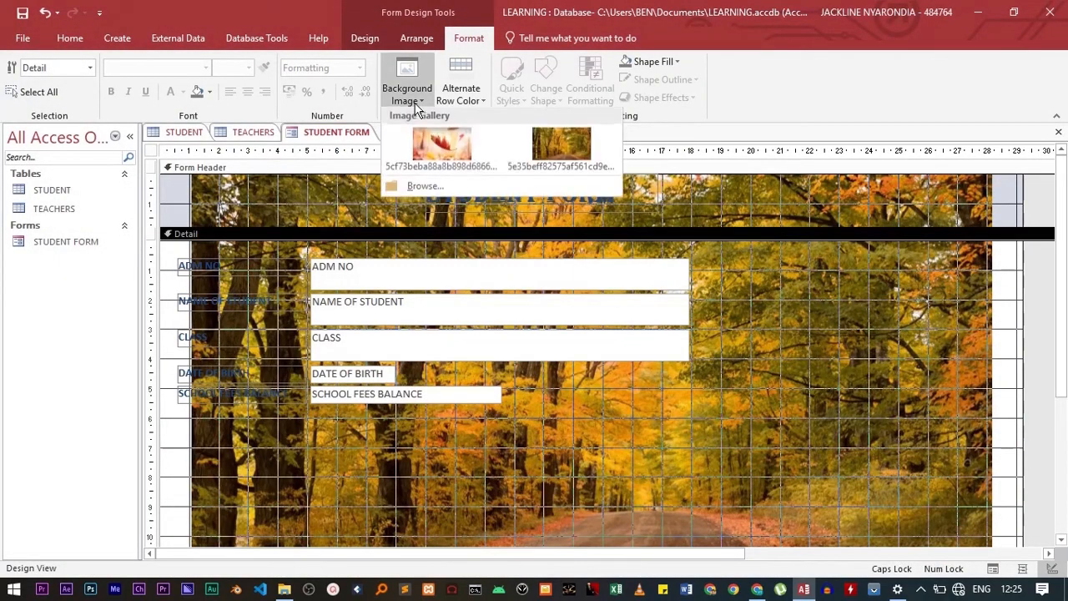
{"action": "left_click", "coordinate": [435, 187]}
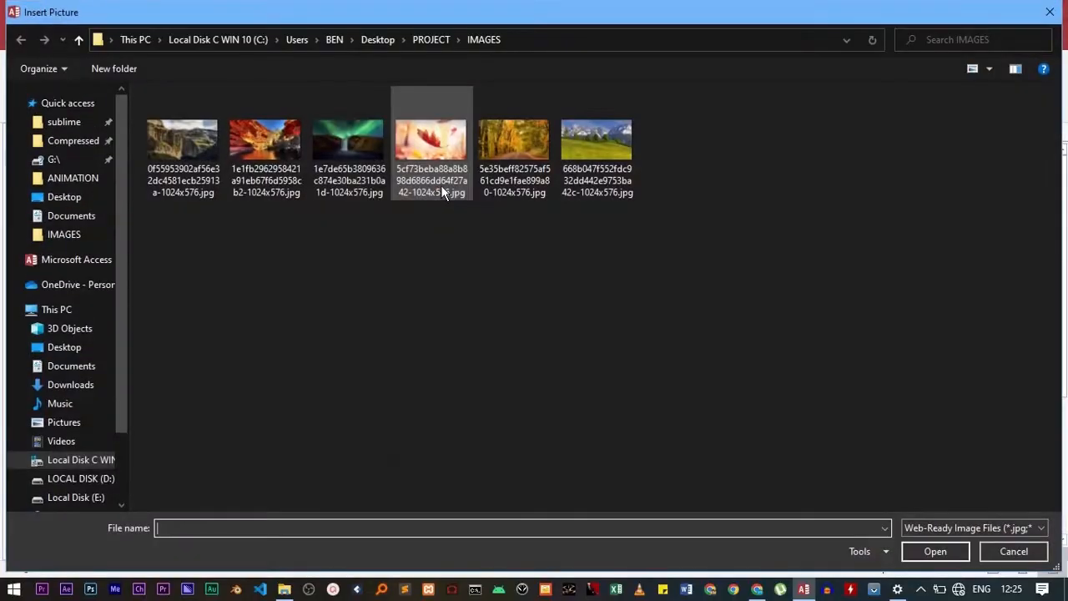
{"action": "left_click", "coordinate": [353, 165]}
{"action": "left_click", "coordinate": [925, 549]}
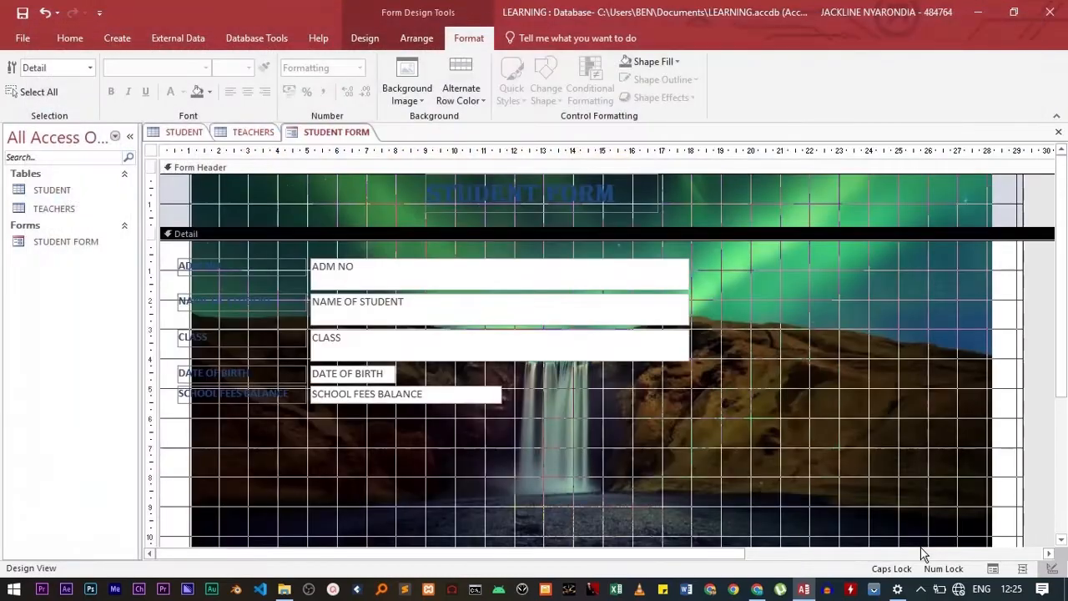
Reapply the red leaf picture from the image gallery as the background and check the form in Form View before returning to Design View
{"action": "left_click", "coordinate": [408, 94]}
{"action": "left_click", "coordinate": [462, 161]}
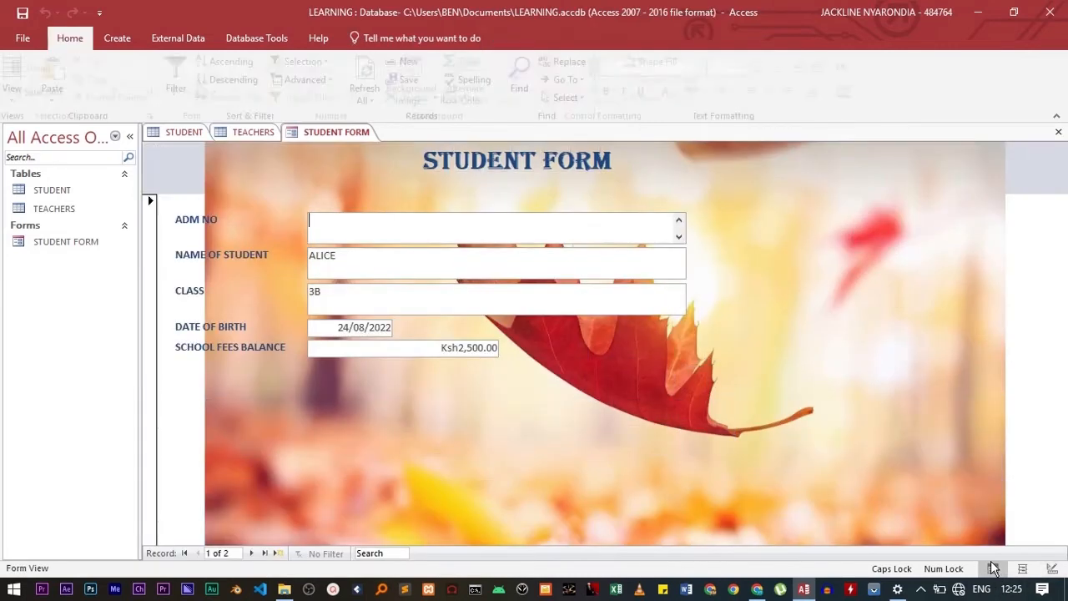
{"action": "left_click", "coordinate": [990, 568]}
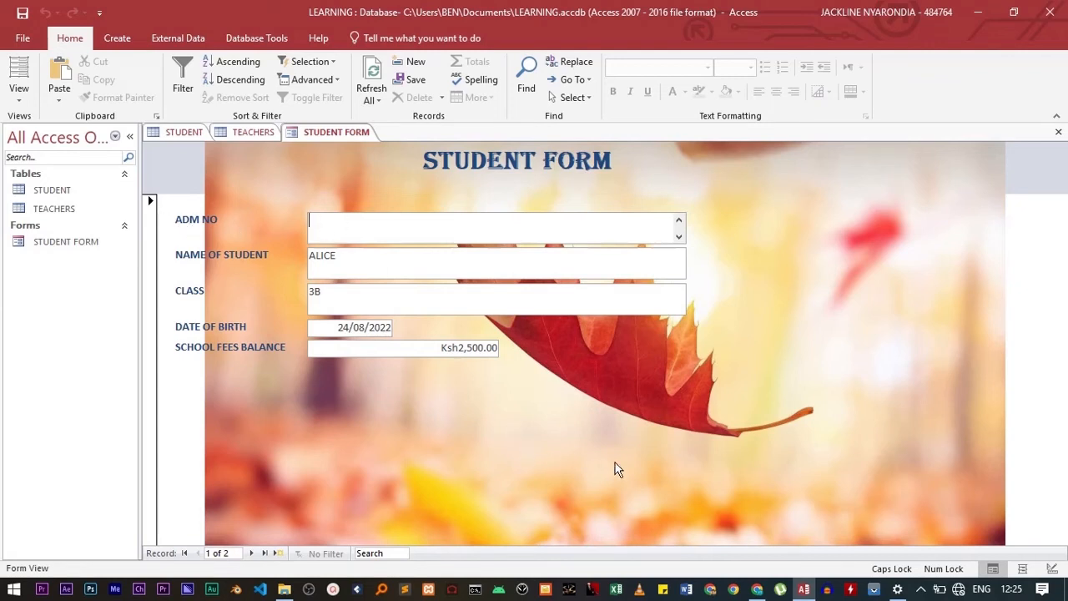
{"action": "left_click", "coordinate": [1051, 569]}
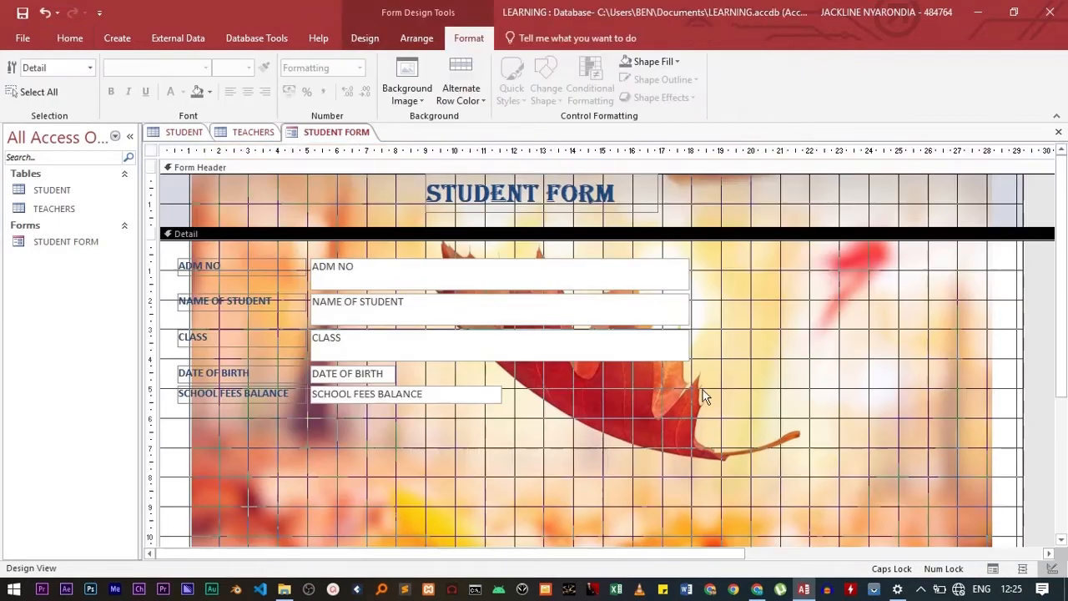
Move the ADM NO, NAME OF STUDENT and CLASS fields with their labels rightward so they sit beneath the form title
{"action": "left_click", "coordinate": [543, 276]}
{"action": "left_click_drag", "start_coordinate": [544, 261], "coordinate": [725, 253]}
{"action": "left_click", "coordinate": [407, 301]}
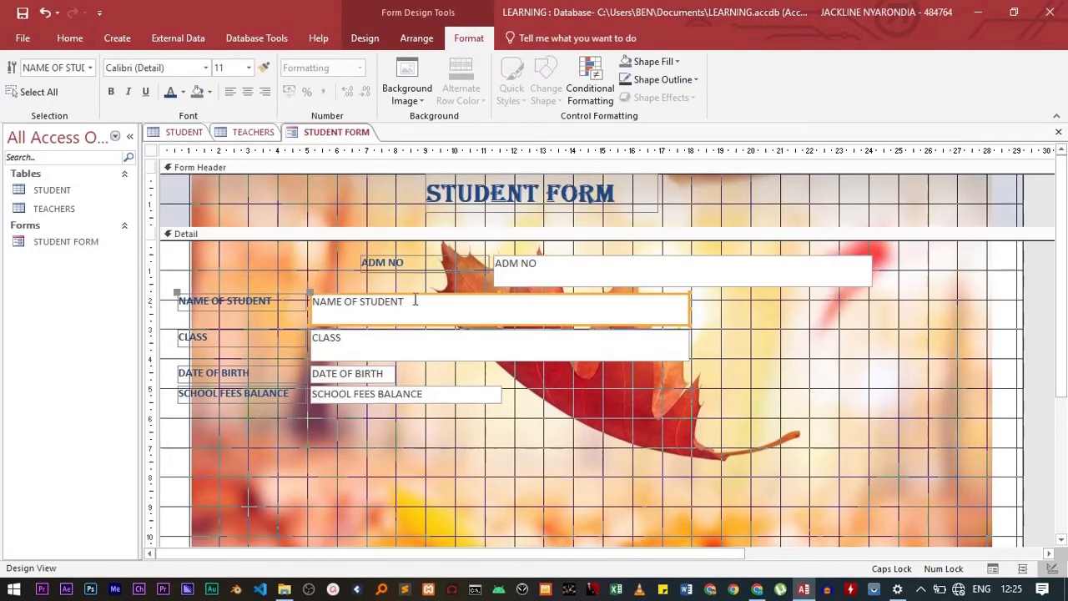
{"action": "left_click_drag", "start_coordinate": [420, 296], "coordinate": [601, 293]}
{"action": "left_click", "coordinate": [528, 338]}
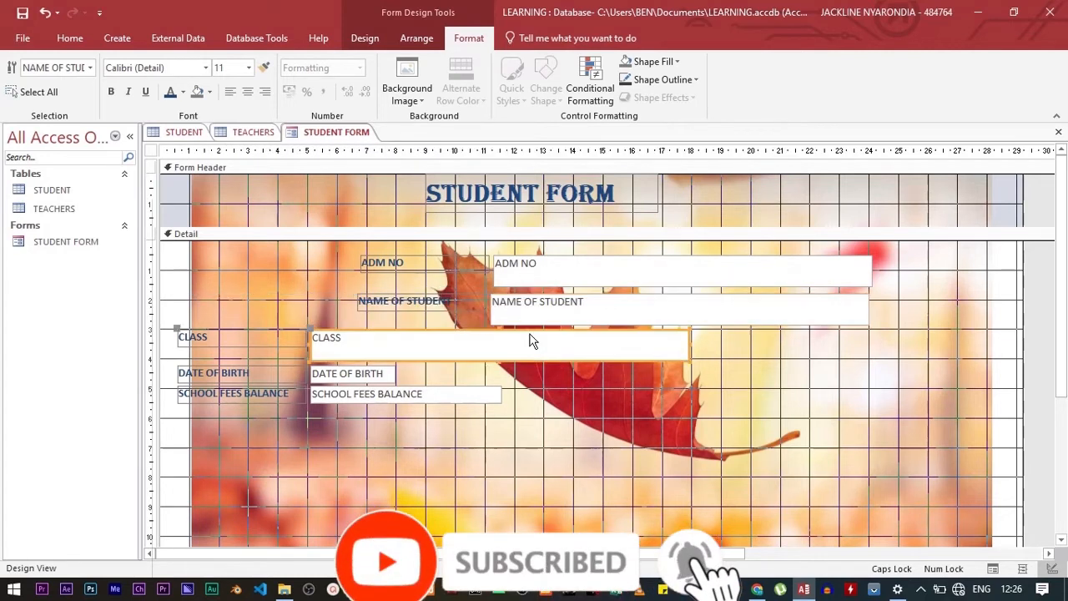
{"action": "left_click_drag", "start_coordinate": [526, 330], "coordinate": [705, 332]}
Move the DATE OF BIRTH and SCHOOL FEES BALANCE fields rightward to line up with the right edge of the CLASS field
{"action": "left_click", "coordinate": [381, 373]}
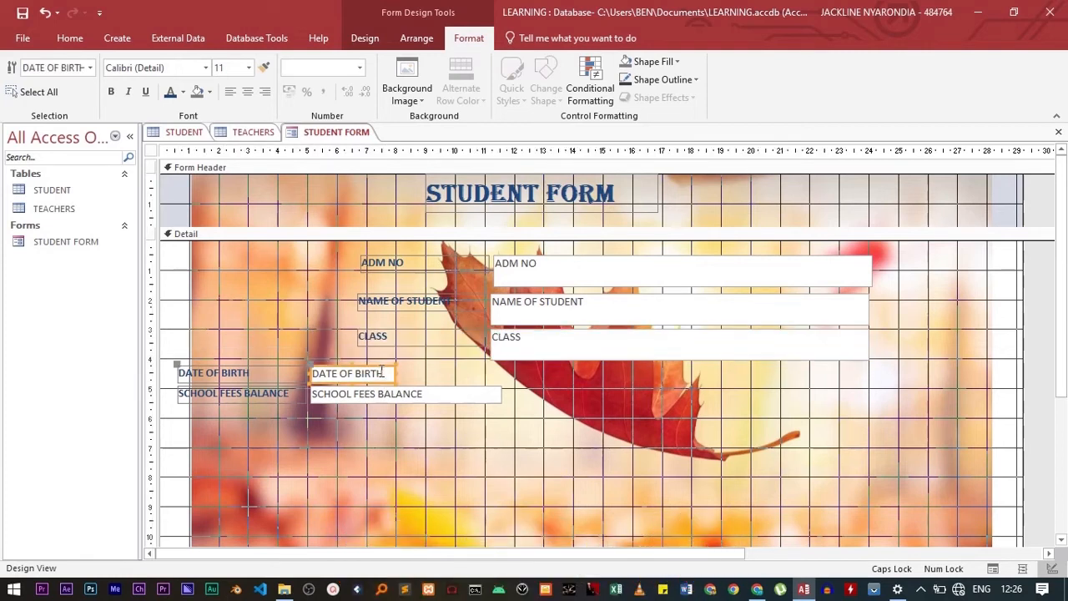
{"action": "left_click_drag", "start_coordinate": [383, 365], "coordinate": [851, 369]}
{"action": "left_click", "coordinate": [443, 394]}
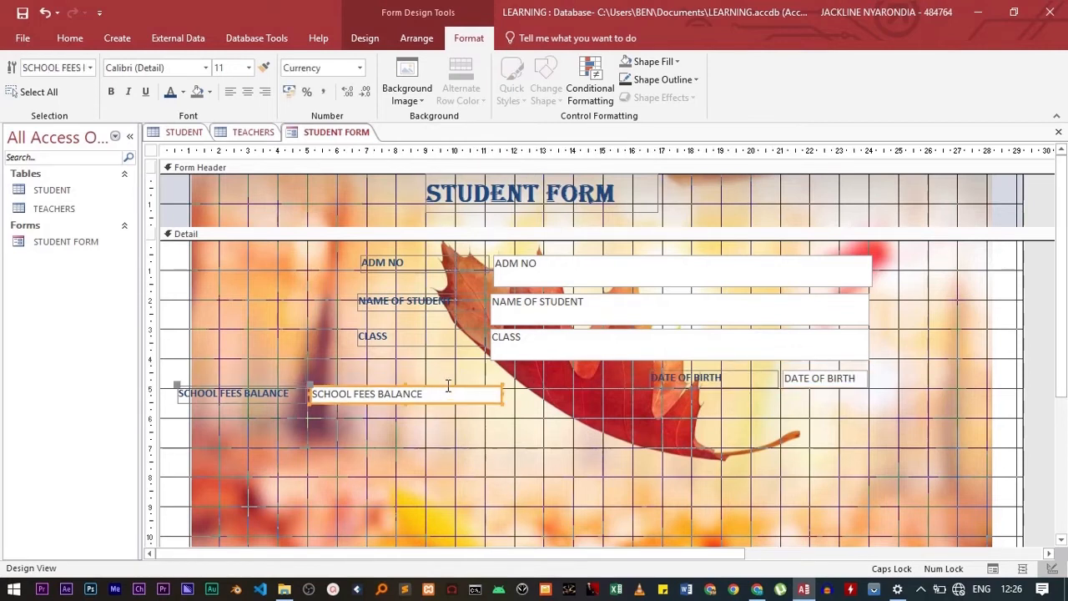
{"action": "left_click_drag", "start_coordinate": [448, 385], "coordinate": [813, 402]}
{"action": "left_click", "coordinate": [467, 403]}
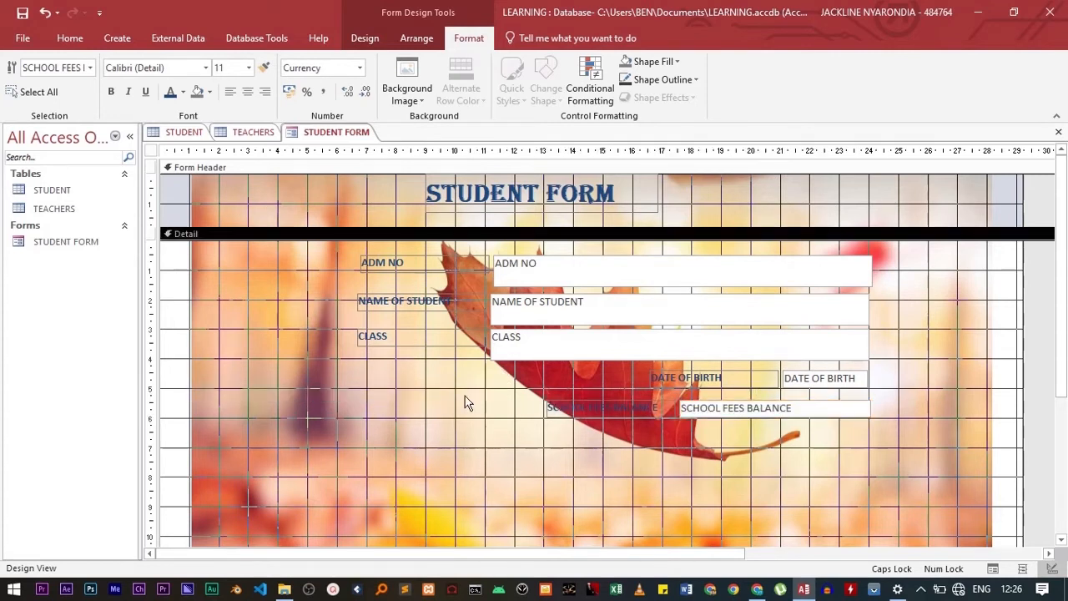
Move the DATE OF BIRTH and SCHOOL FEES BALANCE fields with their labels back leftward, stacking them beneath the CLASS field
{"action": "left_click", "coordinate": [734, 376]}
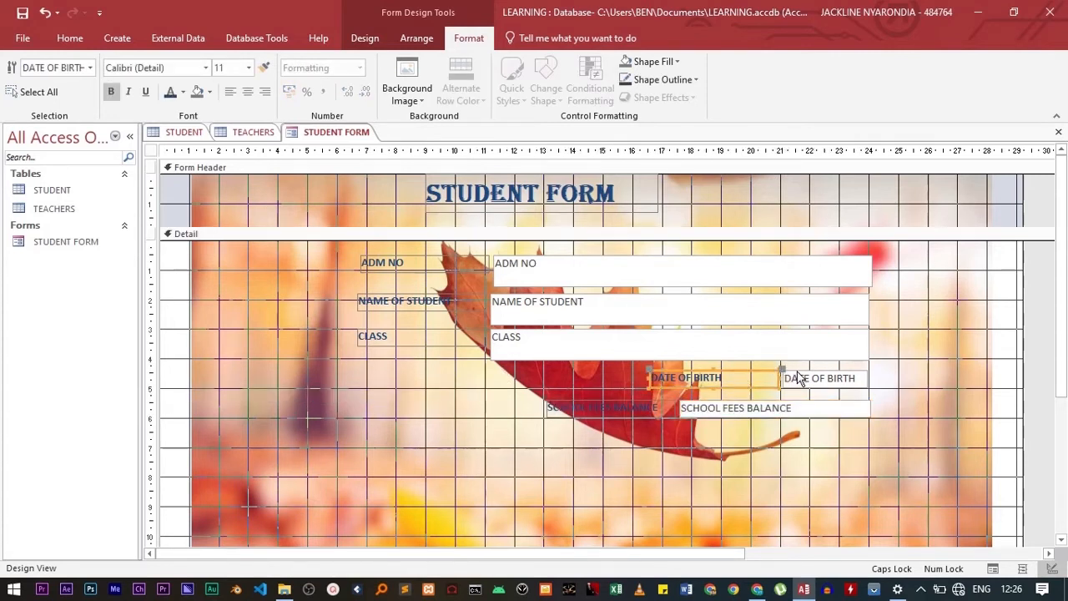
{"action": "left_click", "coordinate": [800, 374]}
{"action": "left_click_drag", "start_coordinate": [808, 371], "coordinate": [529, 373]}
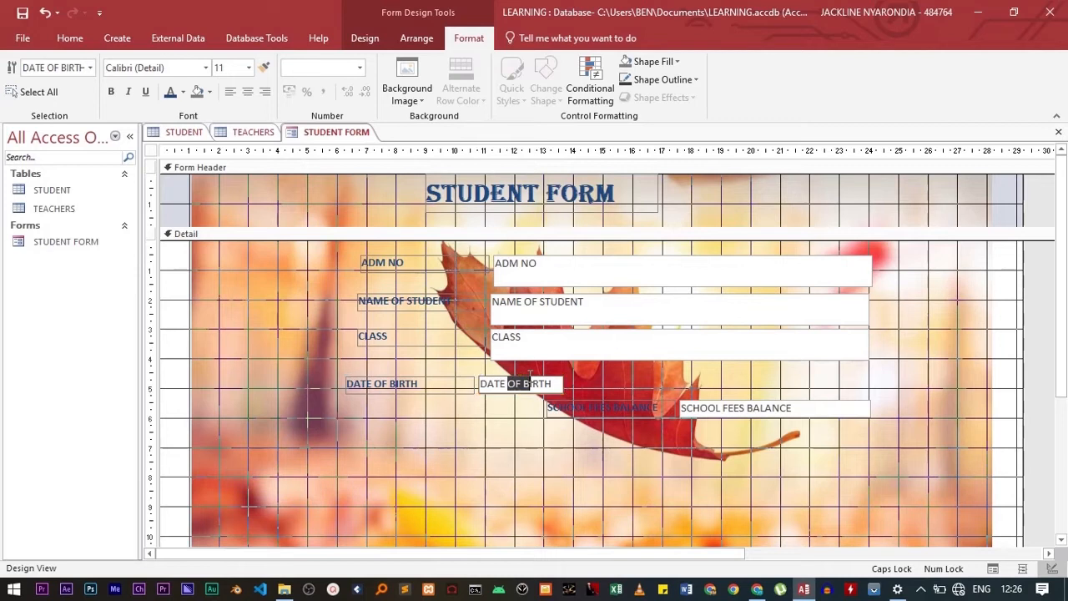
{"action": "left_click", "coordinate": [601, 393]}
{"action": "left_click", "coordinate": [639, 406]}
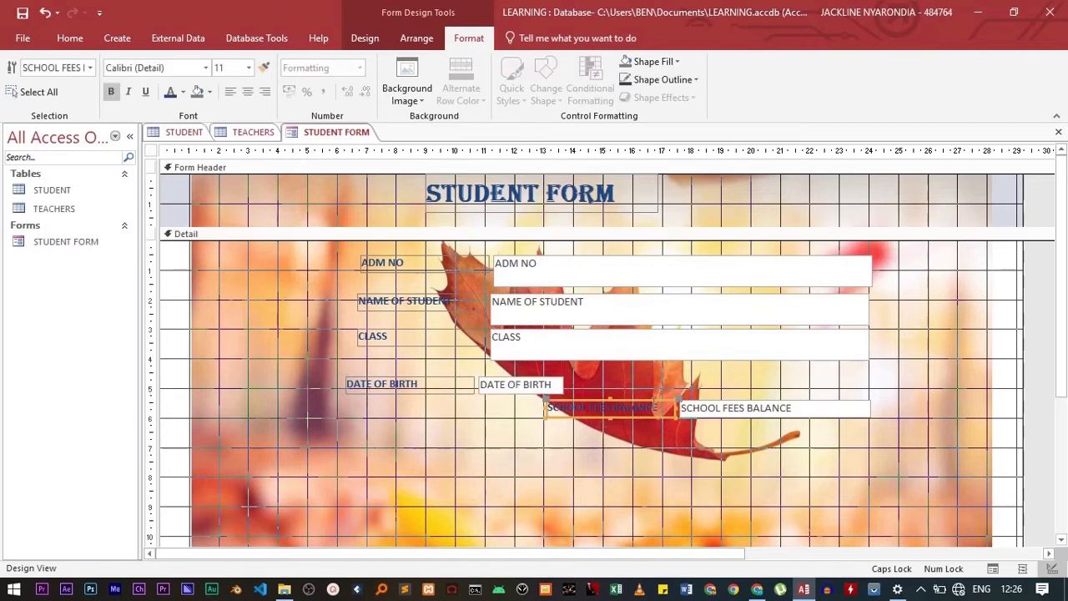
{"action": "left_click_drag", "start_coordinate": [649, 400], "coordinate": [449, 377]}
{"action": "left_click", "coordinate": [424, 380]}
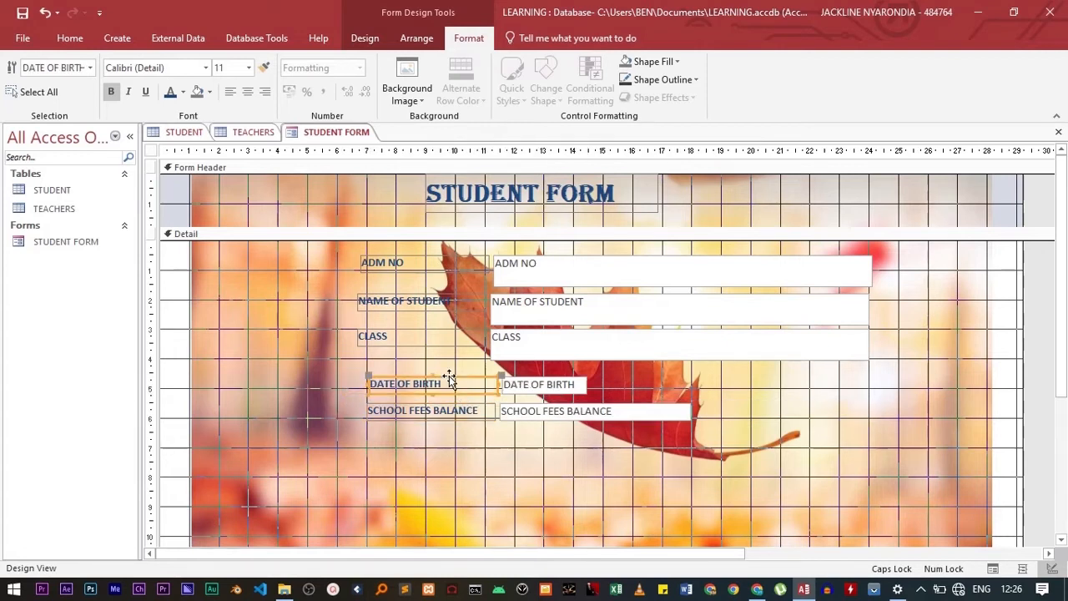
Move the NAME OF STUDENT, ADM NO and CLASS fields slightly rightward to align with the DATE OF BIRTH field, and check the layout in Form View
{"action": "left_click", "coordinate": [416, 343]}
{"action": "left_click", "coordinate": [406, 309]}
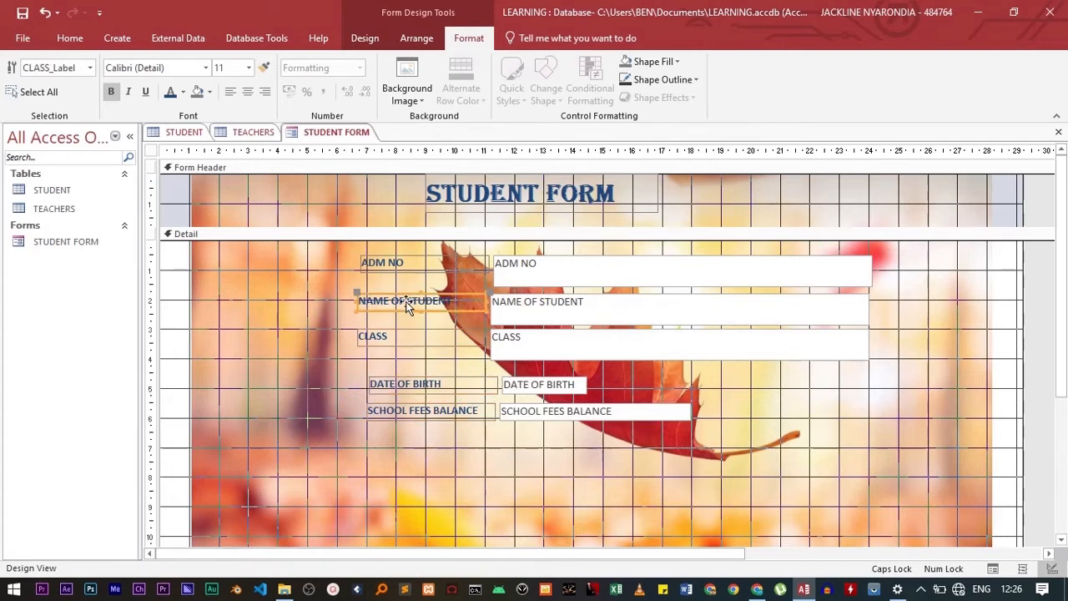
{"action": "left_click_drag", "start_coordinate": [409, 297], "coordinate": [420, 298]}
{"action": "left_click", "coordinate": [412, 260]}
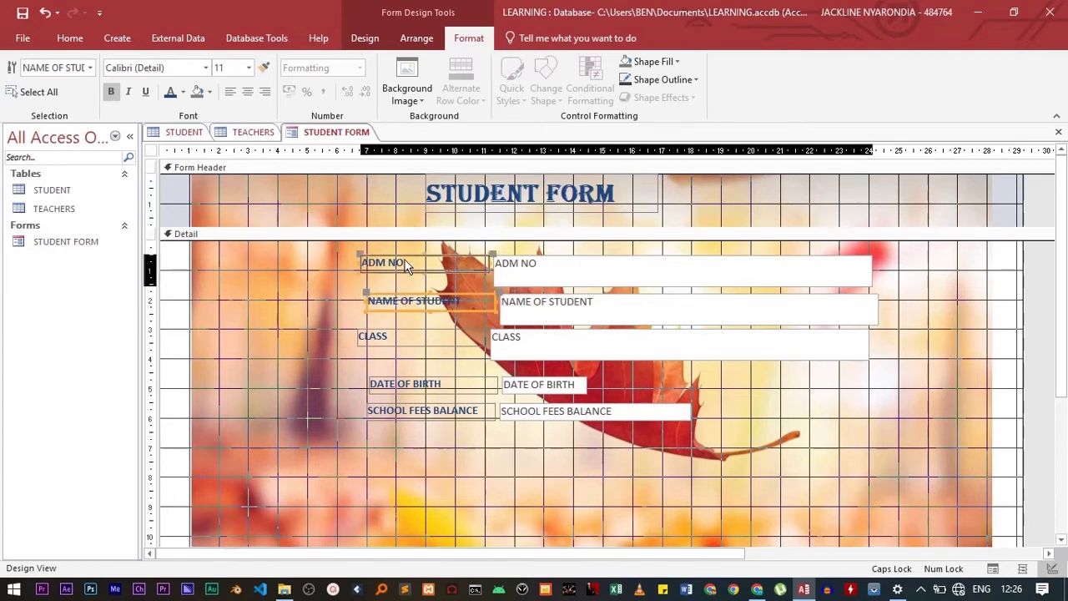
{"action": "left_click_drag", "start_coordinate": [417, 257], "coordinate": [423, 258]}
{"action": "left_click", "coordinate": [416, 329]}
{"action": "left_click_drag", "start_coordinate": [415, 328], "coordinate": [424, 331]}
{"action": "left_click", "coordinate": [442, 453]}
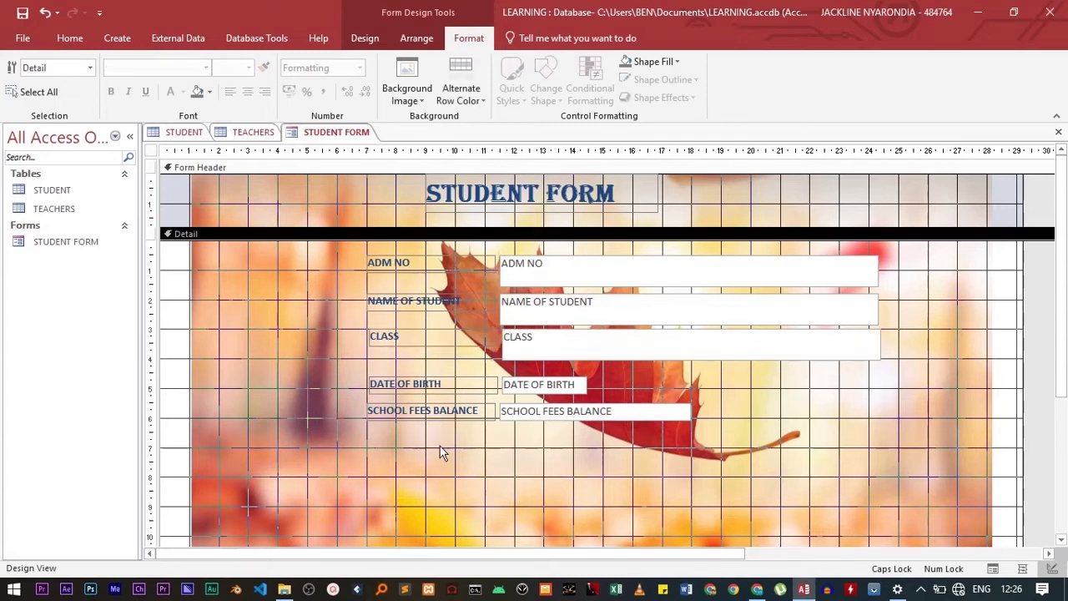
{"action": "left_click", "coordinate": [993, 567]}
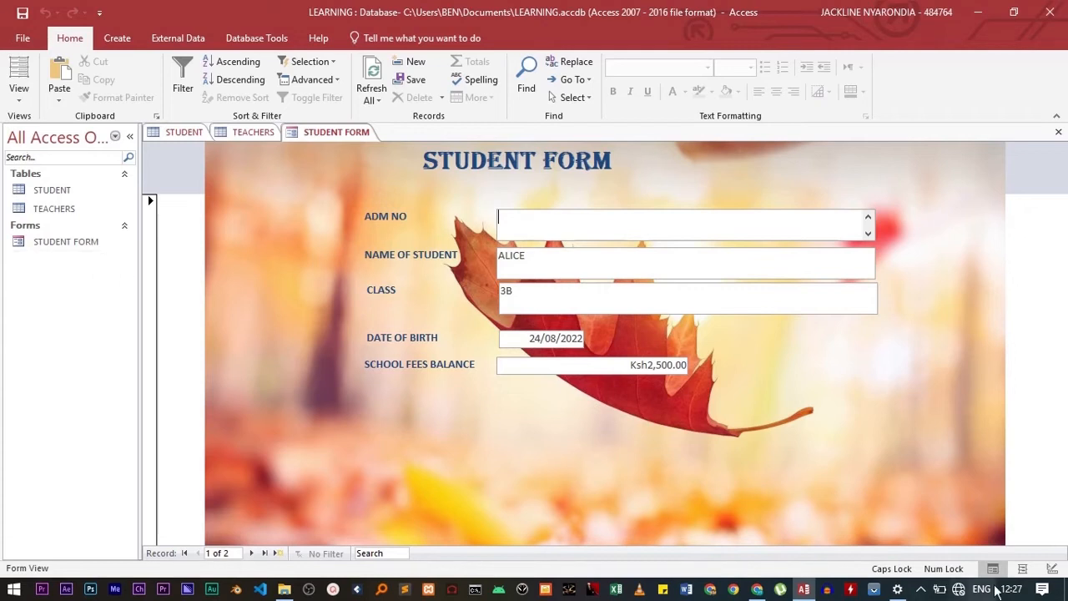
{"action": "left_click", "coordinate": [1050, 568]}
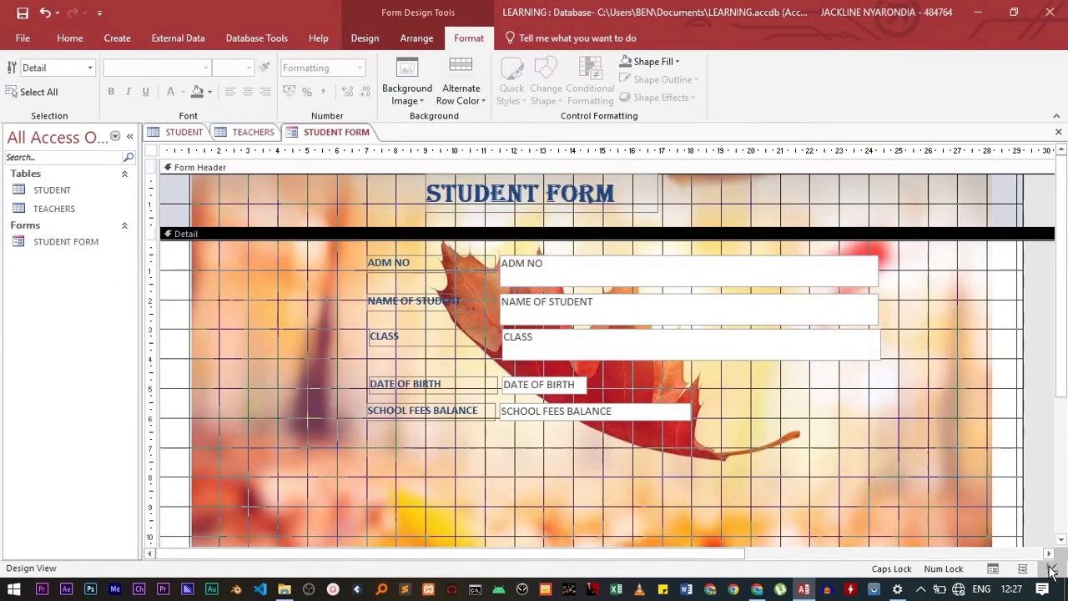
Add a command button below the SCHOOL FEES BALANCE label with the Record Operations action Add New Record, showing the text Add Record
{"action": "left_click", "coordinate": [372, 40]}
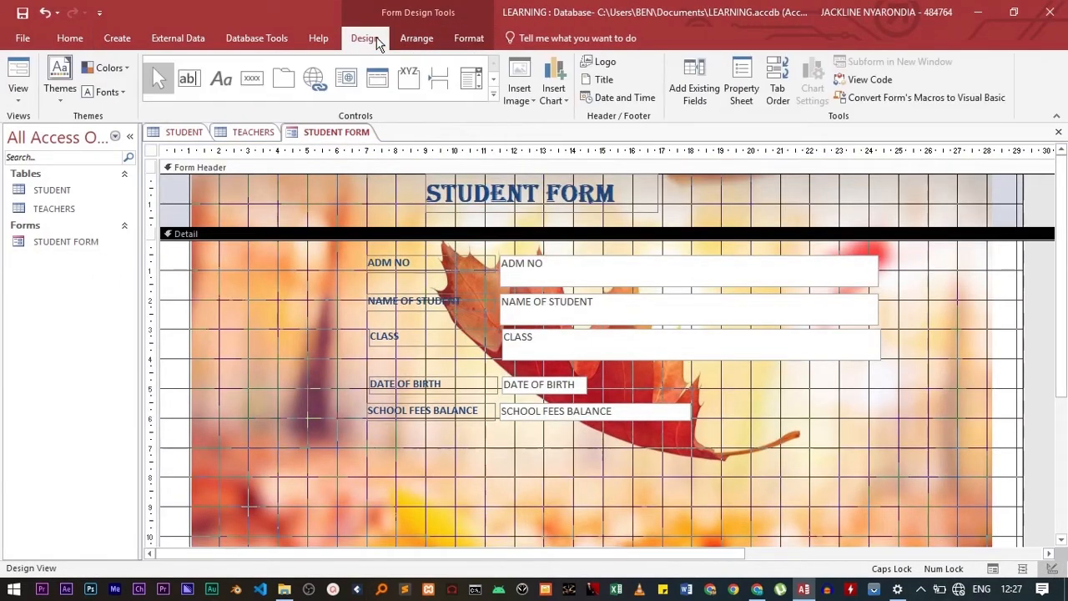
{"action": "left_click", "coordinate": [253, 83]}
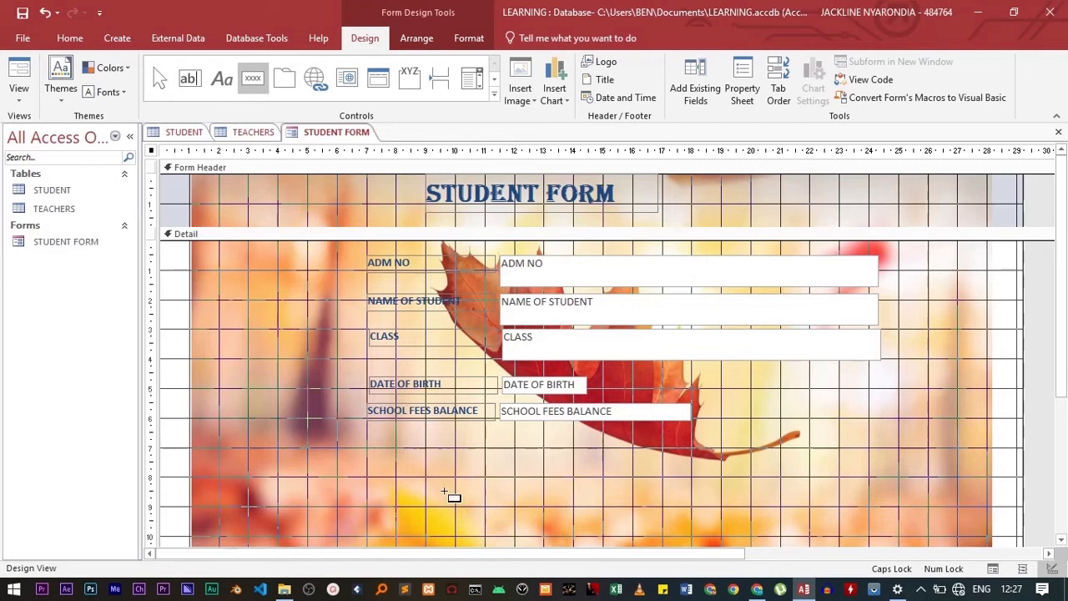
{"action": "left_click", "coordinate": [370, 451]}
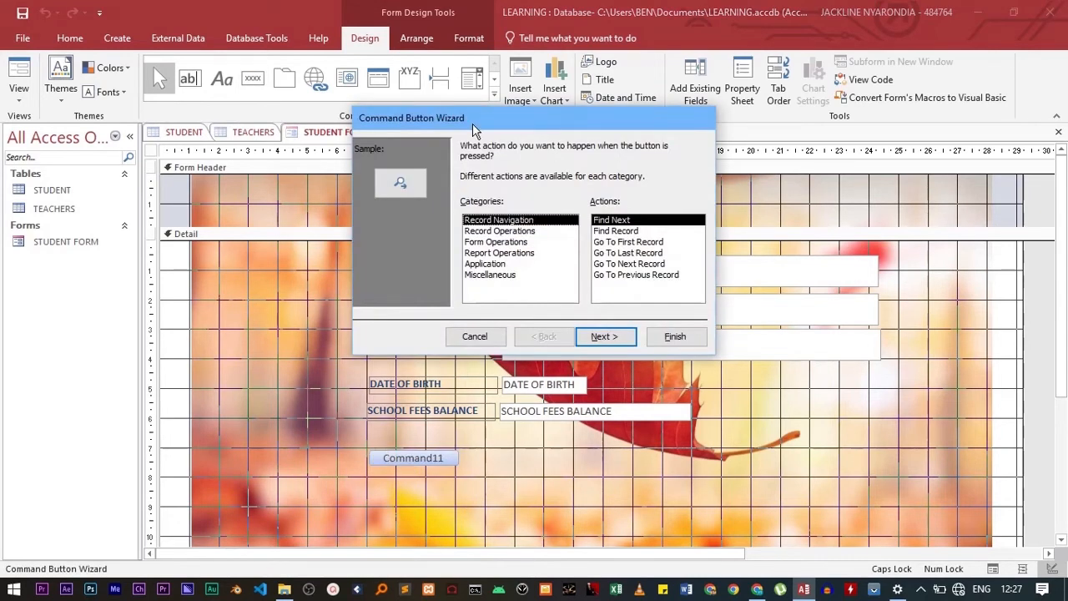
{"action": "left_click_drag", "start_coordinate": [473, 124], "coordinate": [365, 184]}
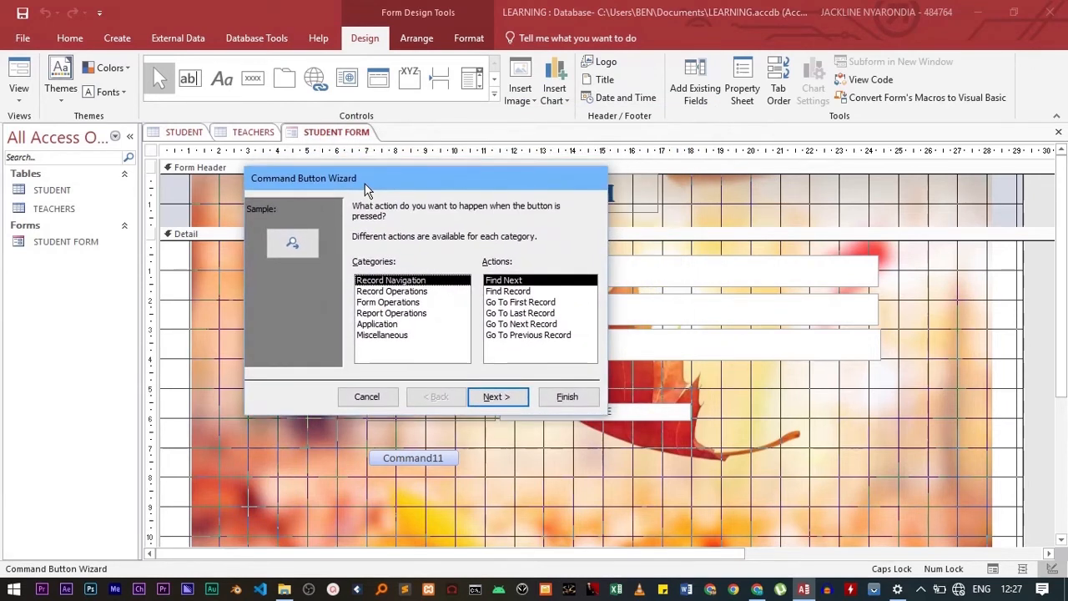
{"action": "left_click", "coordinate": [390, 291]}
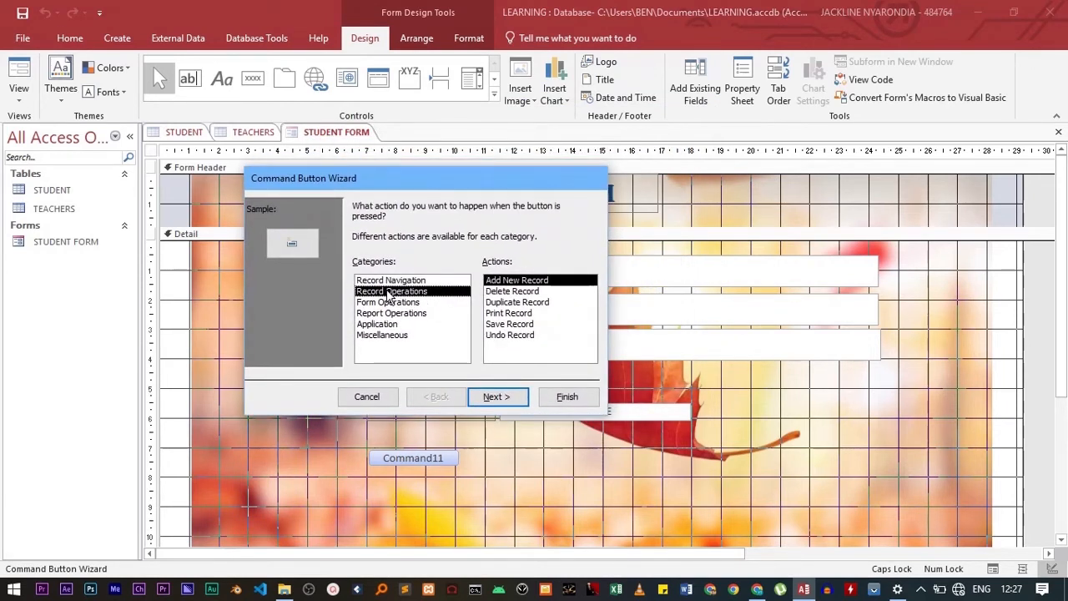
{"action": "left_click", "coordinate": [519, 281]}
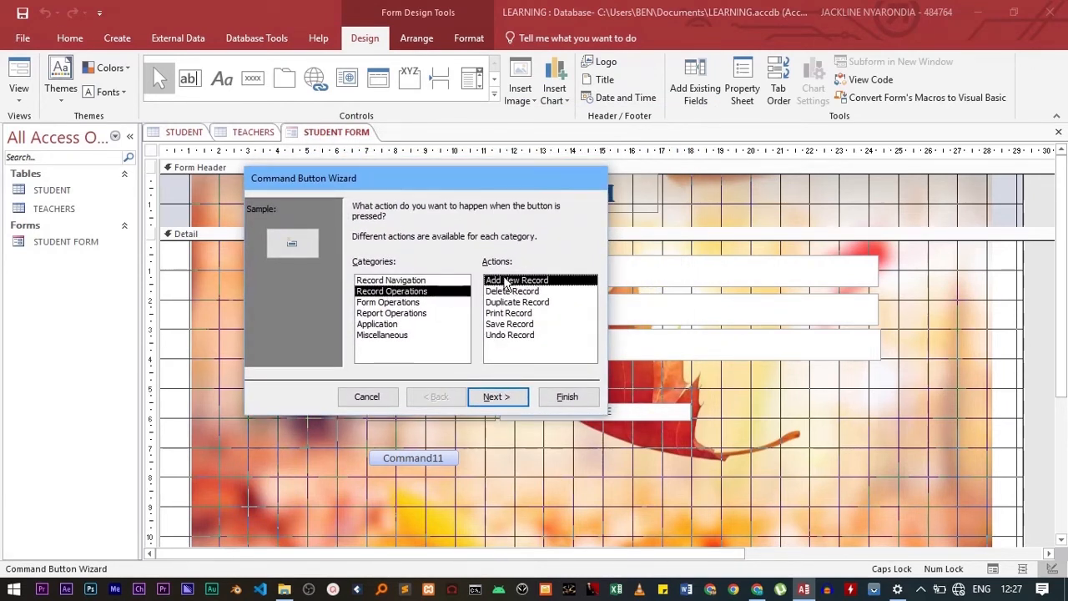
{"action": "left_click", "coordinate": [496, 397]}
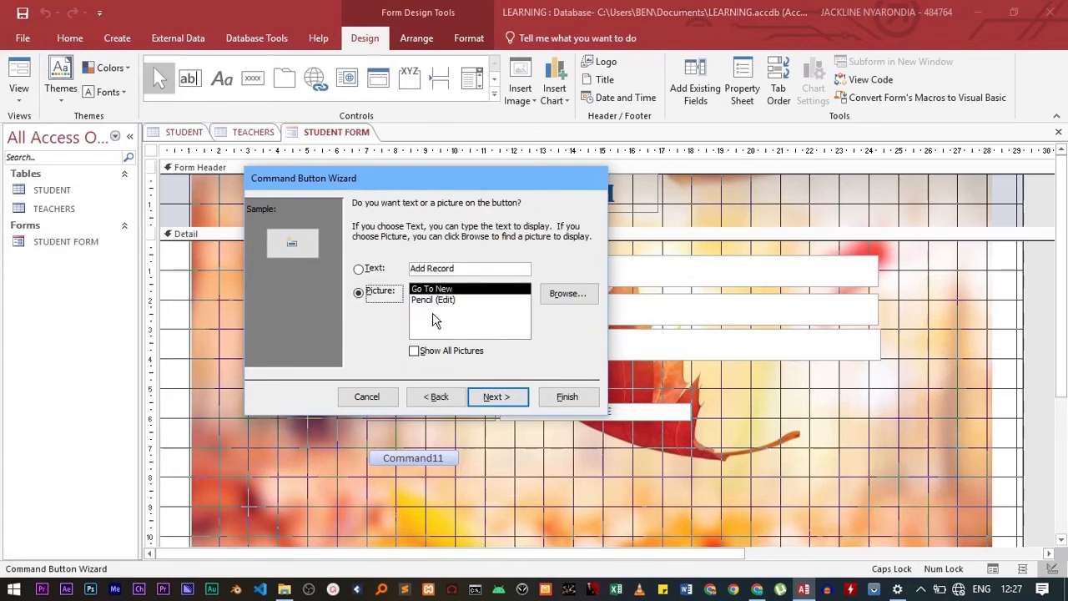
{"action": "left_click", "coordinate": [365, 268]}
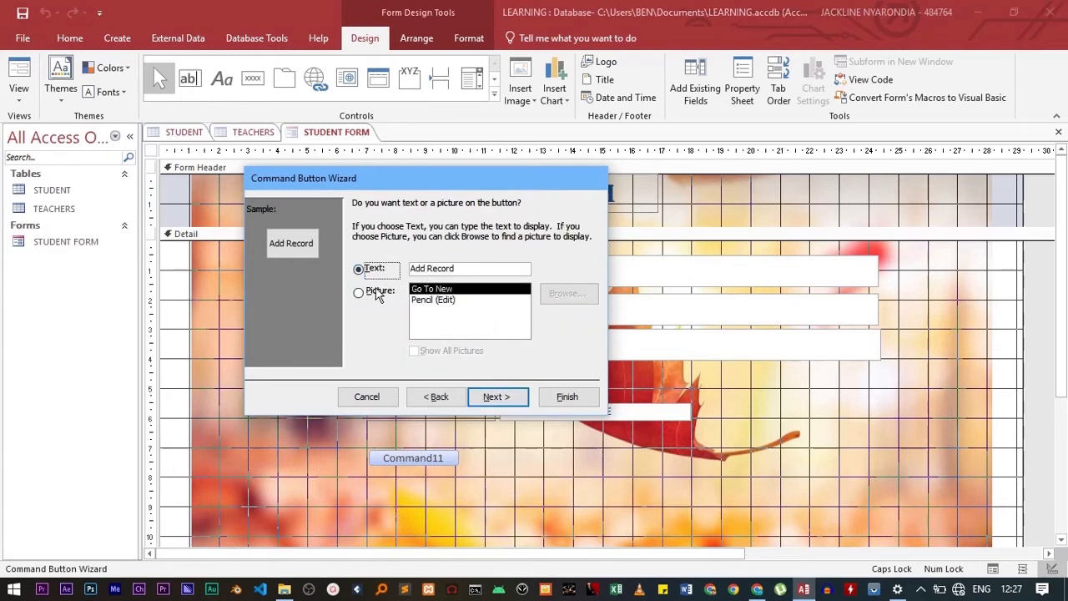
{"action": "left_click", "coordinate": [487, 268]}
{"action": "left_click", "coordinate": [495, 397]}
{"action": "left_click", "coordinate": [567, 397]}
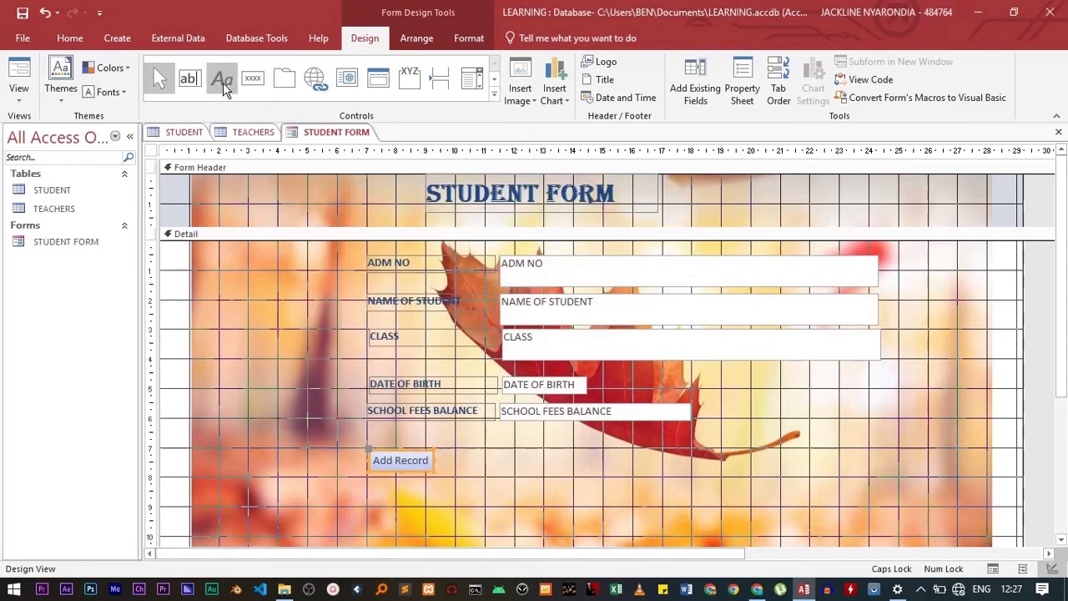
Add a command button beside Add Record with the Record Operations action Delete Record, showing the text Delete Record
{"action": "left_click", "coordinate": [253, 78]}
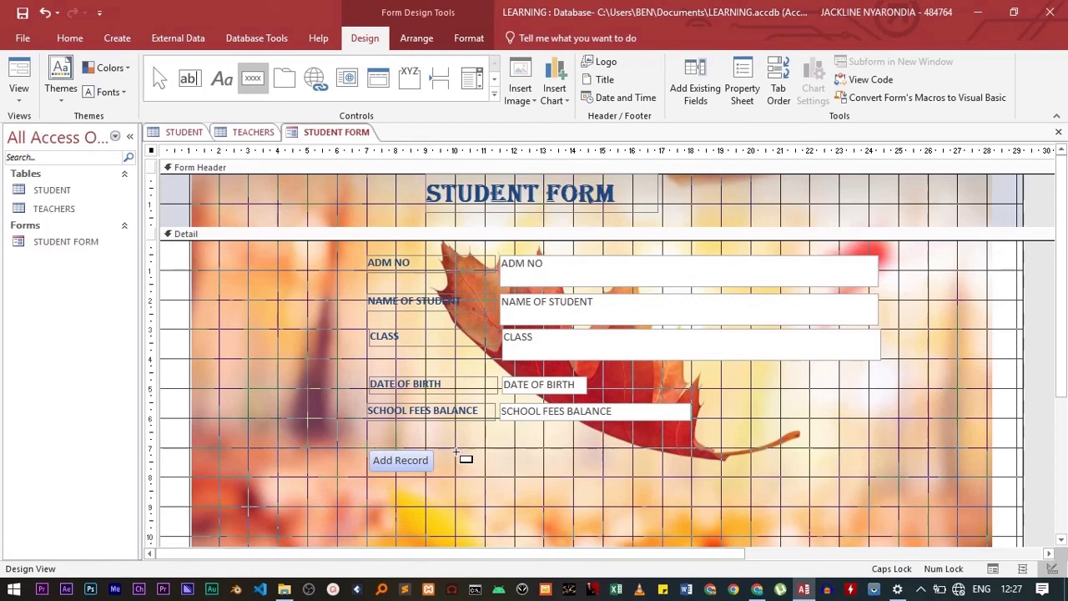
{"action": "left_click", "coordinate": [457, 453]}
{"action": "left_click", "coordinate": [500, 231]}
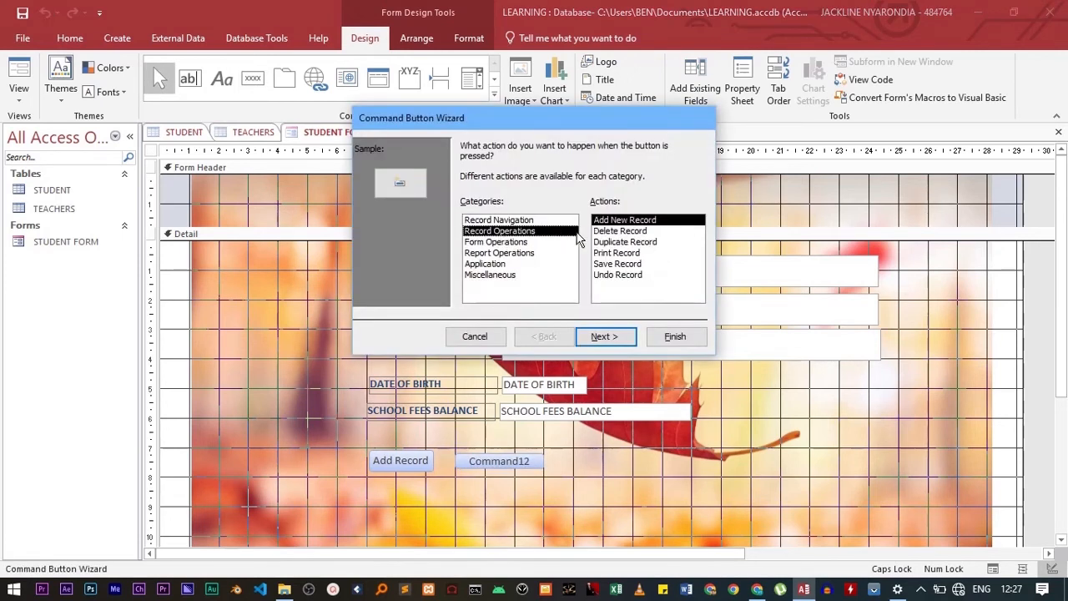
{"action": "left_click", "coordinate": [605, 231]}
{"action": "left_click", "coordinate": [622, 337]}
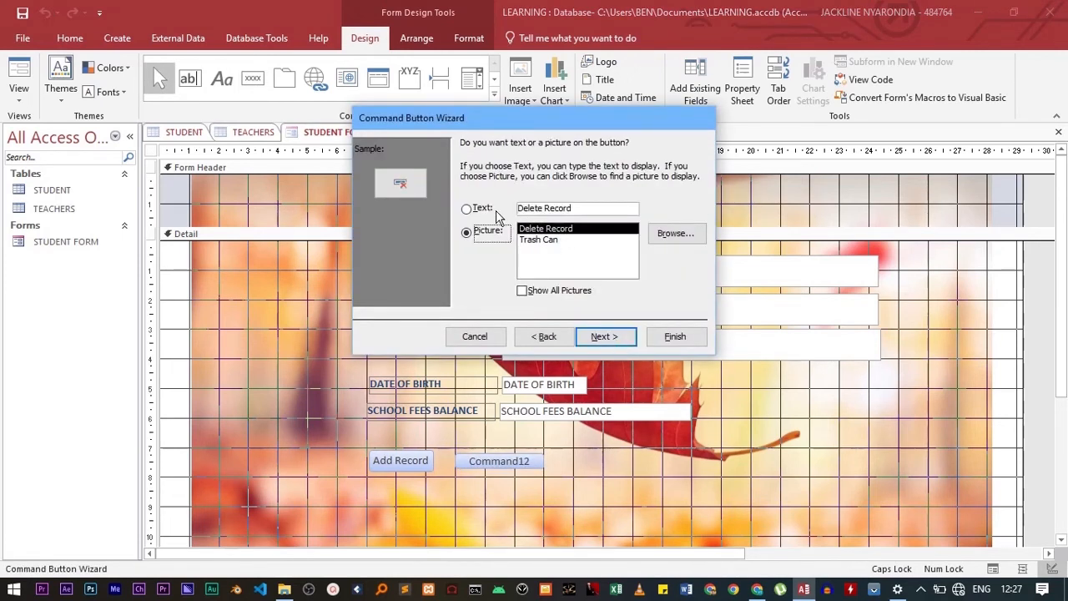
{"action": "left_click", "coordinate": [482, 208]}
{"action": "left_click", "coordinate": [605, 336]}
{"action": "left_click", "coordinate": [675, 337]}
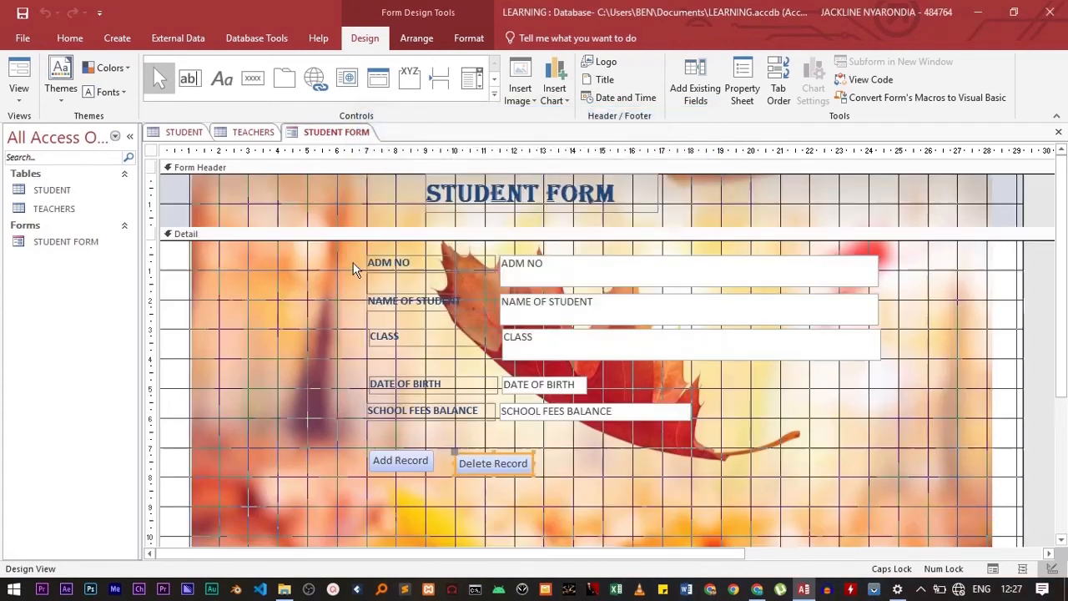
Add a command button beside Delete Record with the Record Operations action Save Record, showing the text Save Record
{"action": "left_click", "coordinate": [253, 78]}
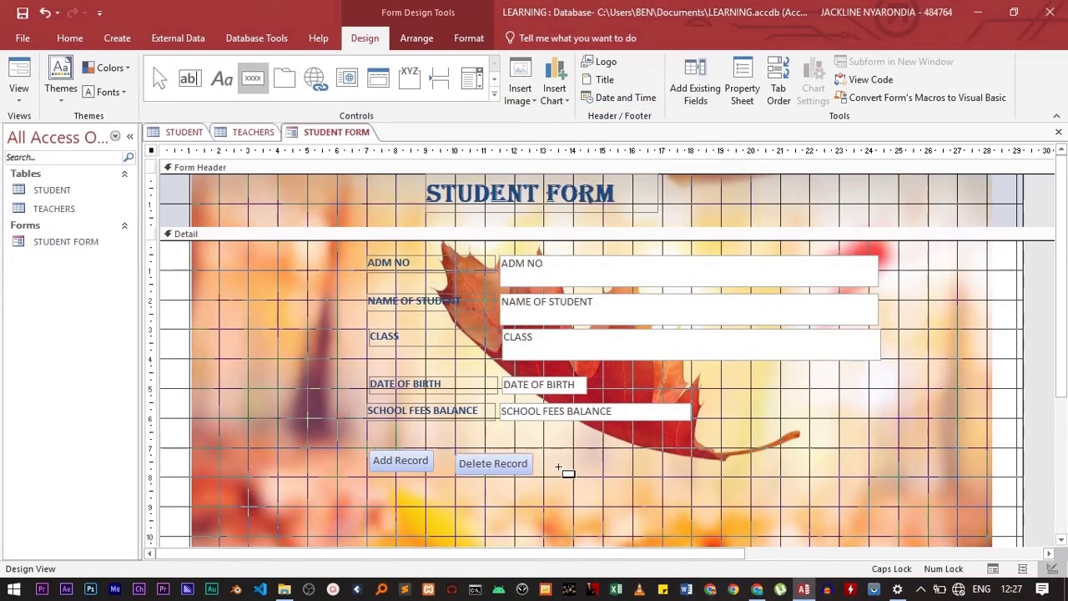
{"action": "left_click", "coordinate": [558, 467]}
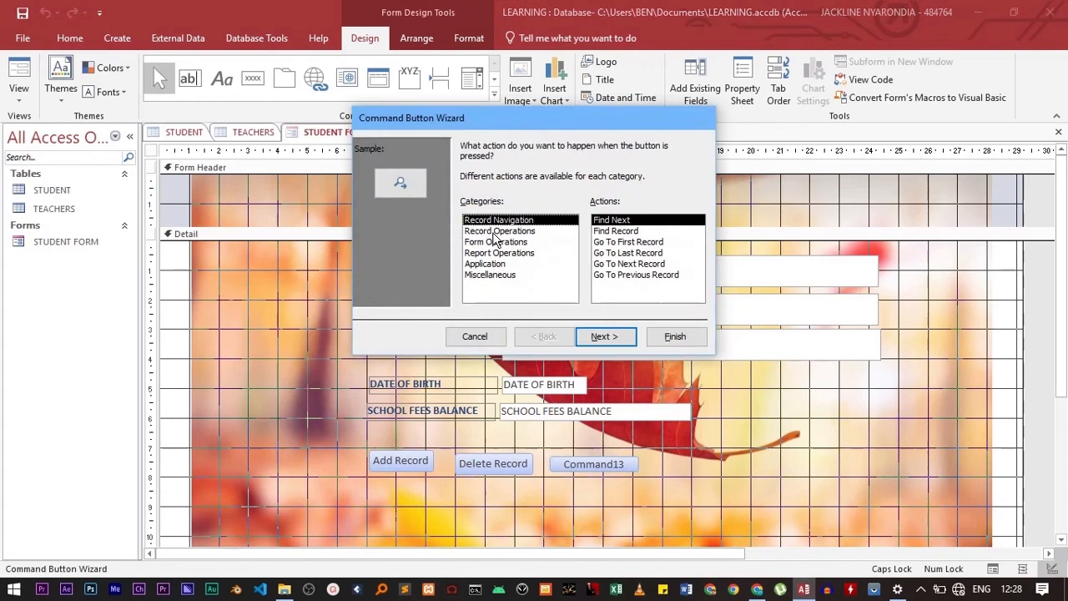
{"action": "left_click", "coordinate": [497, 232]}
{"action": "left_click", "coordinate": [619, 232]}
{"action": "left_click", "coordinate": [621, 242]}
{"action": "left_click", "coordinate": [617, 253]}
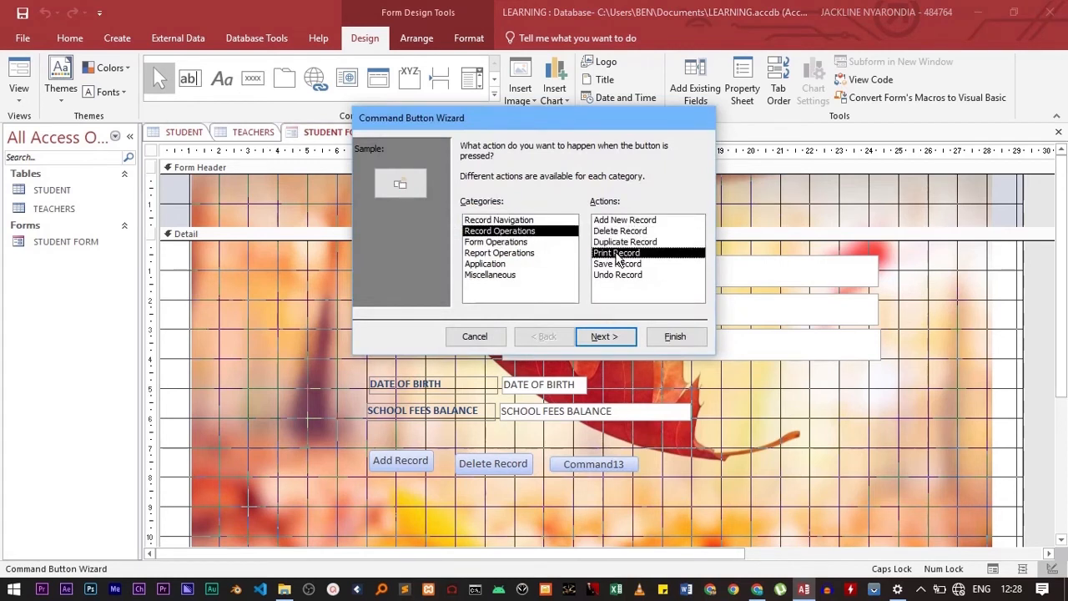
{"action": "left_click", "coordinate": [617, 264]}
{"action": "left_click", "coordinate": [604, 336]}
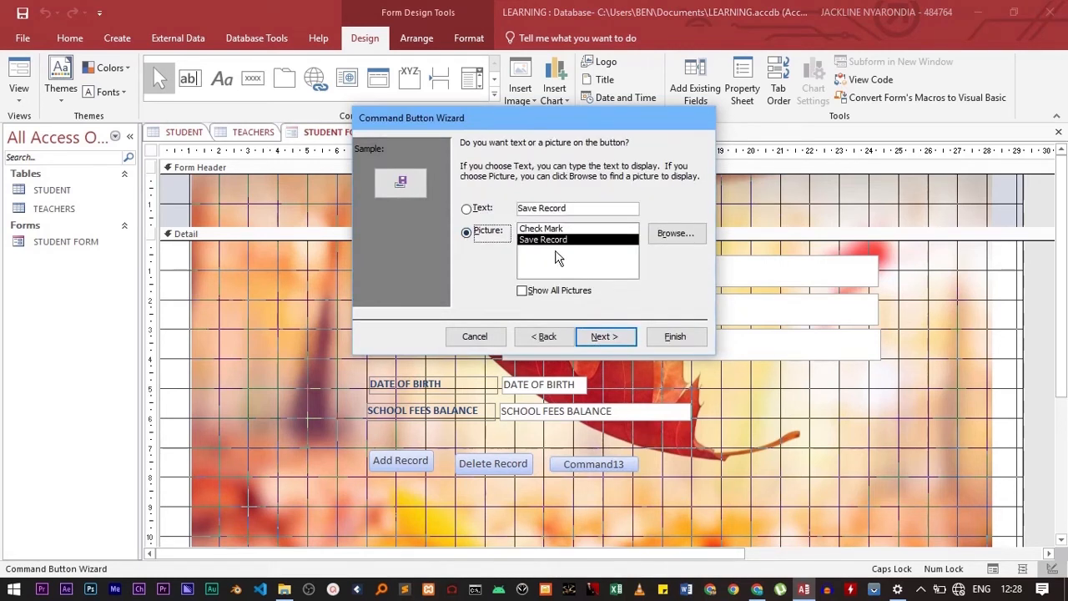
{"action": "left_click", "coordinate": [488, 209]}
{"action": "left_click", "coordinate": [605, 336]}
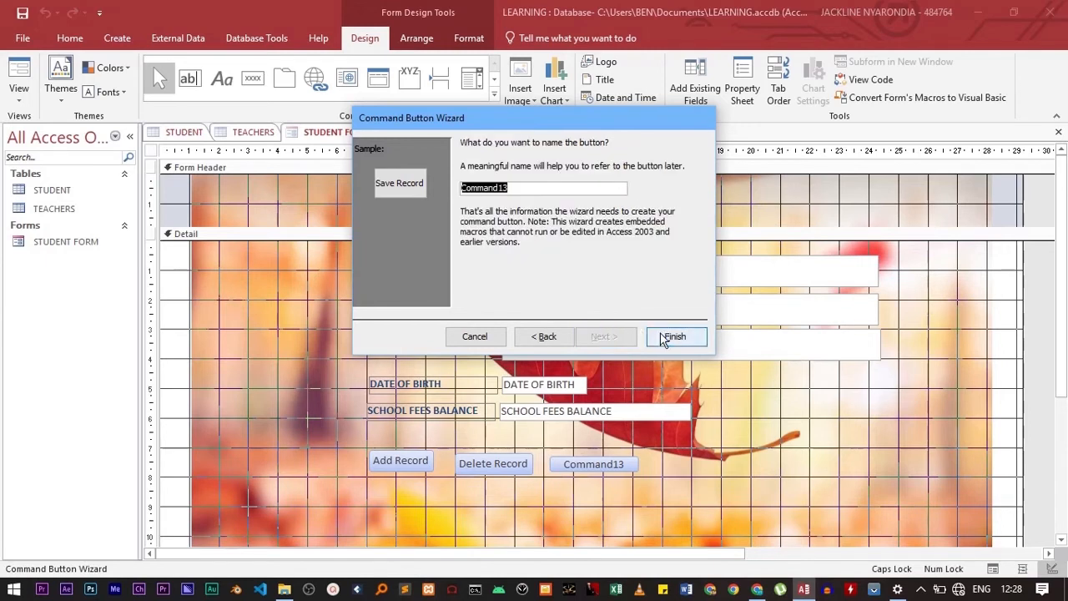
{"action": "left_click", "coordinate": [675, 337]}
Add a command button beside Save Record with the Record Operations action Print Record, showing the text Print Record
{"action": "left_click", "coordinate": [253, 78]}
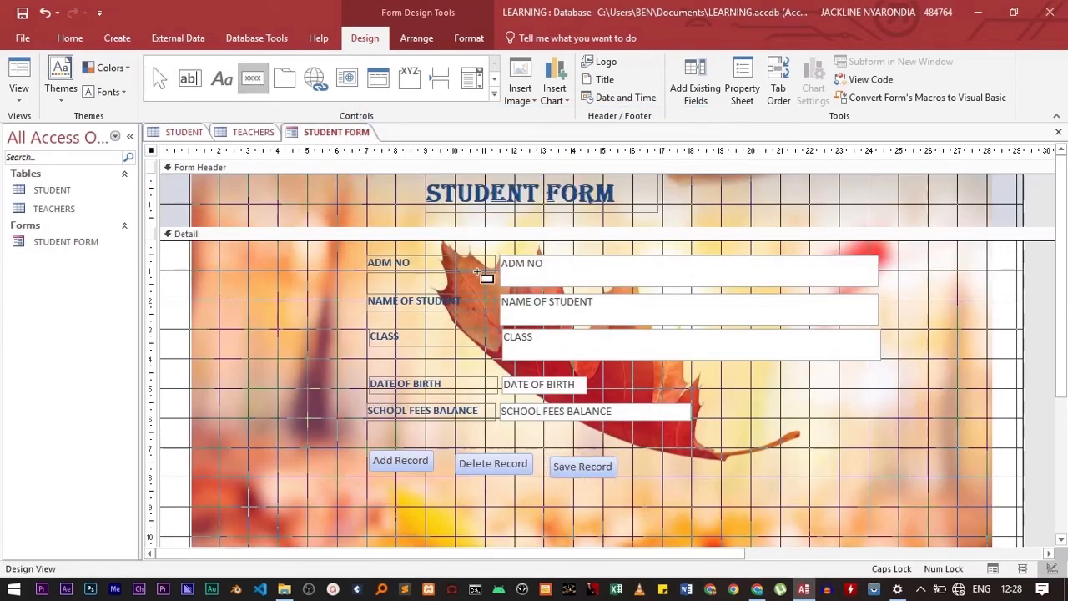
{"action": "left_click", "coordinate": [651, 458]}
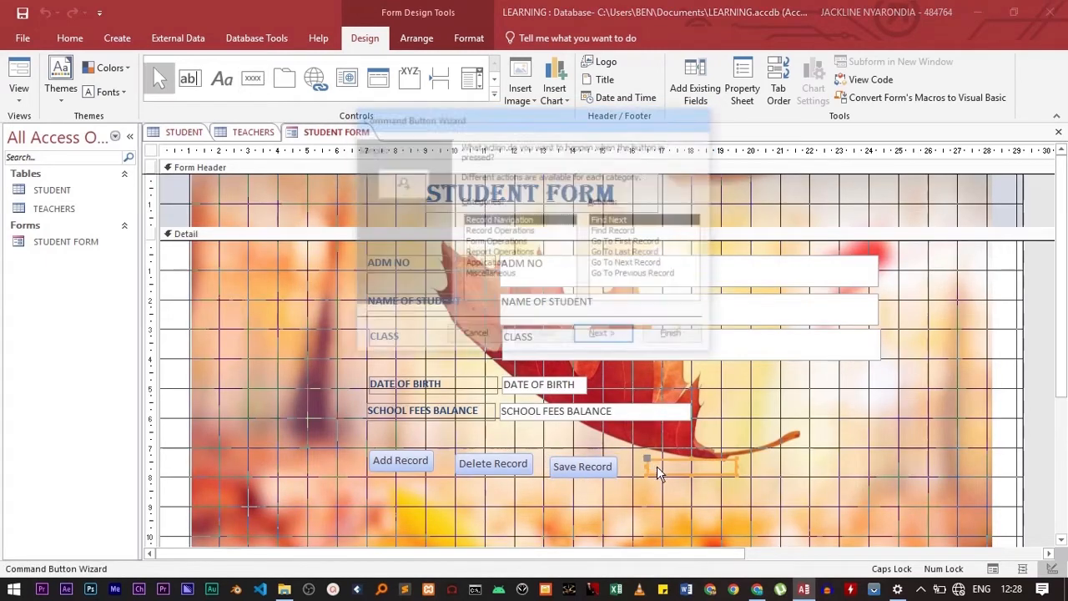
{"action": "left_click", "coordinate": [494, 231]}
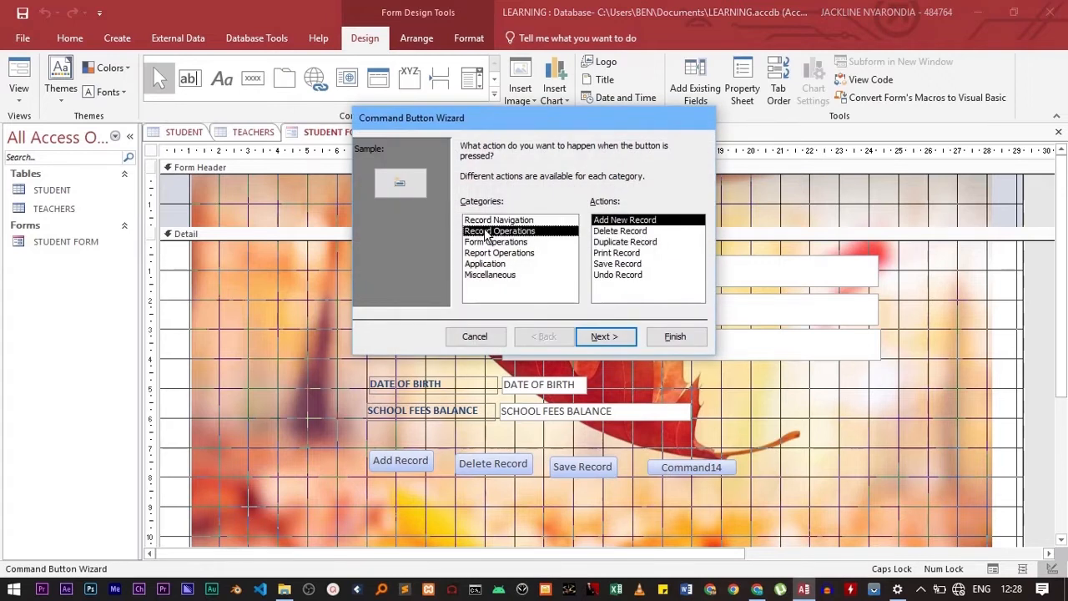
{"action": "left_click", "coordinate": [617, 255]}
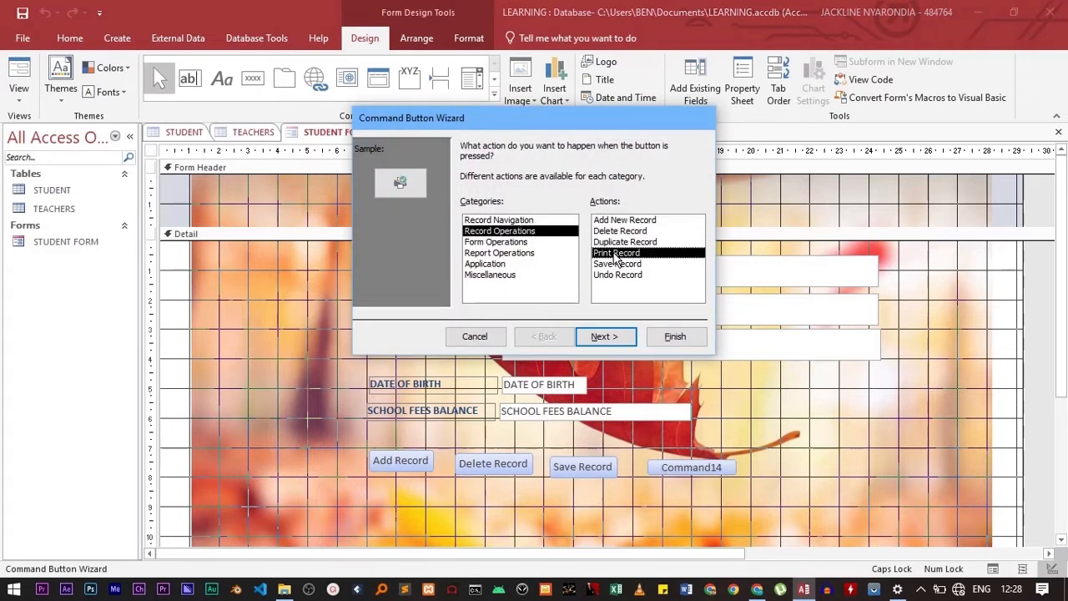
{"action": "left_click", "coordinate": [604, 337]}
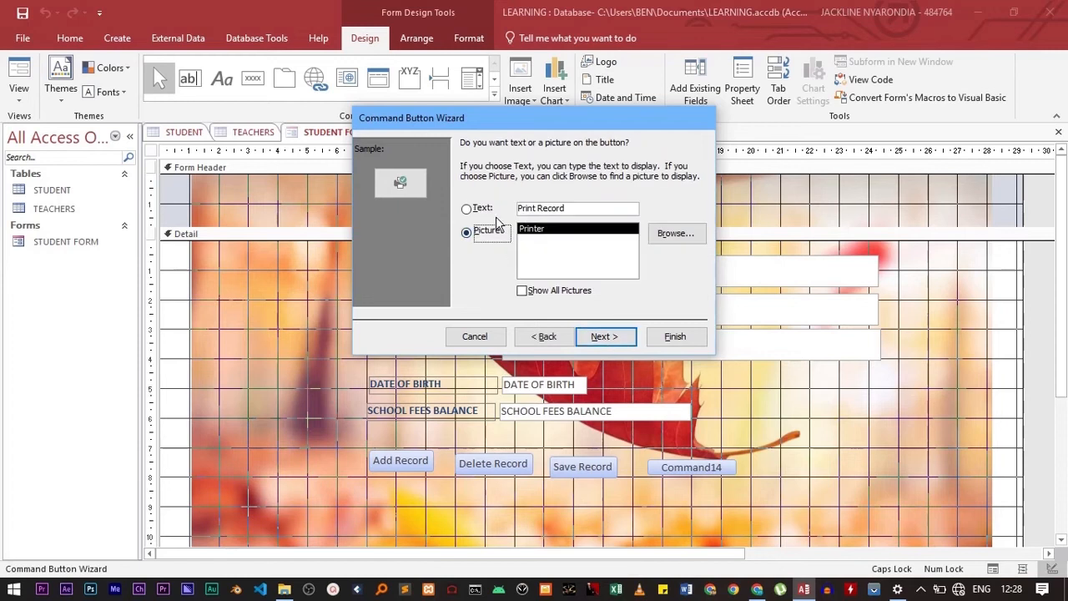
{"action": "left_click", "coordinate": [467, 206]}
{"action": "left_click", "coordinate": [607, 335]}
{"action": "left_click", "coordinate": [675, 336]}
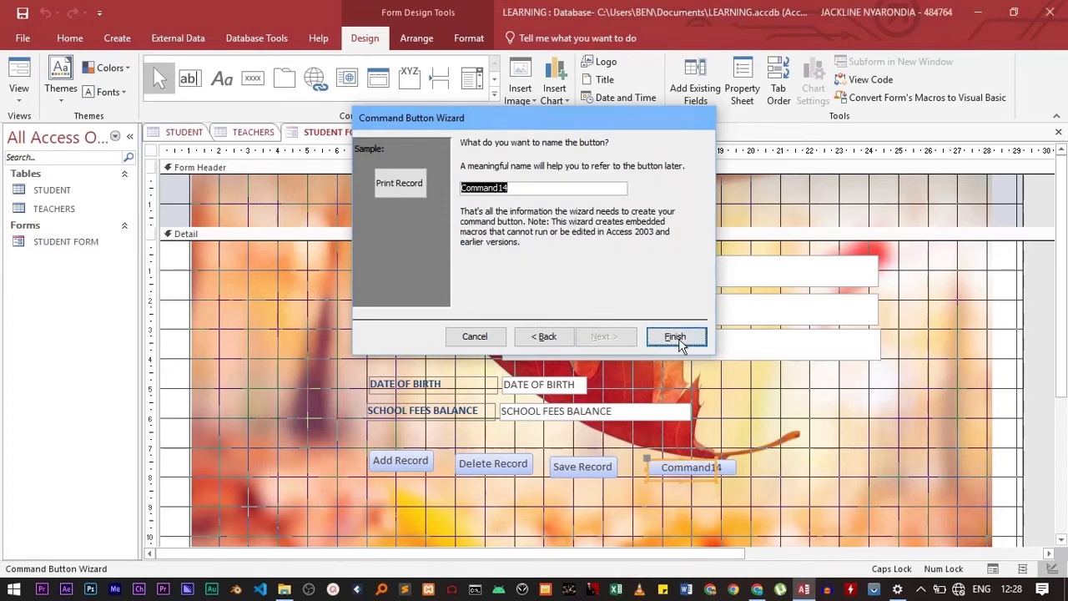
Add a command button near the form's lower right corner with the Form Operations action Close Form, showing the text Close Form
{"action": "left_click", "coordinate": [255, 78]}
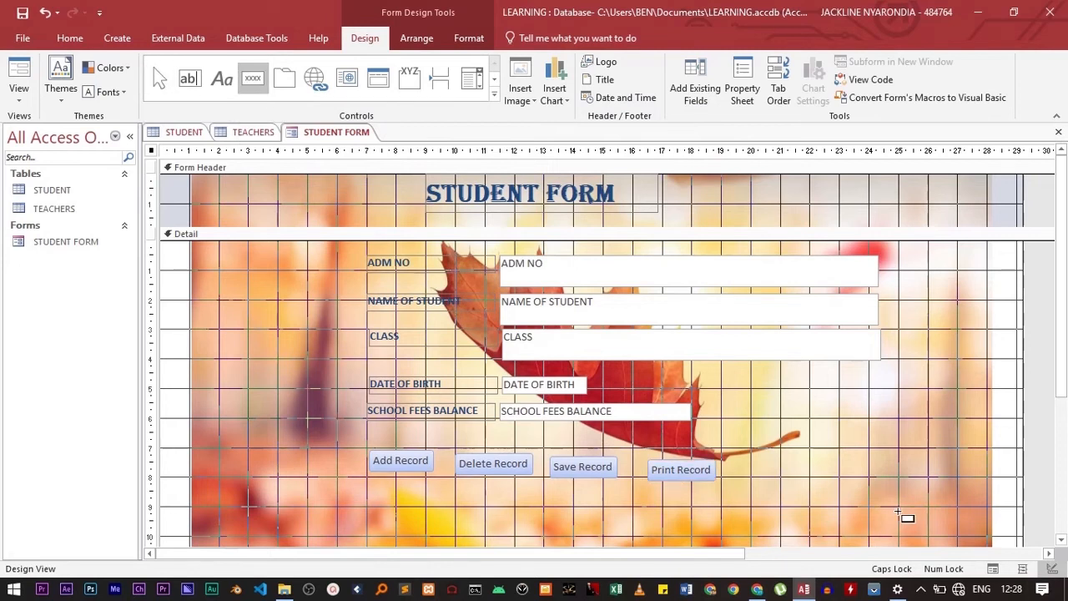
{"action": "left_click", "coordinate": [903, 513]}
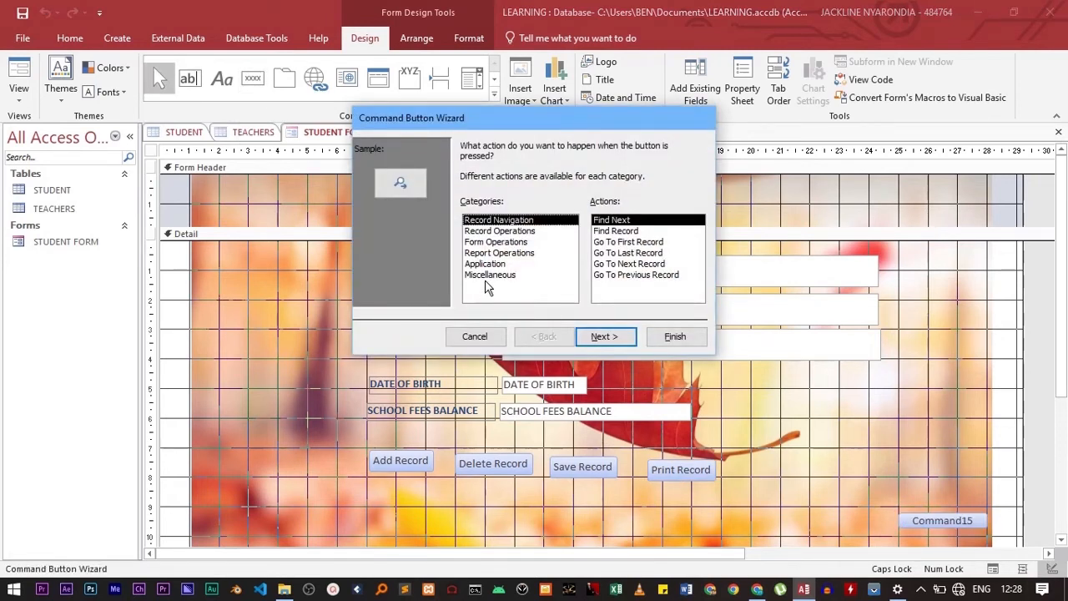
{"action": "left_click", "coordinate": [501, 242]}
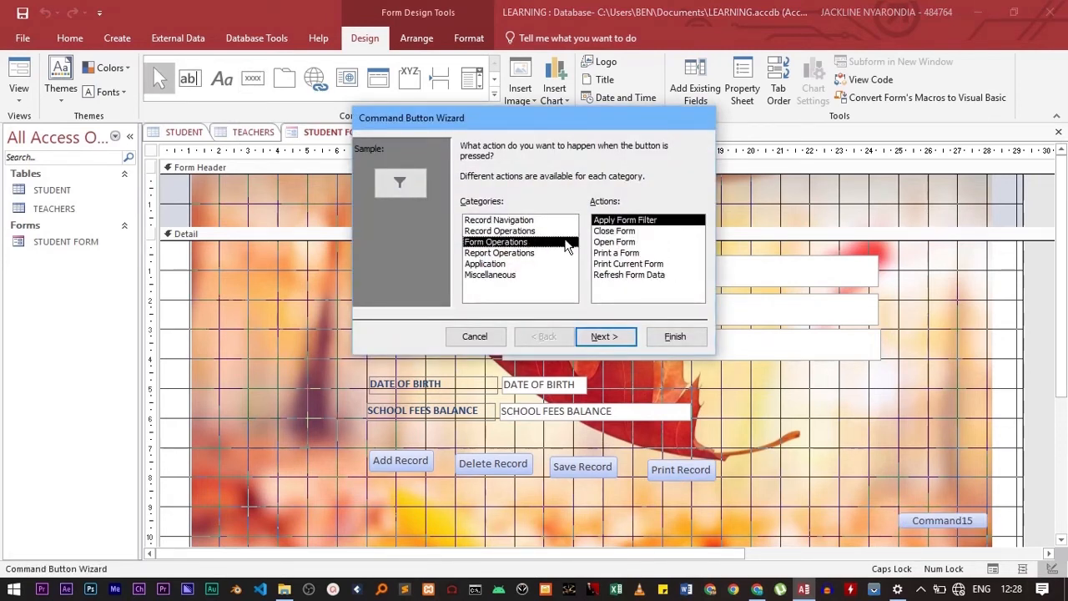
{"action": "left_click", "coordinate": [615, 231]}
{"action": "left_click", "coordinate": [623, 340]}
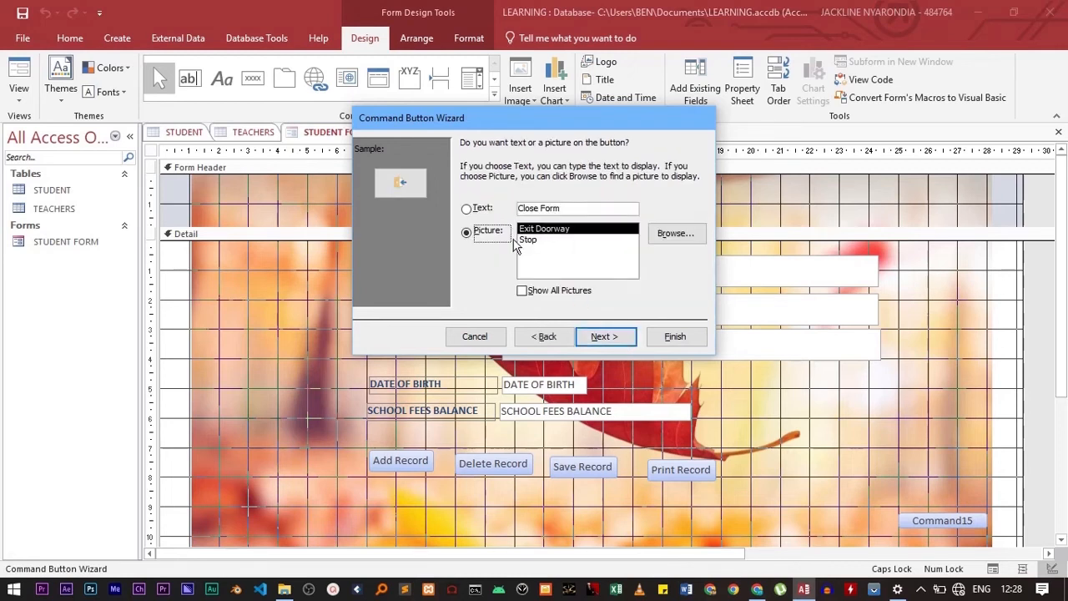
{"action": "left_click", "coordinate": [466, 209]}
{"action": "left_click", "coordinate": [623, 340]}
{"action": "left_click", "coordinate": [675, 337]}
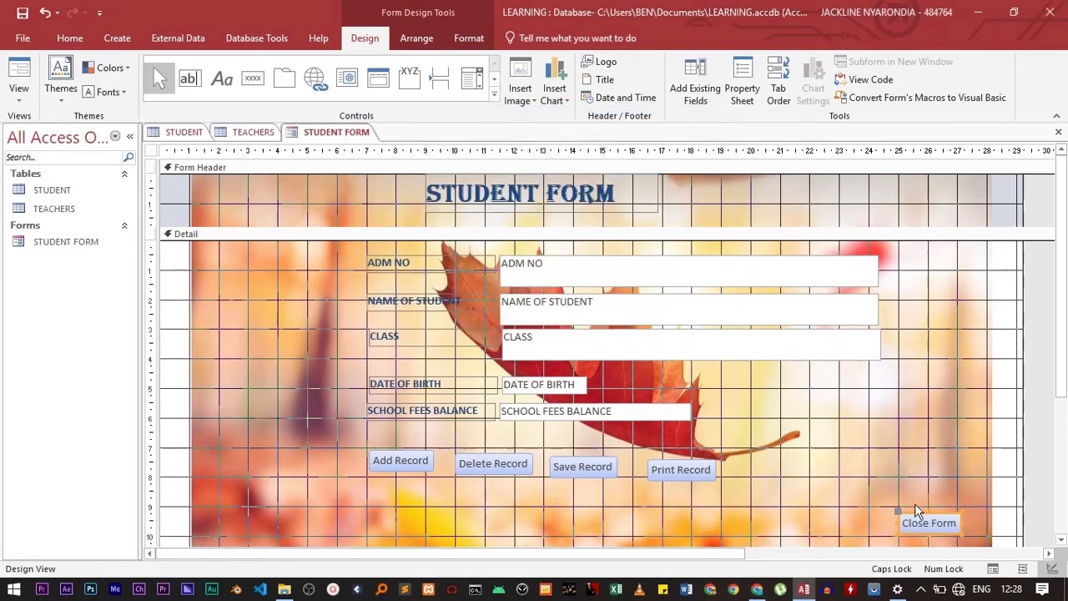
{"action": "left_click", "coordinate": [951, 519]}
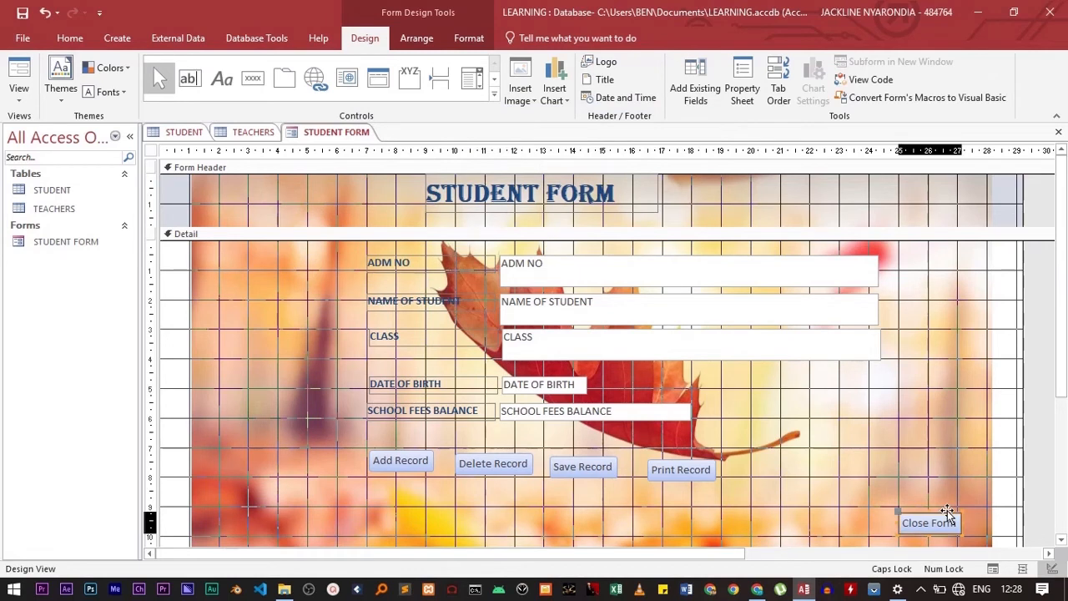
Nudge the Close Form button slightly closer to the form's lower right corner and open the form in Form View
{"action": "left_click_drag", "start_coordinate": [951, 518], "coordinate": [951, 519]}
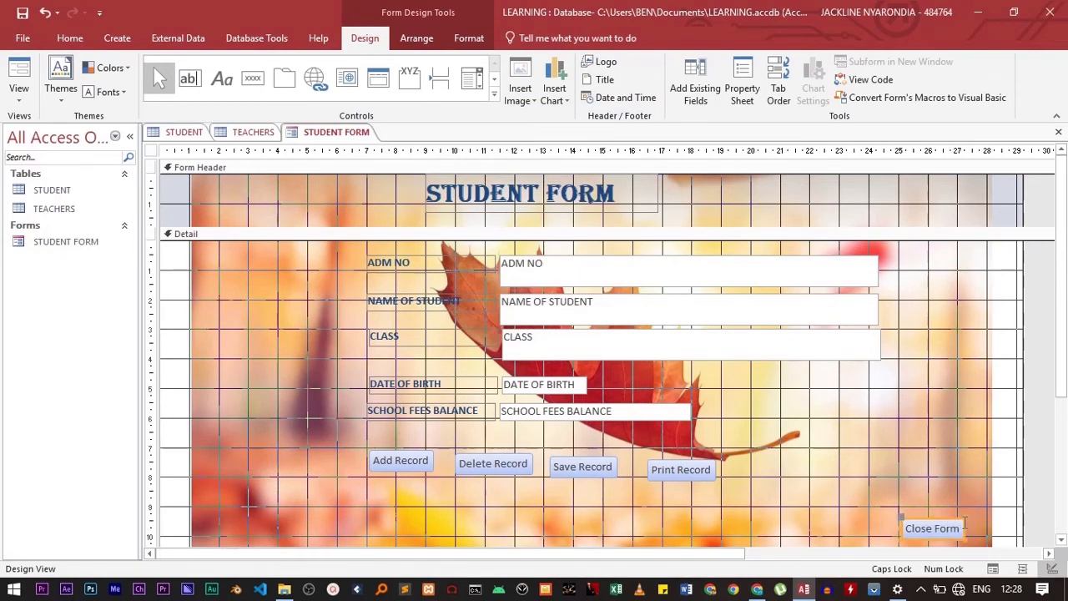
{"action": "left_click", "coordinate": [993, 569]}
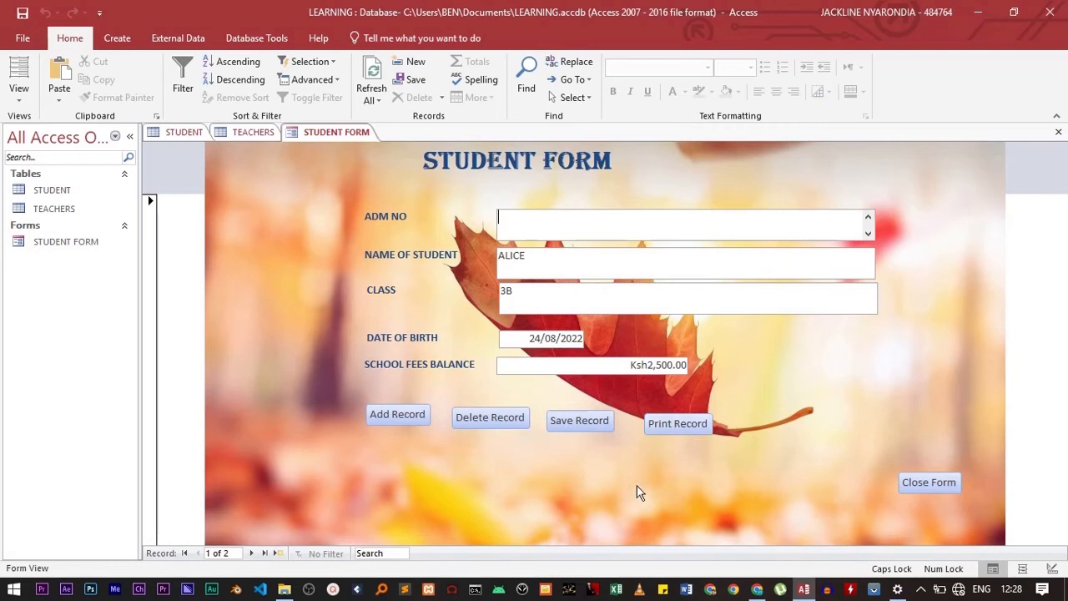
Start a new record with the form's Add Record button and enter the student's admission number and name
{"action": "left_click", "coordinate": [394, 419]}
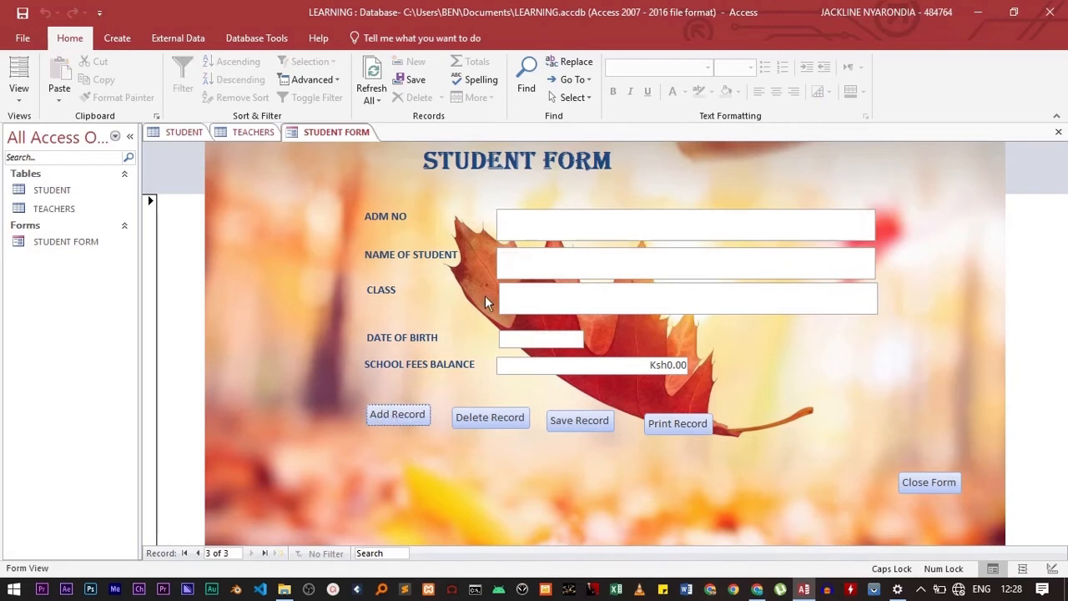
{"action": "left_click", "coordinate": [503, 217]}
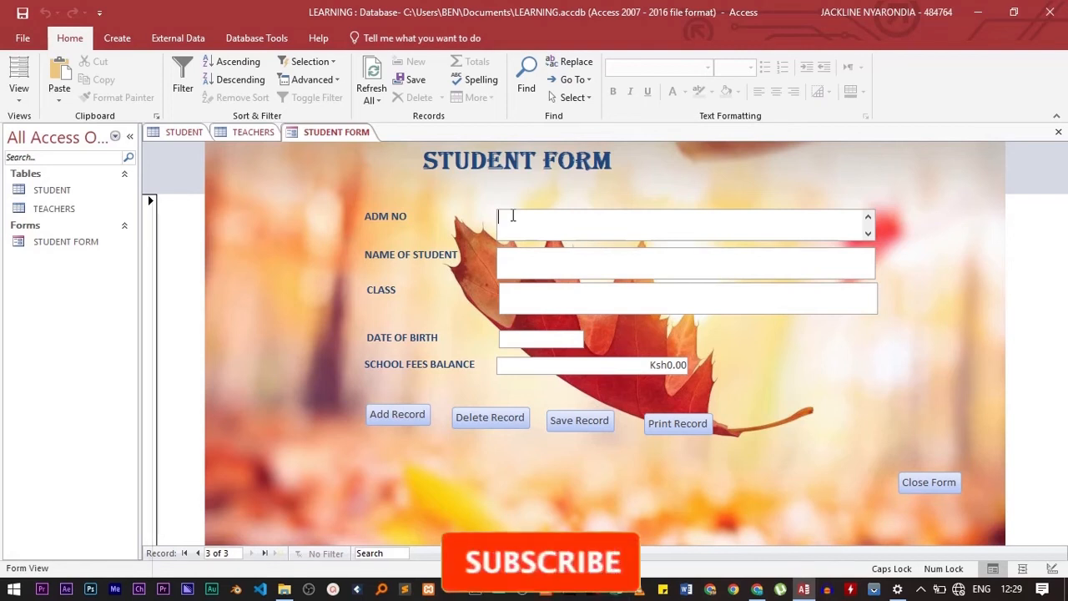
{"action": "type", "text": "100"}
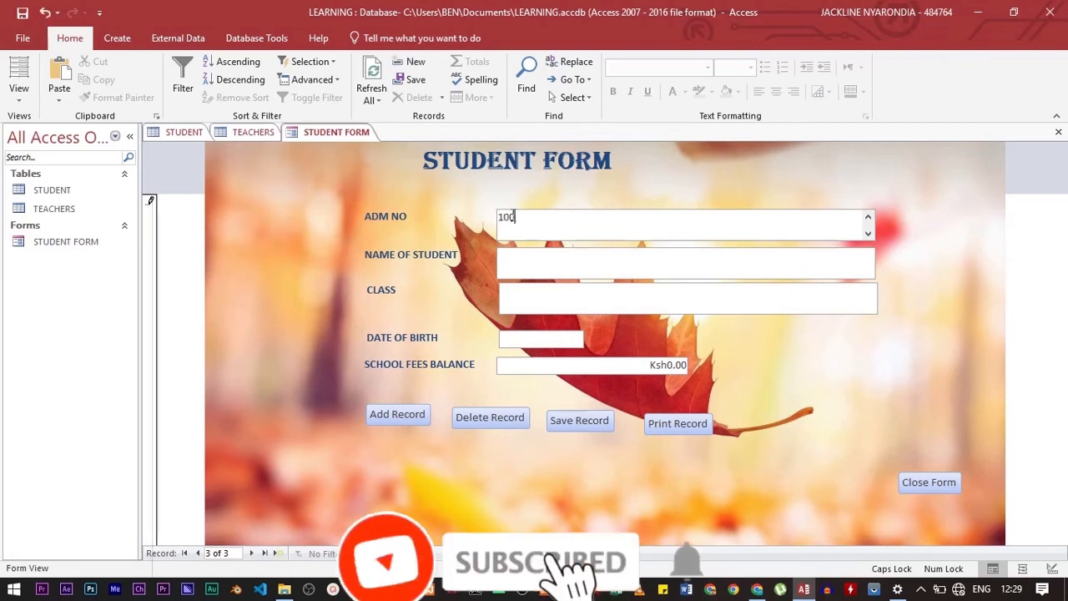
{"action": "left_click", "coordinate": [554, 275]}
{"action": "type", "text": "CALBE"}
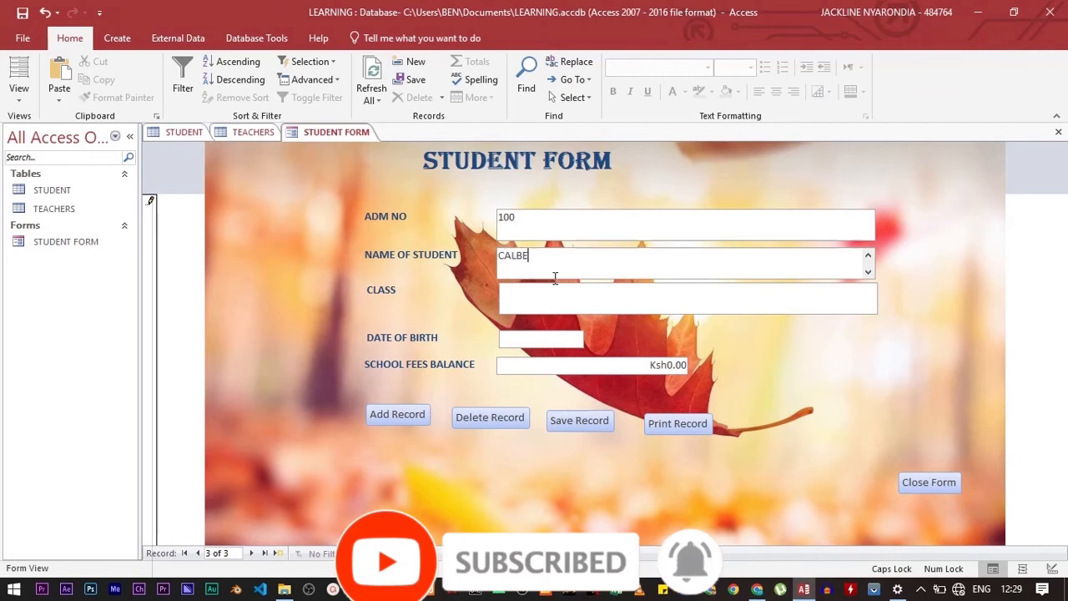
{"action": "key", "text": "BackSpace"}
{"action": "key", "text": "BackSpace"}
{"action": "key", "text": "BackSpace"}
{"action": "key", "text": "BackSpace"}
{"action": "key", "text": "BackSpace"}
{"action": "type", "text": "ALVIN"}
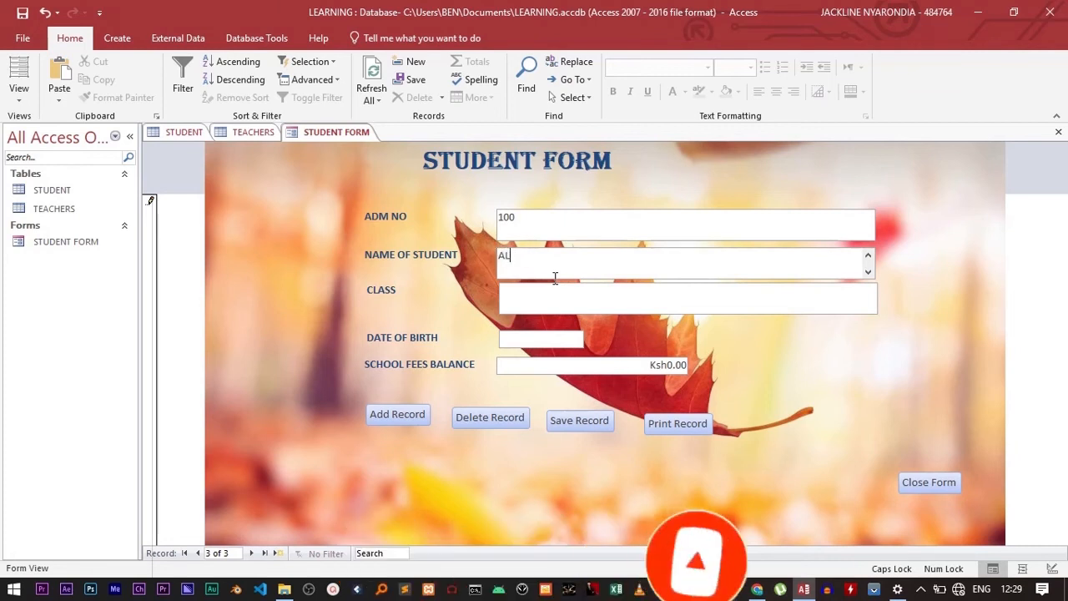
Enter 4B as the class and pick the student's date of birth from the calendar
{"action": "left_click", "coordinate": [554, 301]}
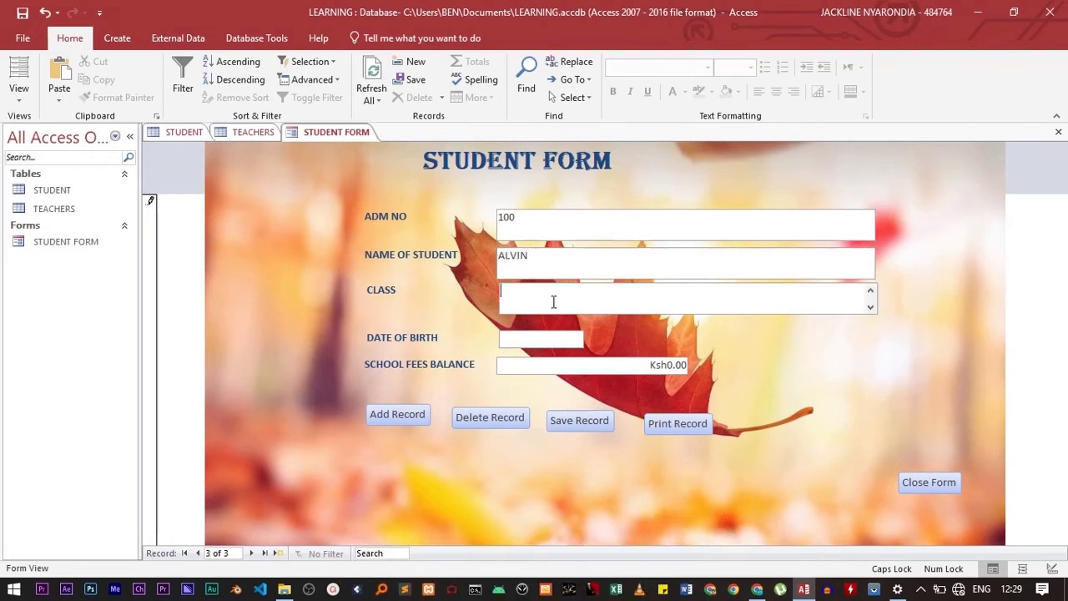
{"action": "type", "text": "4B"}
{"action": "left_click", "coordinate": [547, 339]}
{"action": "left_click", "coordinate": [590, 337]}
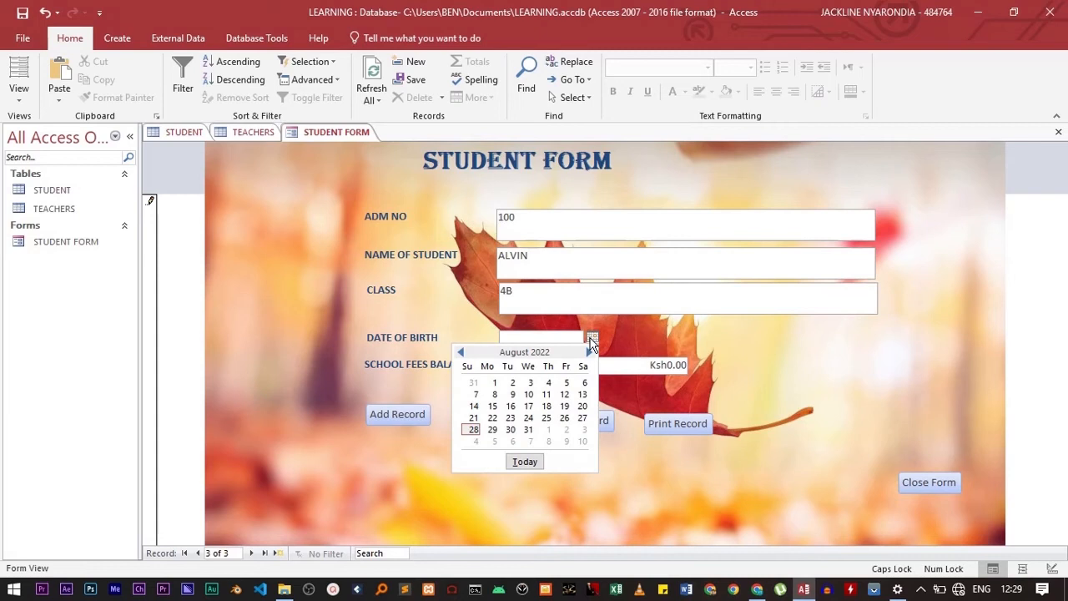
{"action": "left_click", "coordinate": [546, 393]}
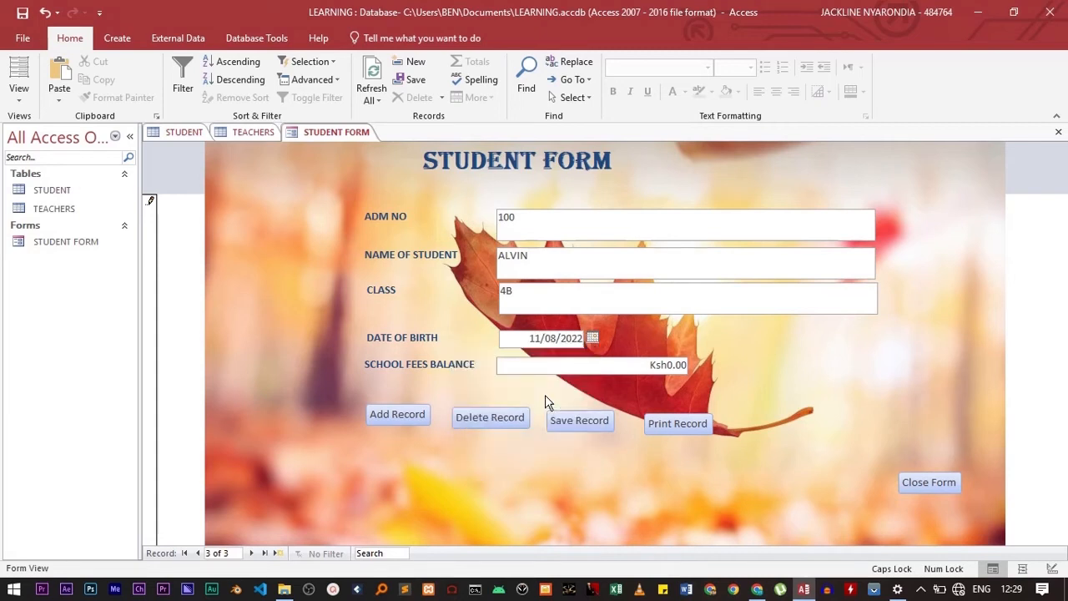
Set the school fees balance to 100000 and save the record with the form's Save Record button
{"action": "left_click_drag", "start_coordinate": [641, 373], "coordinate": [715, 375]}
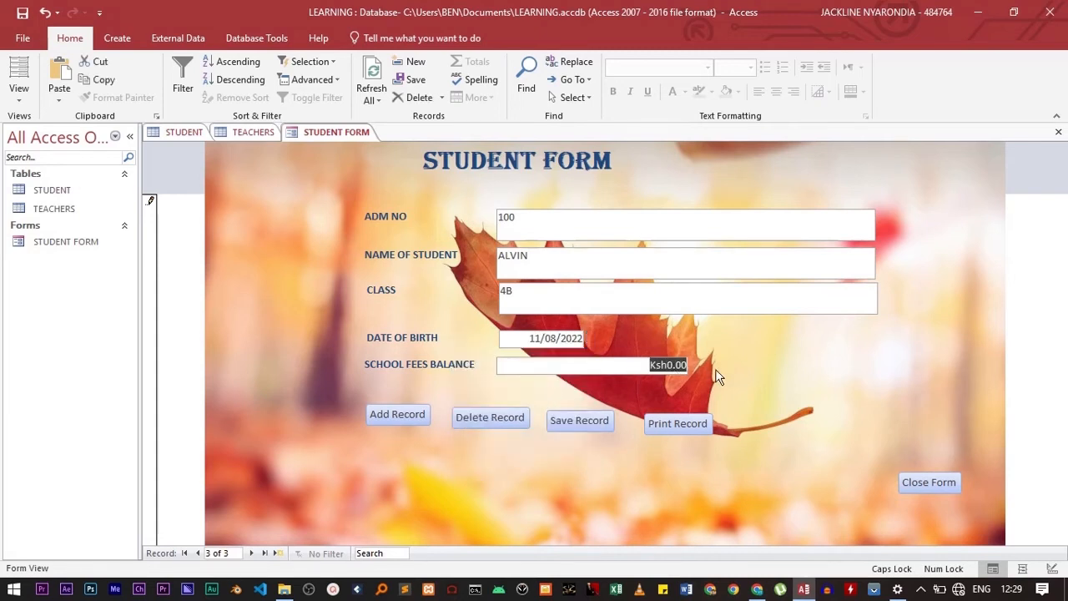
{"action": "key", "text": "BackSpace"}
{"action": "type", "text": "100000"}
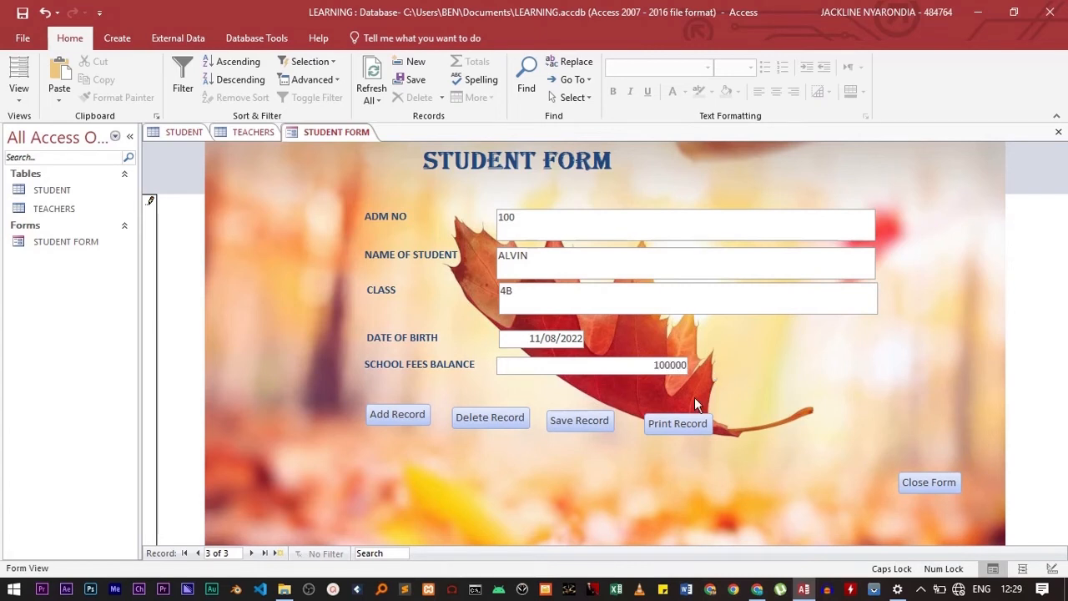
{"action": "left_click", "coordinate": [558, 338]}
{"action": "left_click", "coordinate": [589, 424]}
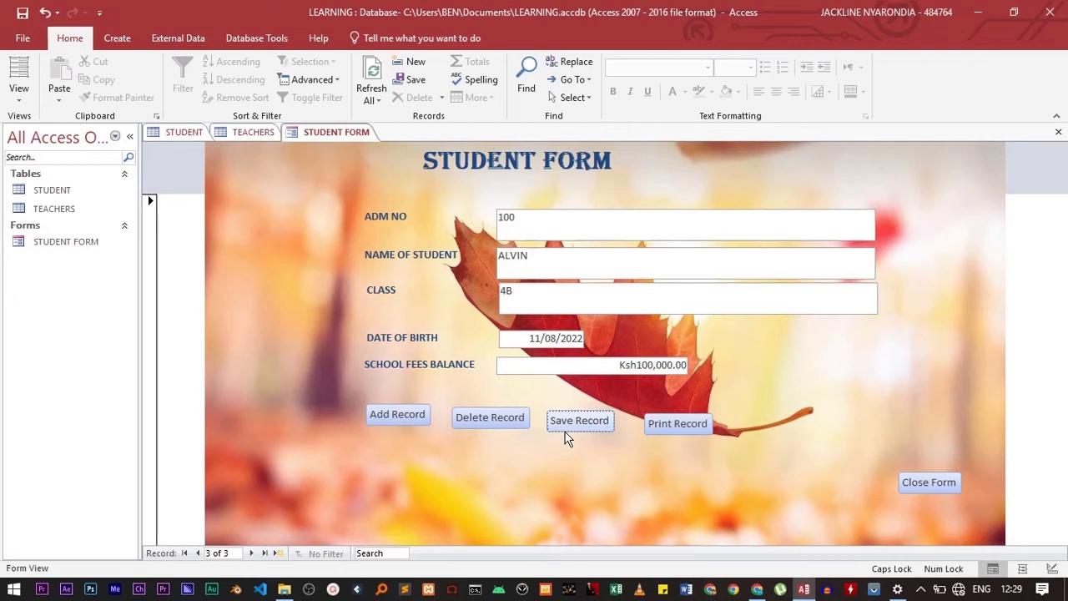
Close the open STUDENT table and reopen it to refresh its records
{"action": "left_click", "coordinate": [186, 133]}
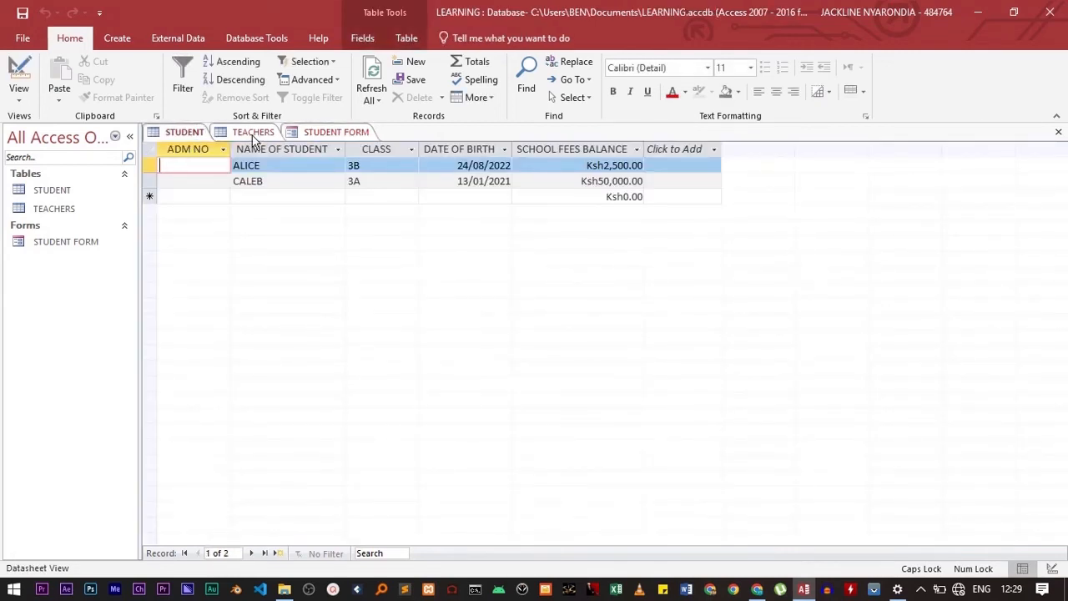
{"action": "right_click", "coordinate": [171, 134]}
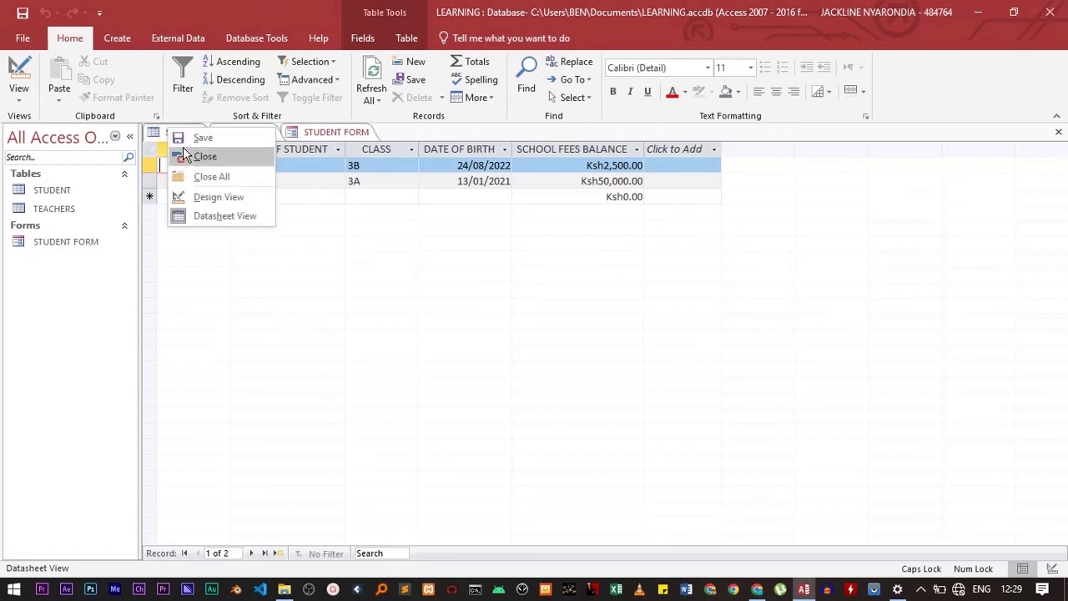
{"action": "left_click", "coordinate": [203, 157]}
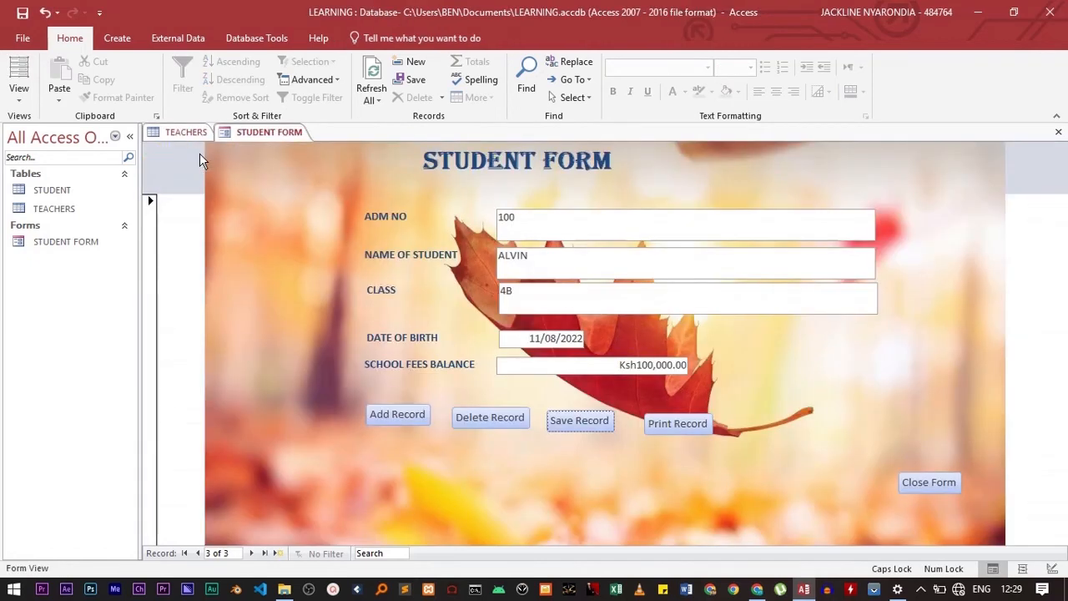
{"action": "double_click", "coordinate": [76, 191]}
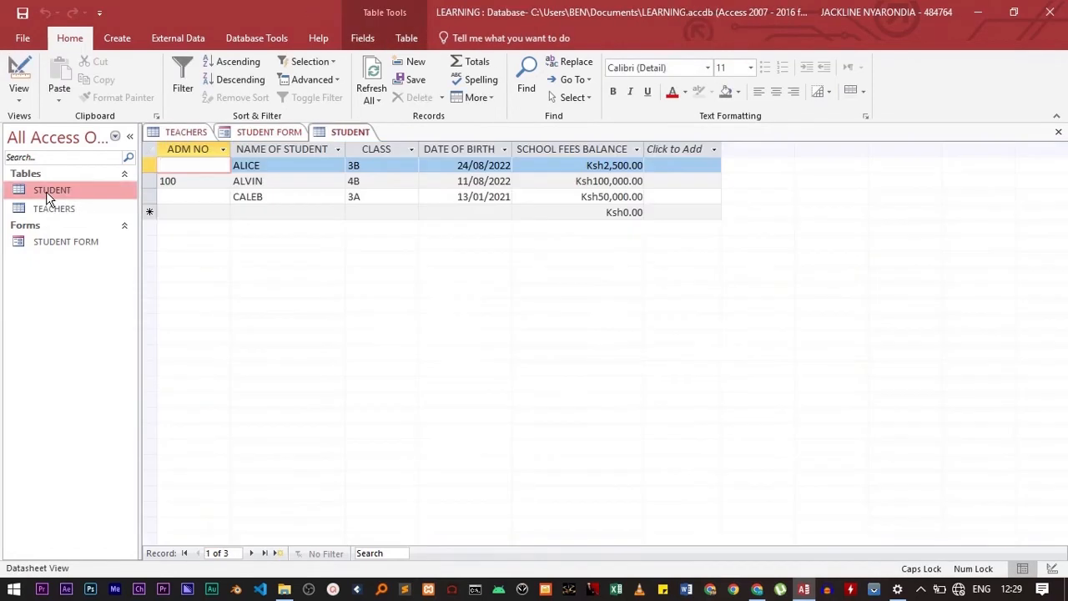
Check the fields of the newly saved class 4B record in the STUDENT table
{"action": "left_click", "coordinate": [194, 181]}
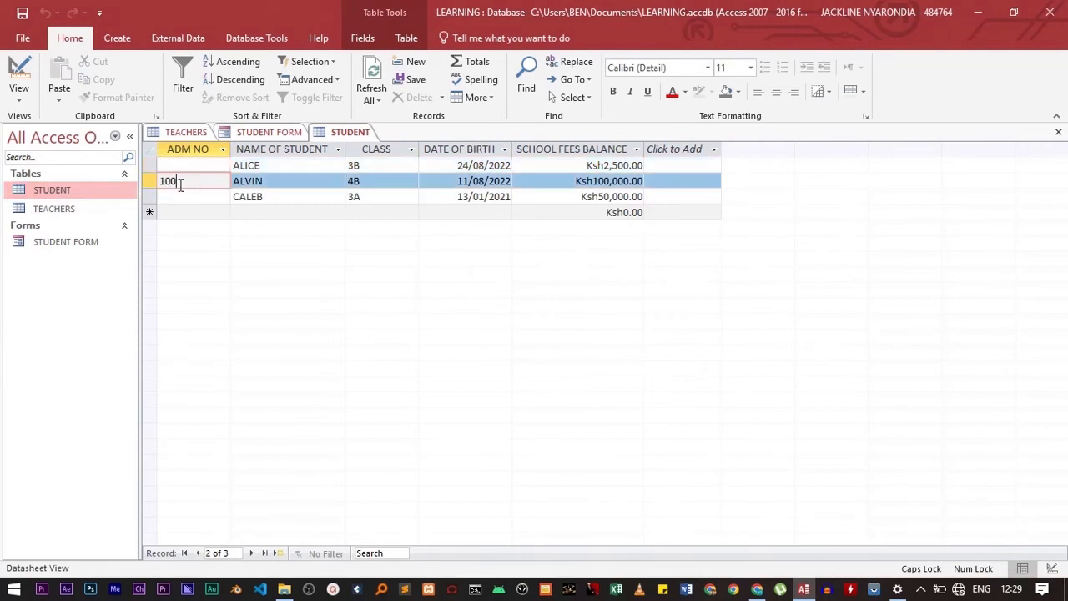
{"action": "left_click", "coordinate": [152, 183]}
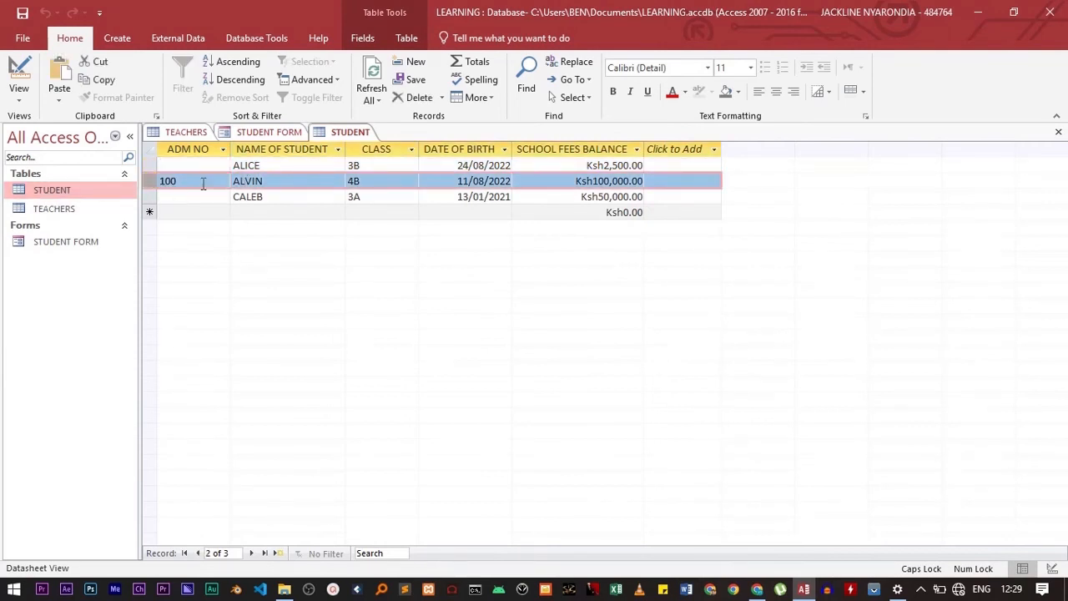
{"action": "left_click", "coordinate": [186, 179]}
{"action": "left_click", "coordinate": [239, 179]}
{"action": "left_click", "coordinate": [186, 184]}
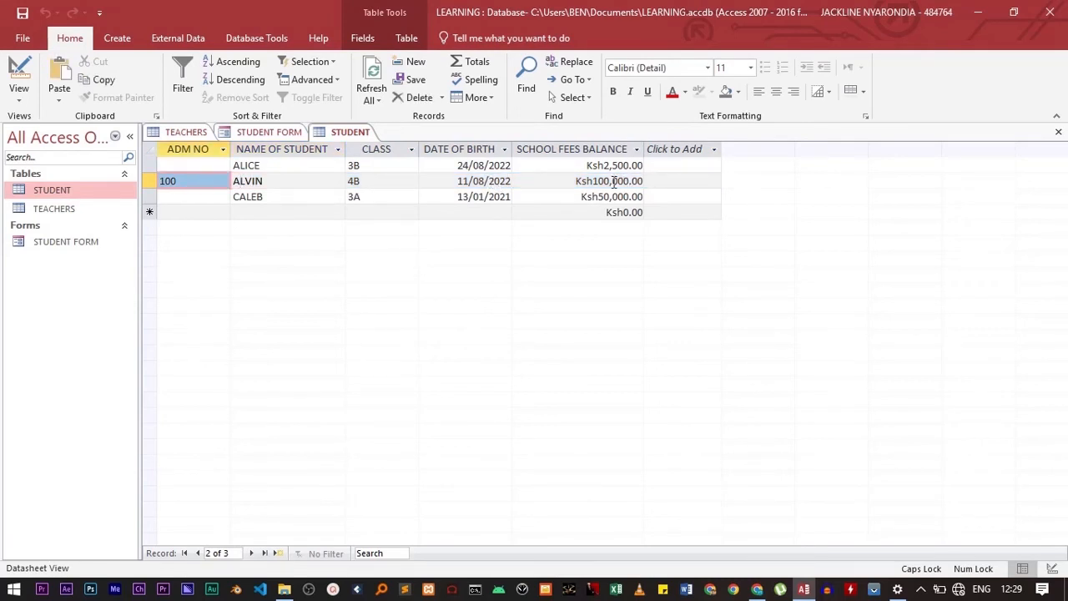
Fill in the missing admission numbers for the class 3B and class 3A students in the STUDENT table
{"action": "left_click", "coordinate": [178, 164]}
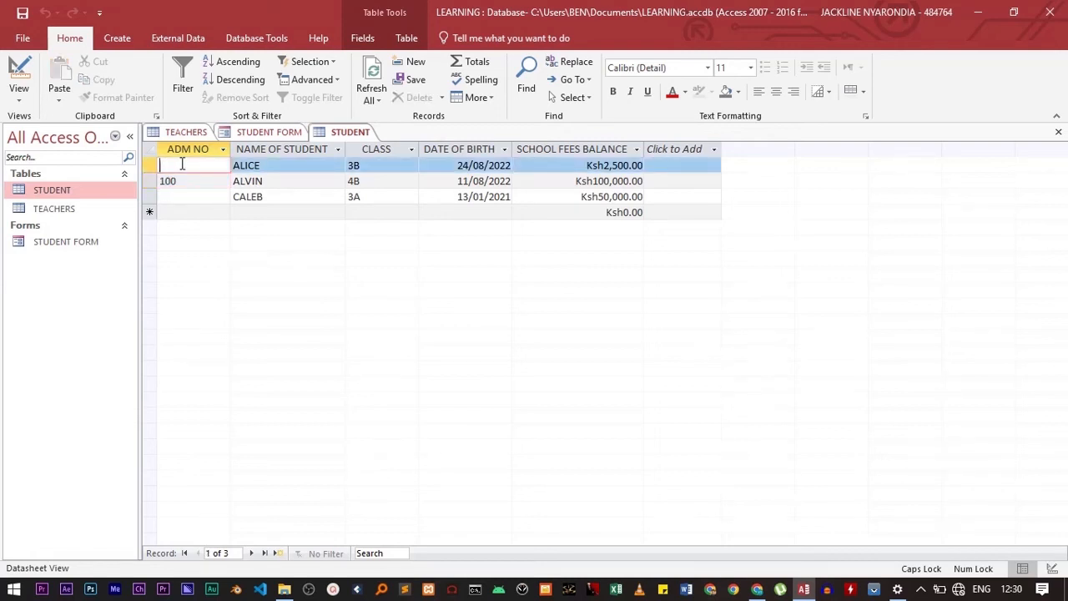
{"action": "type", "text": "101"}
{"action": "left_click", "coordinate": [195, 196]}
{"action": "type", "text": "102"}
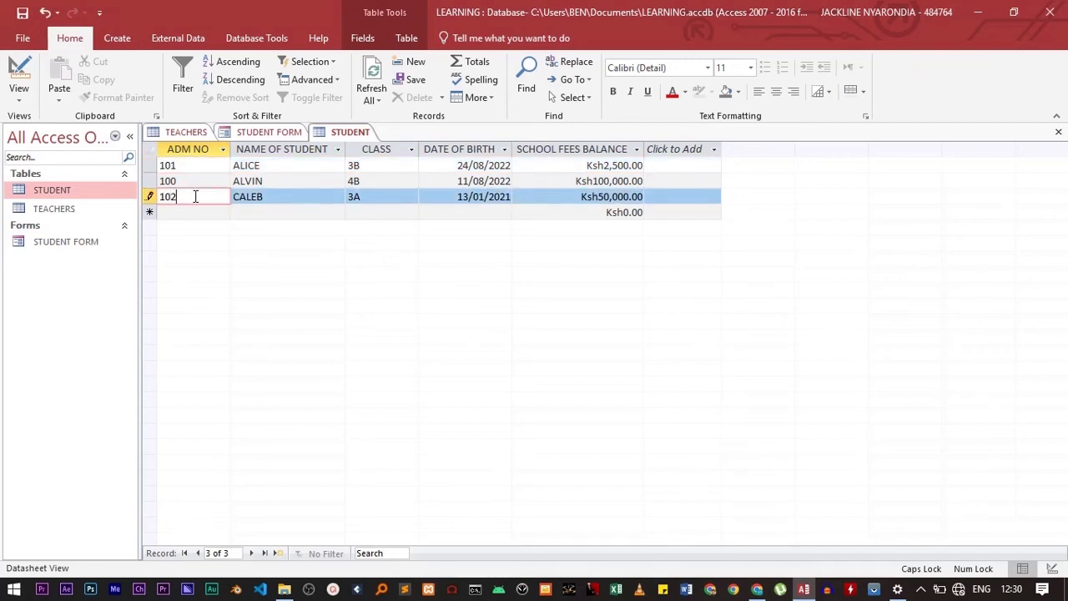
Return to STUDENT FORM, start another new record, and enter the student's admission number and name
{"action": "left_click", "coordinate": [254, 132]}
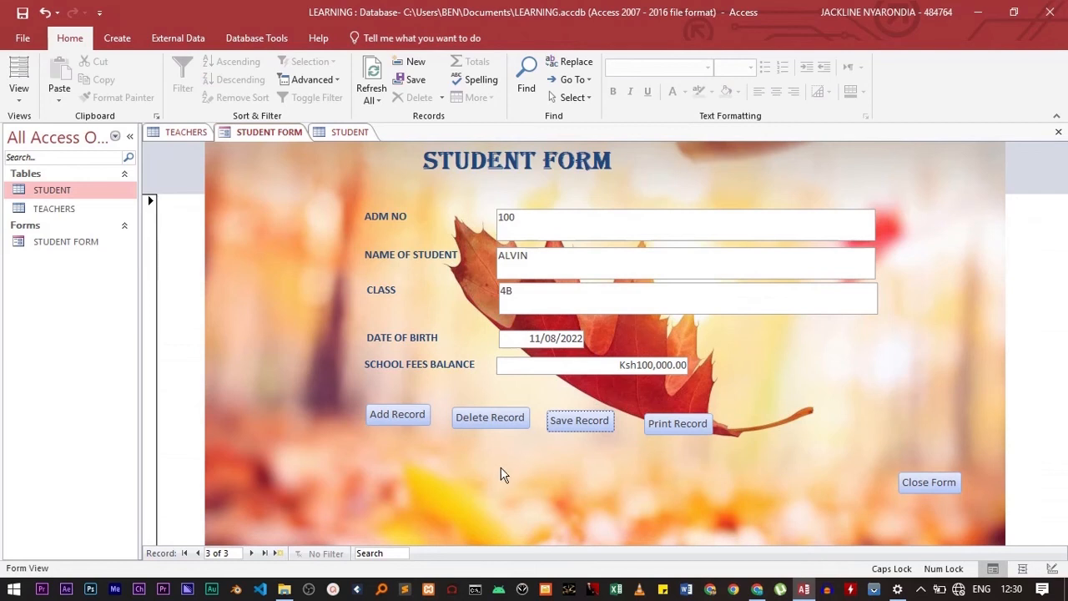
{"action": "left_click", "coordinate": [391, 415]}
{"action": "left_click", "coordinate": [522, 232]}
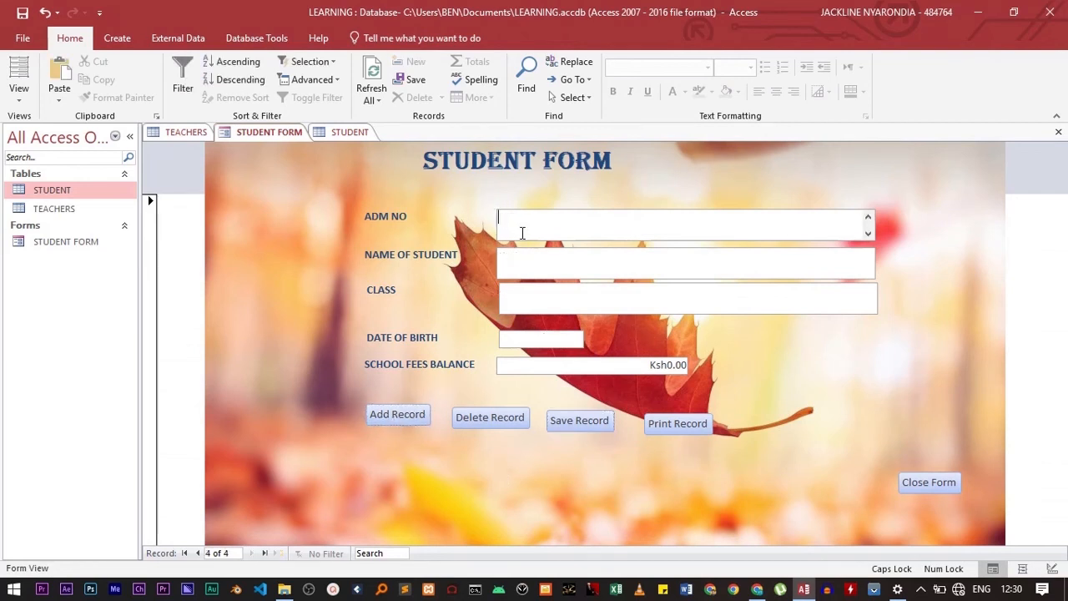
{"action": "type", "text": "104"}
{"action": "left_click", "coordinate": [514, 271]}
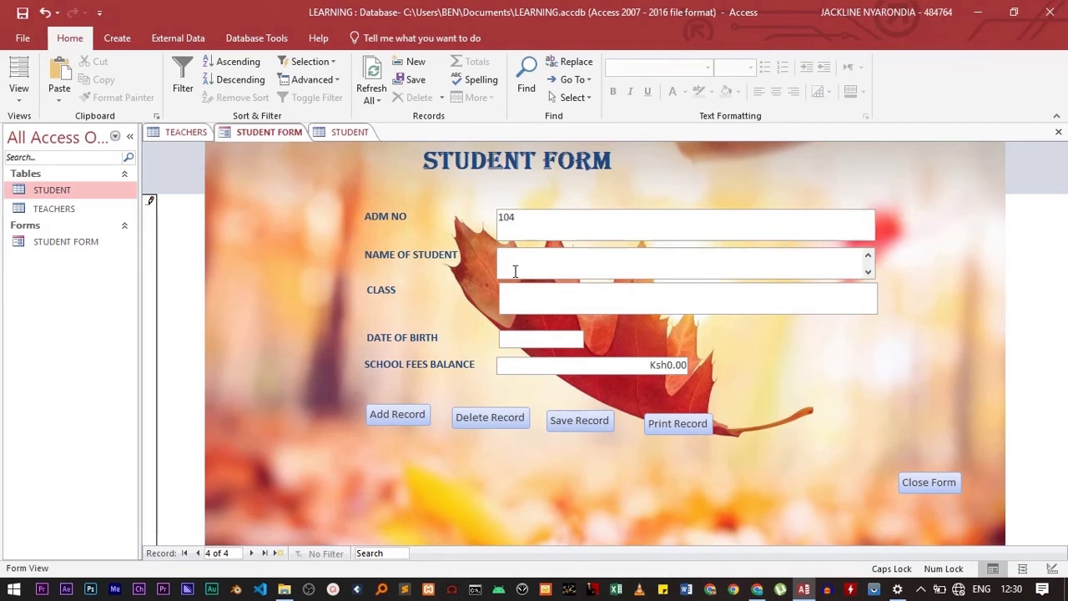
{"action": "type", "text": "GRACE"}
Enter 4C as the class and choose the new student's date of birth from the calendar
{"action": "left_click", "coordinate": [527, 297]}
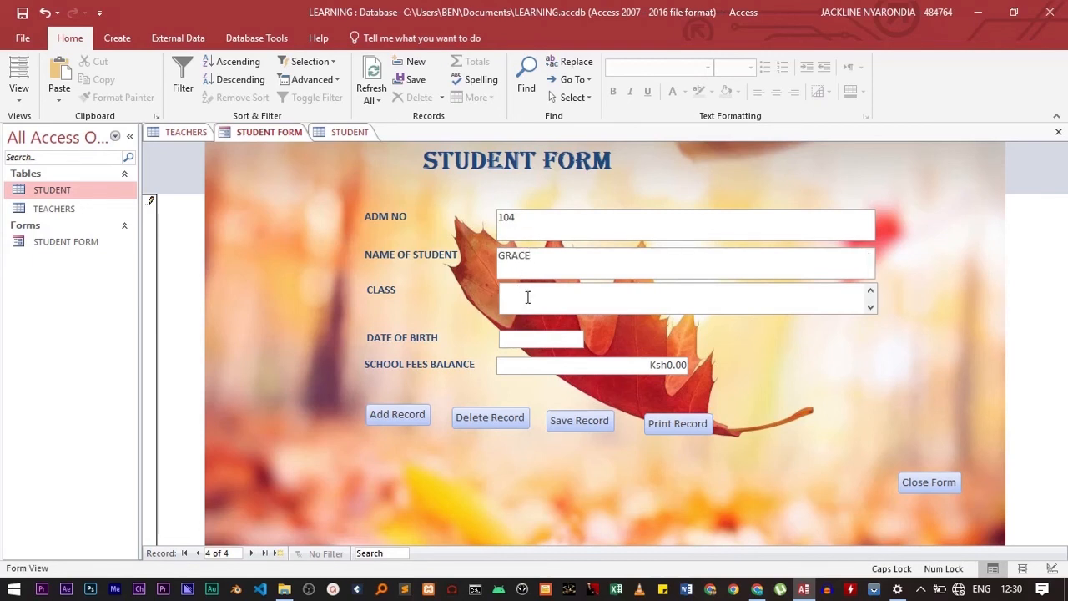
{"action": "type", "text": "4C"}
{"action": "left_click", "coordinate": [533, 337]}
{"action": "left_click", "coordinate": [593, 338]}
{"action": "left_click", "coordinate": [582, 383]}
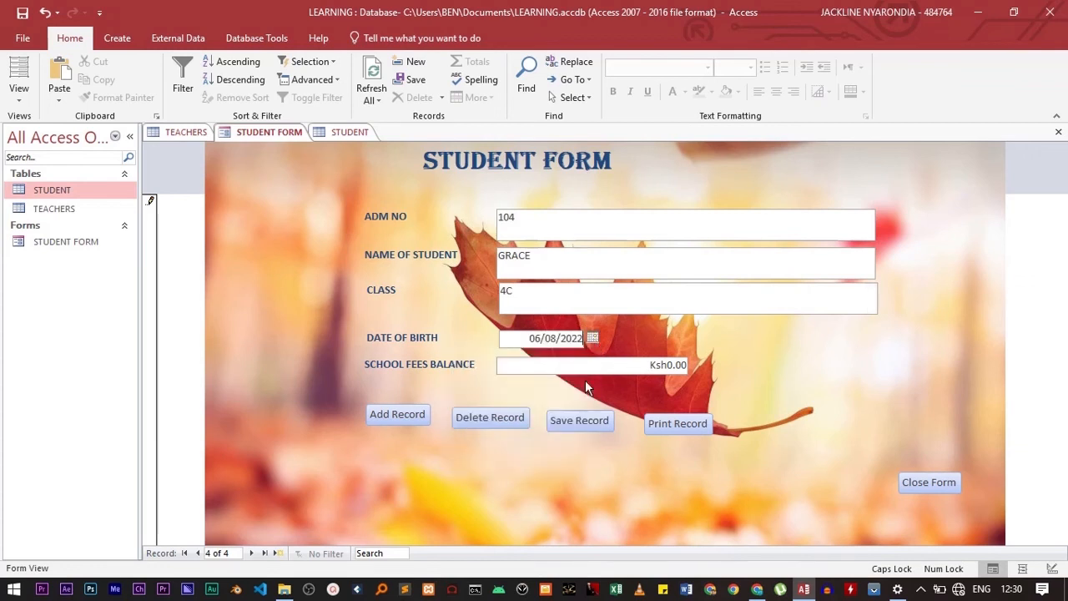
Set the school fees balance to 80000 and save the record with the form's Save Record button
{"action": "left_click_drag", "start_coordinate": [630, 373], "coordinate": [784, 366]}
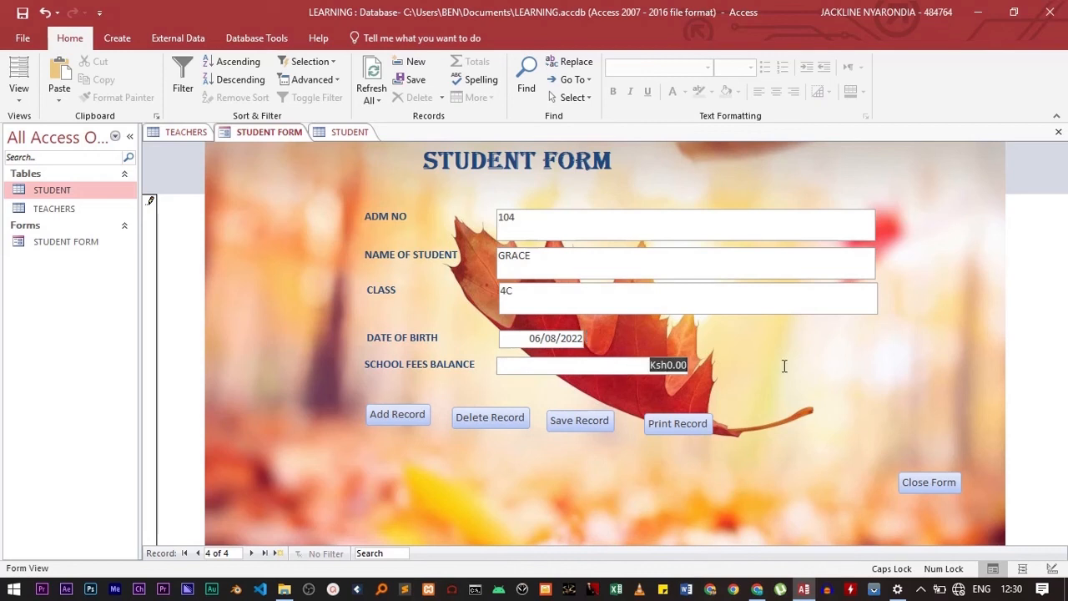
{"action": "type", "text": "80000"}
{"action": "left_click", "coordinate": [579, 420]}
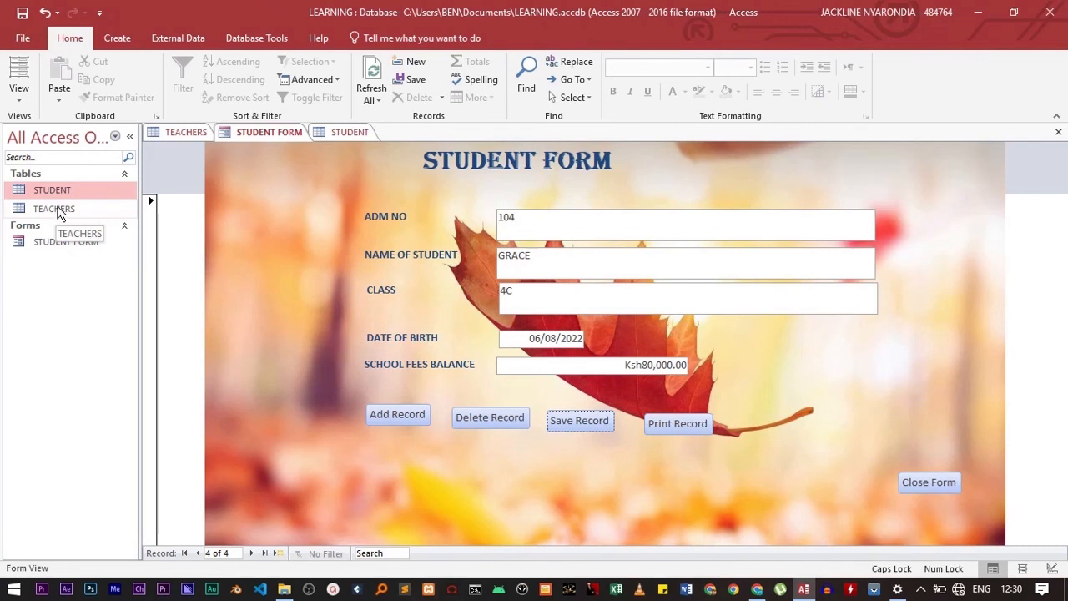
Close the outdated STUDENT table and reopen it to load the latest records
{"action": "double_click", "coordinate": [65, 192]}
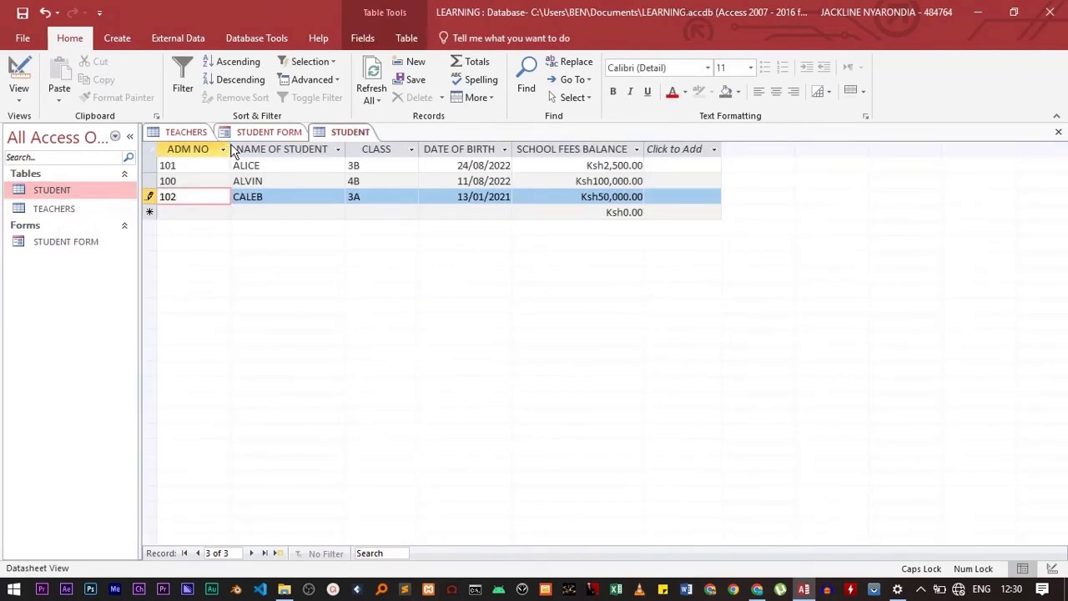
{"action": "right_click", "coordinate": [323, 132]}
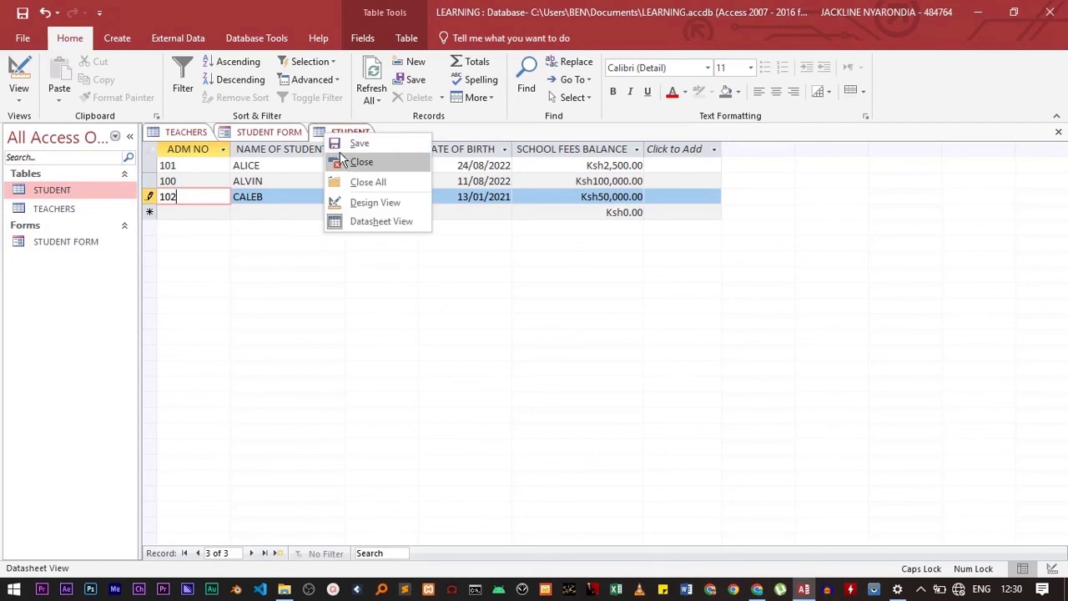
{"action": "left_click", "coordinate": [370, 161]}
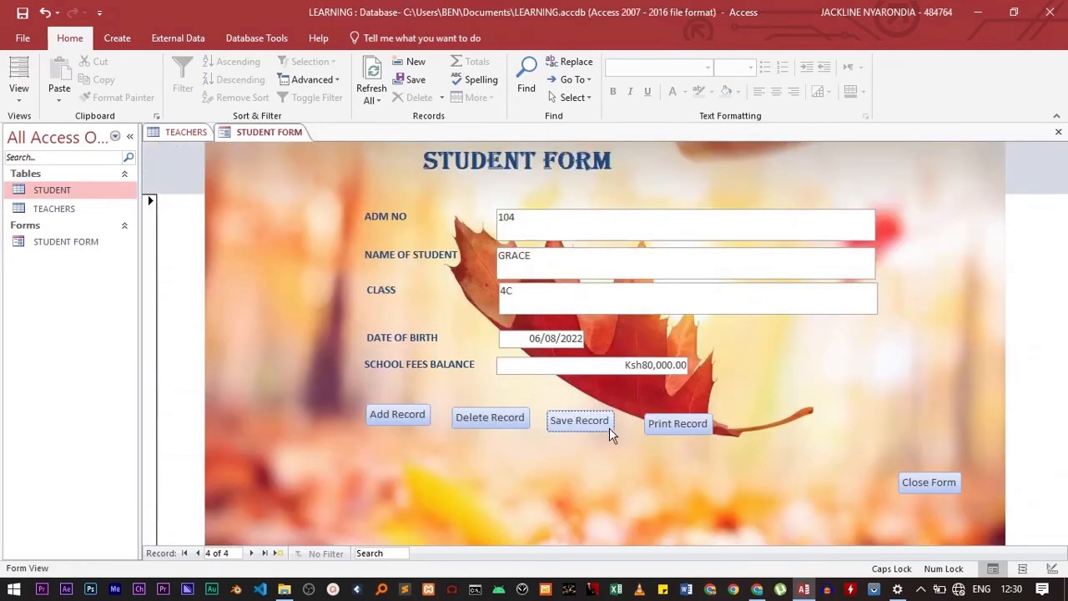
{"action": "left_click", "coordinate": [659, 364]}
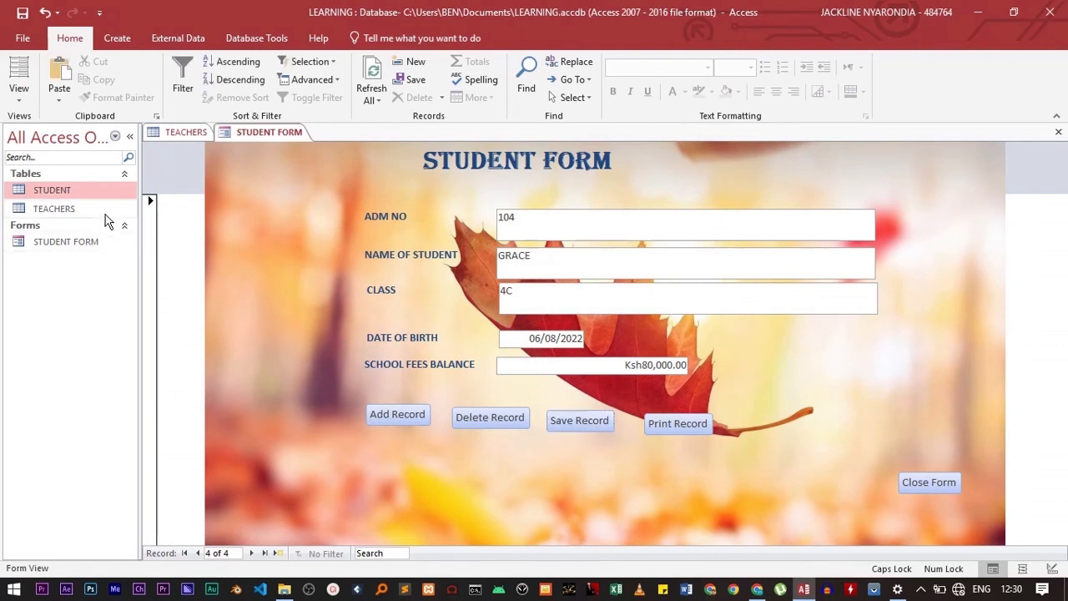
{"action": "double_click", "coordinate": [53, 194]}
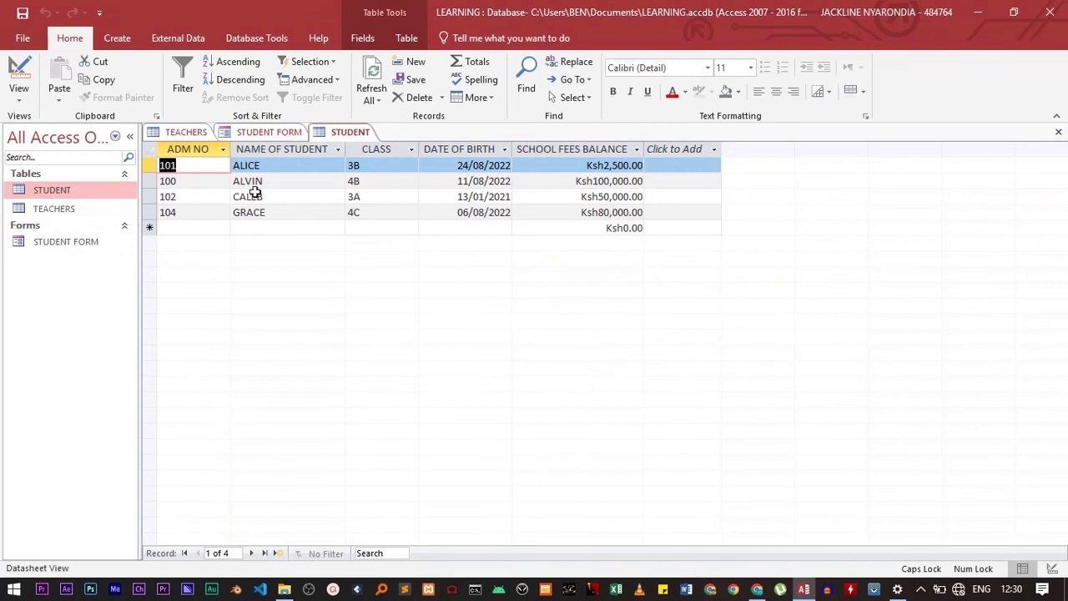
Check the newly added class 4C record in the STUDENT table and return to STUDENT FORM
{"action": "left_click", "coordinate": [158, 213]}
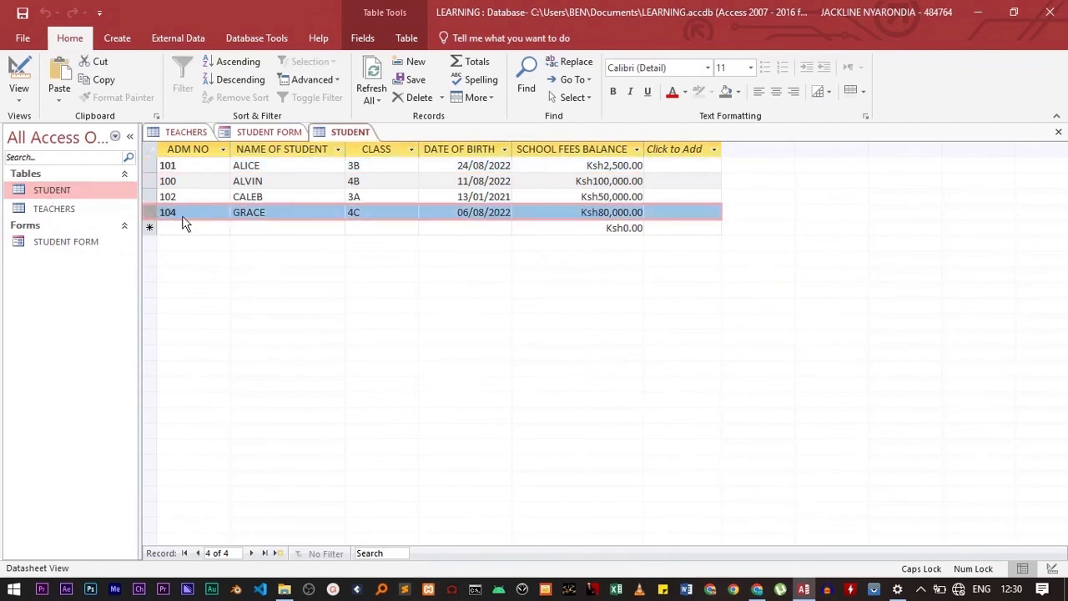
{"action": "left_click", "coordinate": [183, 213]}
{"action": "double_click", "coordinate": [186, 212]}
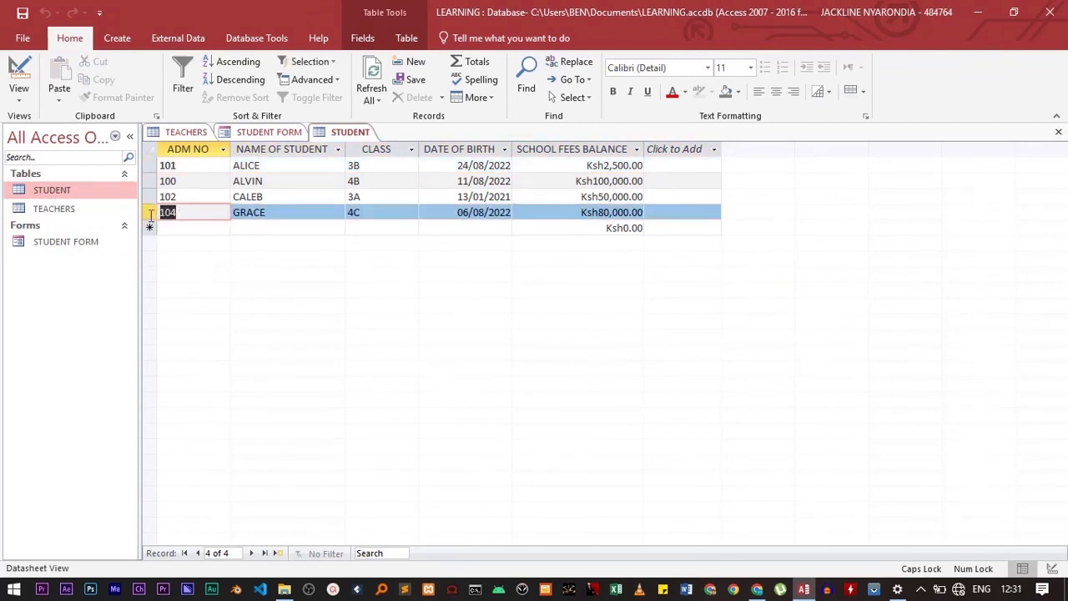
{"action": "left_click", "coordinate": [267, 221]}
{"action": "left_click", "coordinate": [281, 213]}
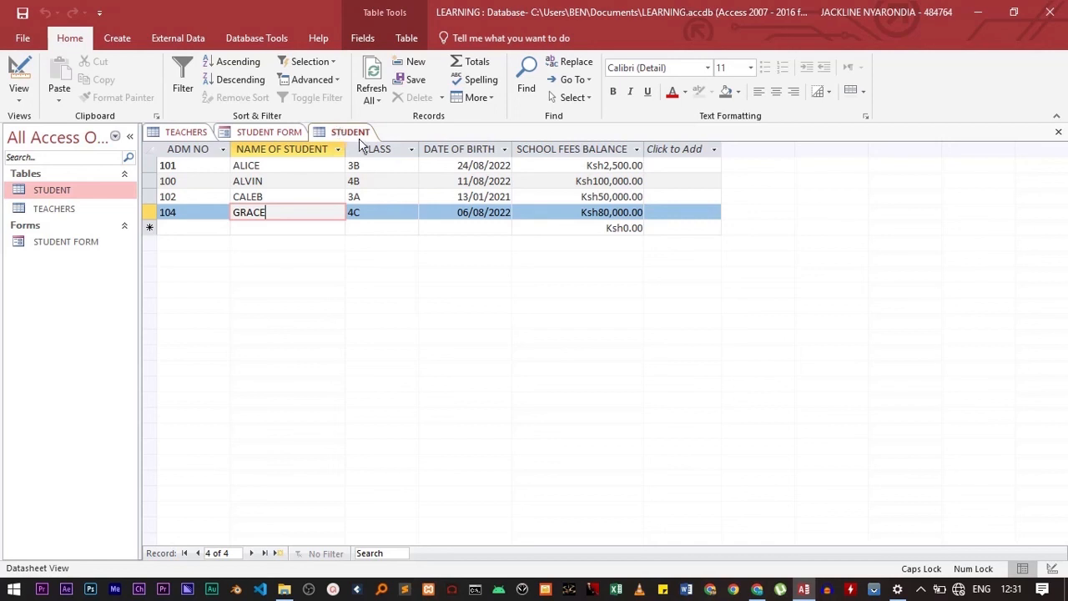
{"action": "left_click", "coordinate": [276, 136]}
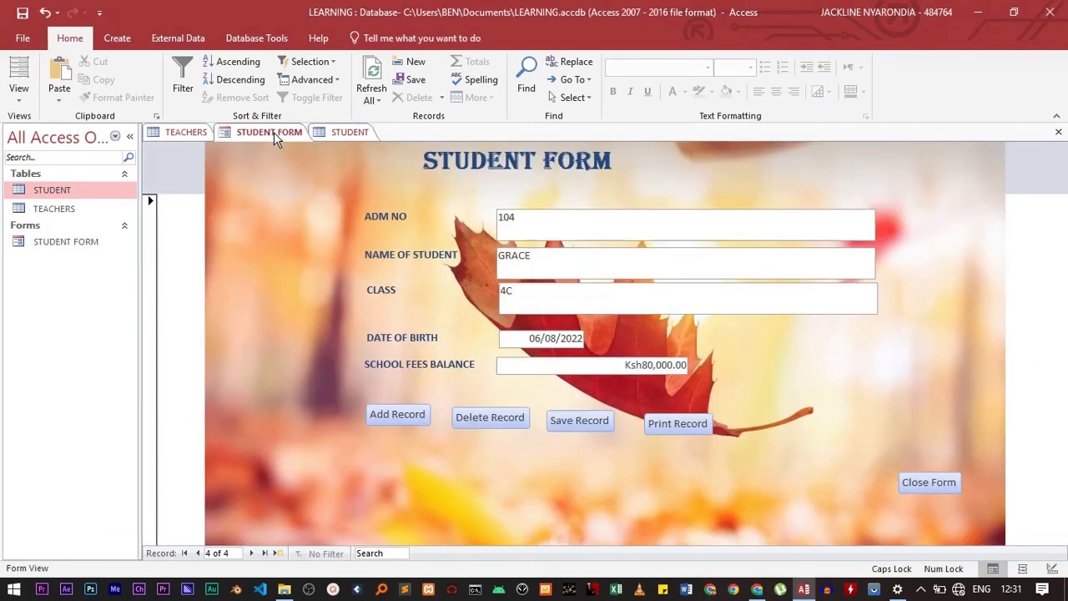